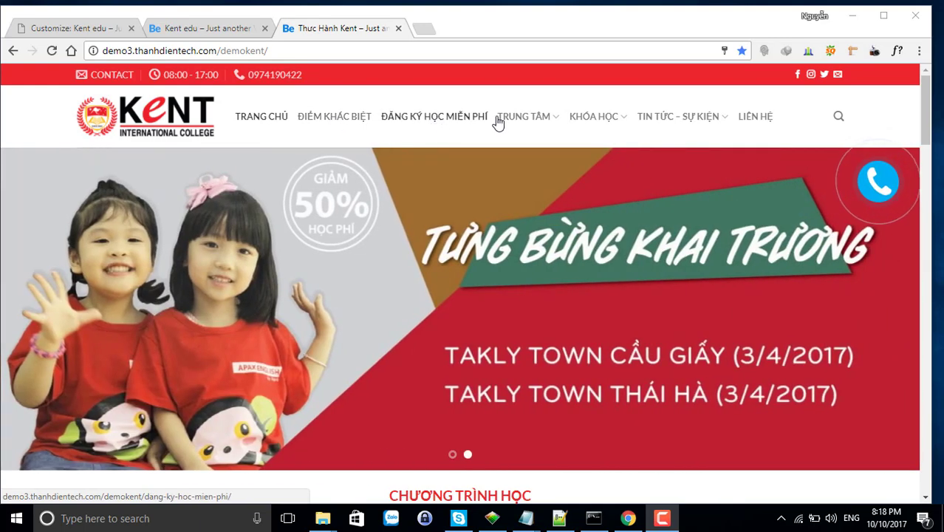
- Review the demo site's main navigation, viewing the LIÊN HỆ page and the TIN TỨC – SỰ KIỆN archive
mouse_move(593, 124)
mouse_move(677, 125)
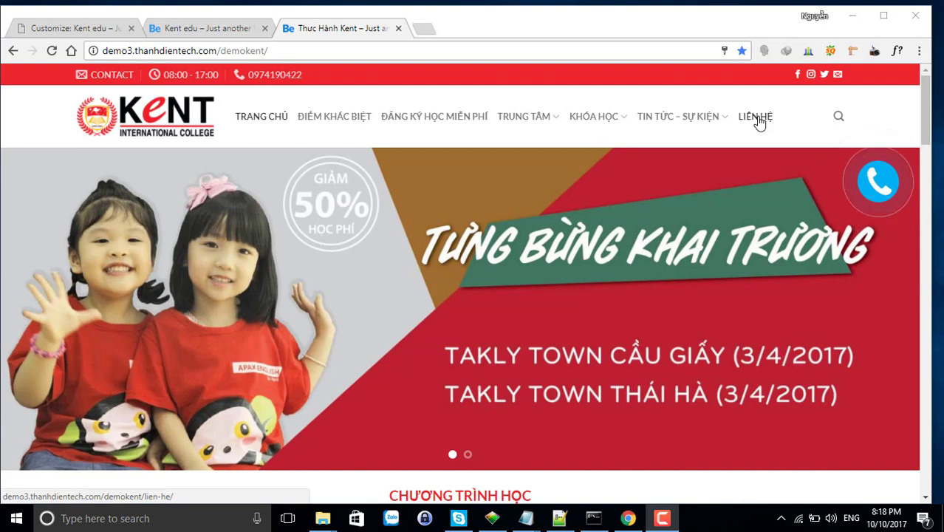
left_click(756, 118)
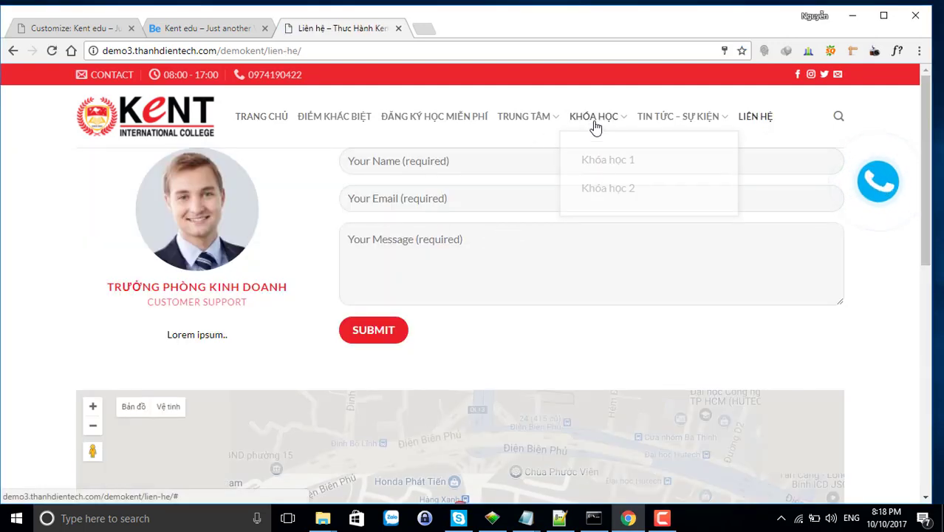
left_click(654, 120)
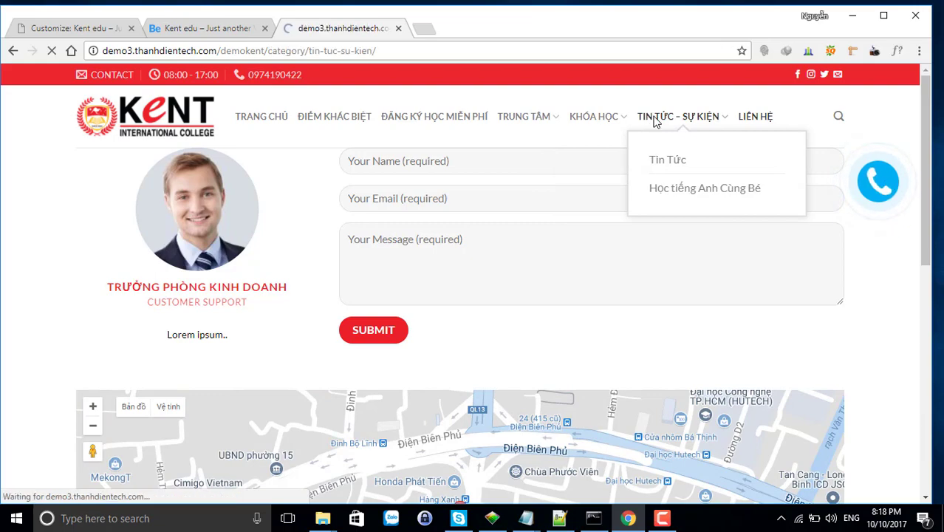
scroll(206, 269, "down", 8)
scroll(444, 286, "up", 8)
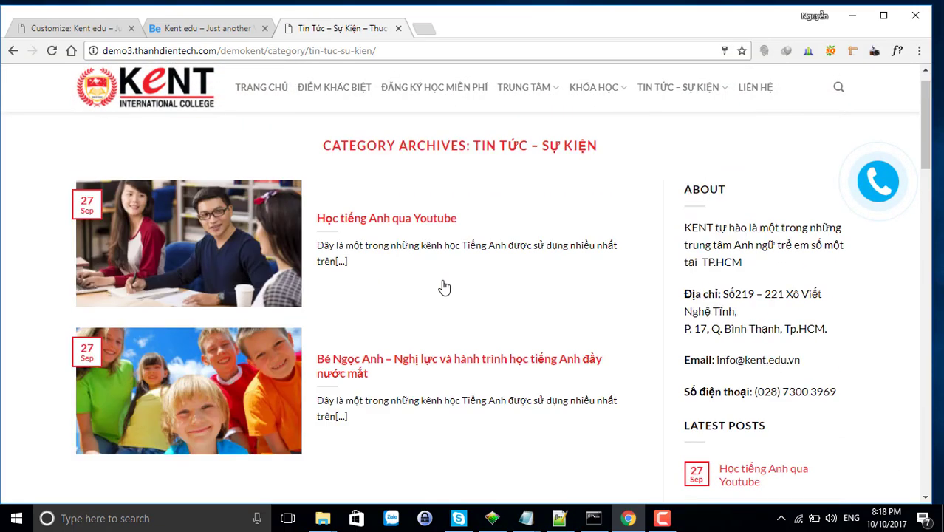
scroll(444, 287, "up", 1)
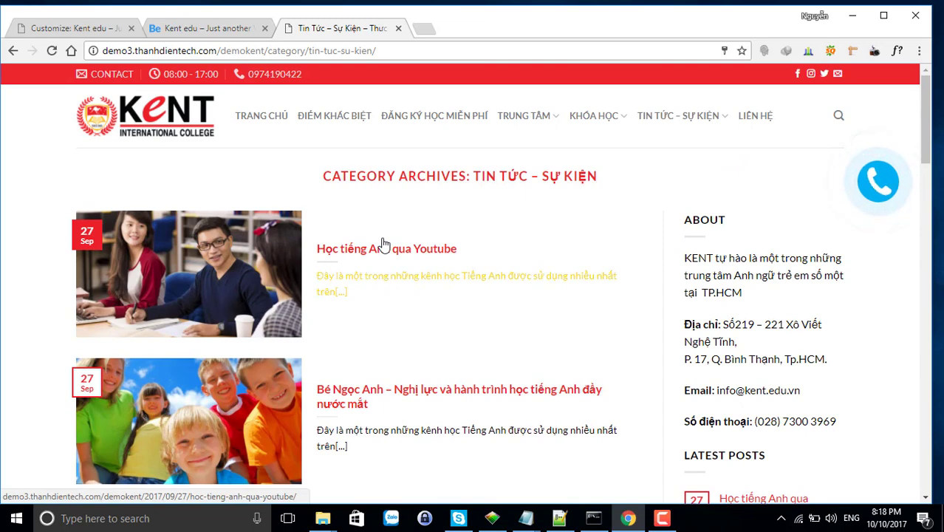
- Leave the theme customizer of the Kent edu site and open the admin page for managing menus
left_click(184, 30)
left_click(72, 28)
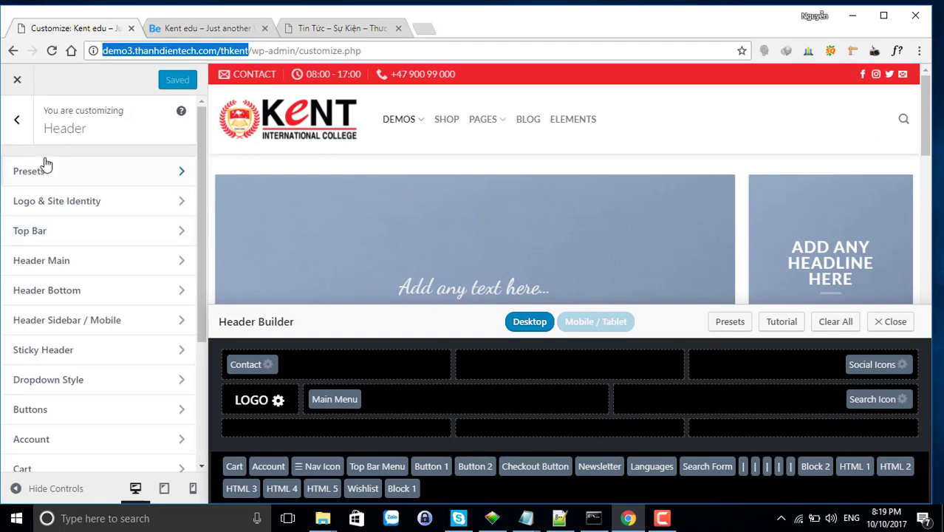
left_click(30, 122)
left_click(17, 81)
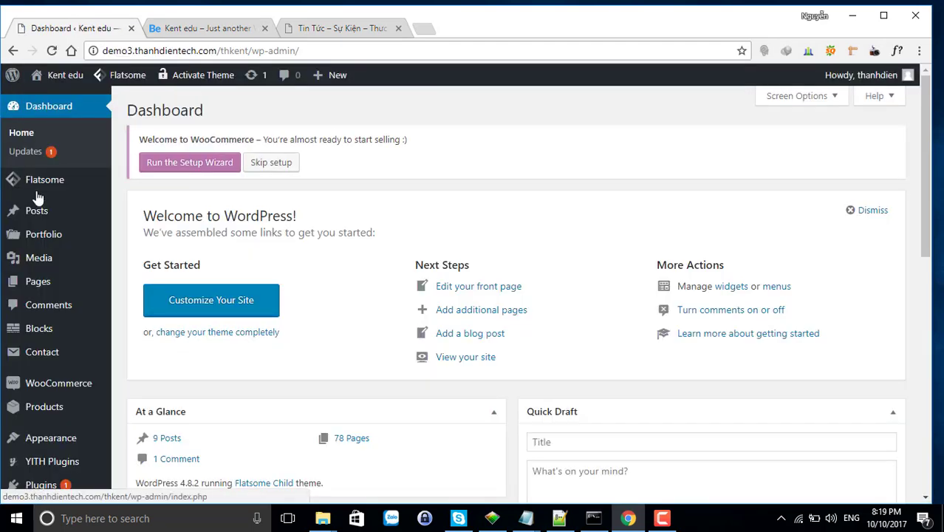
mouse_move(87, 346)
scroll(86, 346, "down", 2)
mouse_move(47, 345)
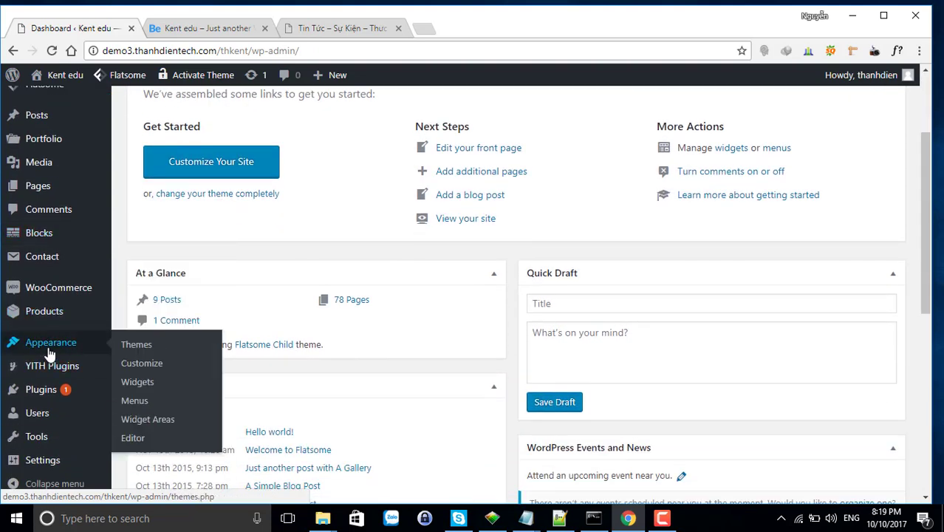
left_click(135, 400)
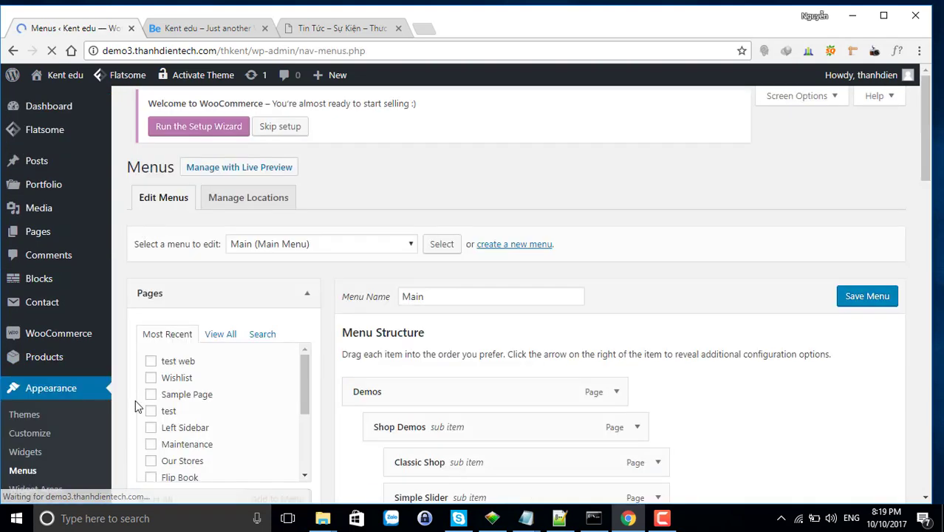
- Look through the Main menu's item structure and load the Secondary (Footer Menu, Top Bar Menu) menu
scroll(565, 326, "down", 3)
scroll(484, 297, "up", 3)
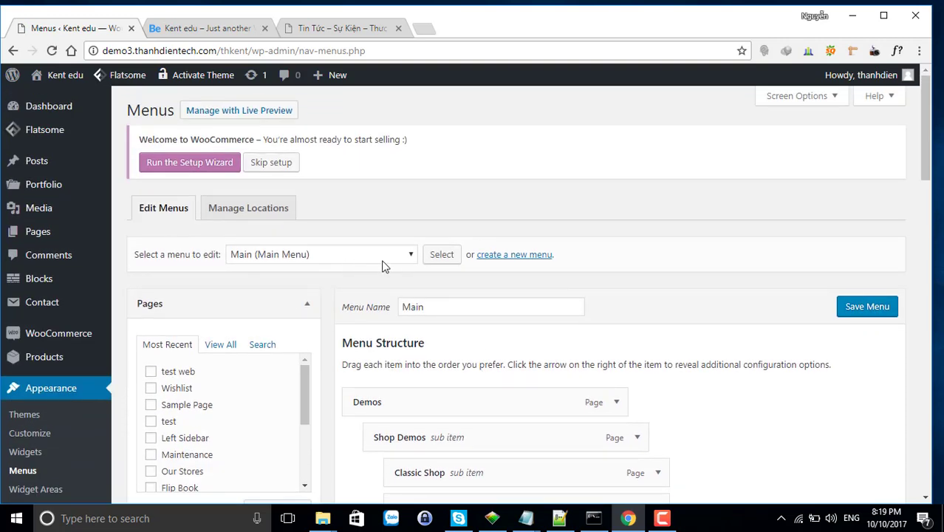
scroll(544, 305, "down", 20)
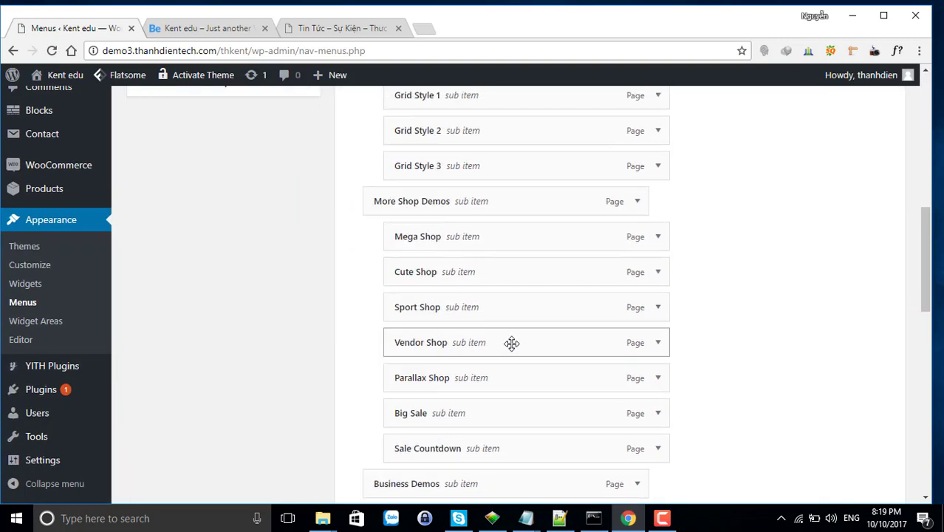
scroll(510, 350, "up", 20)
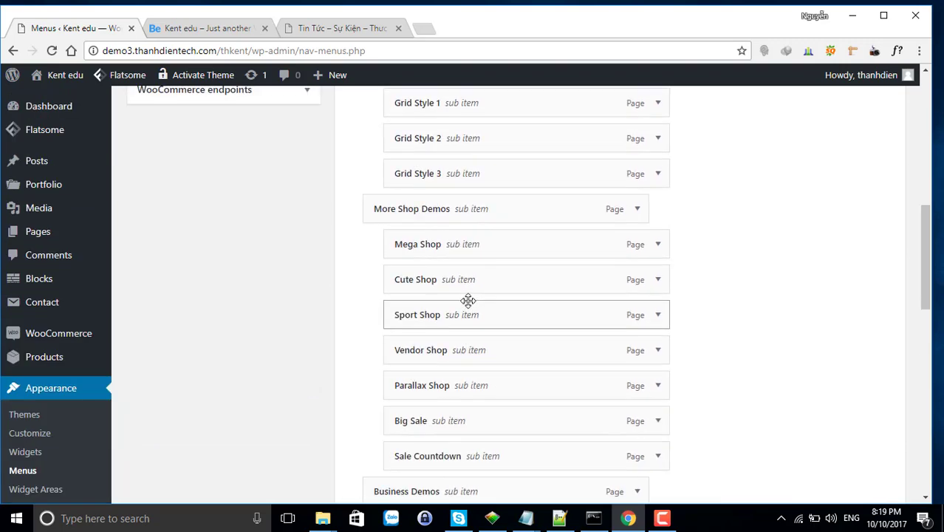
left_click(310, 259)
left_click(306, 285)
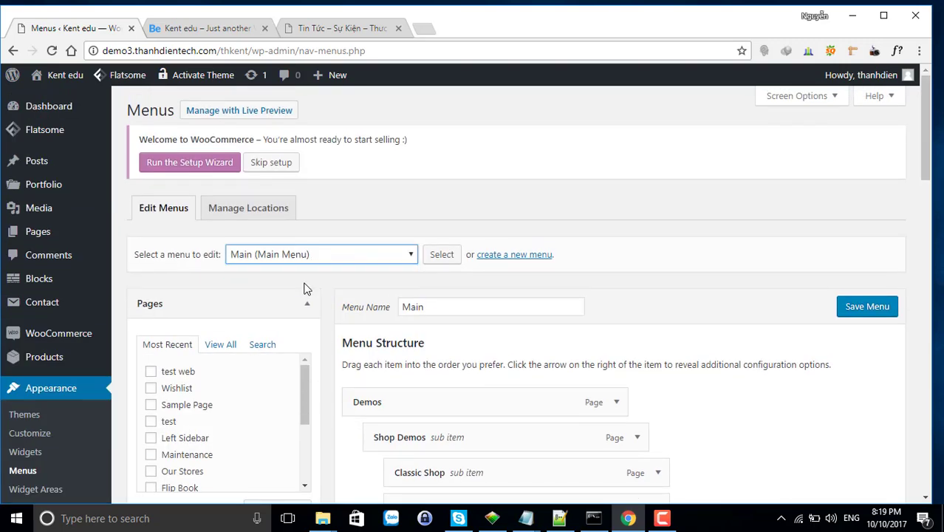
left_click(449, 257)
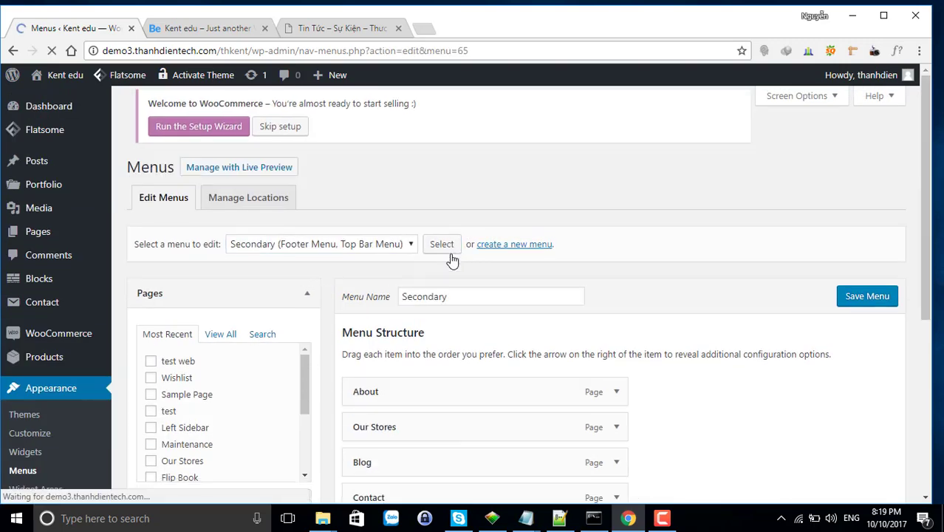
- Examine the Secondary menu's structure, display locations and the boxes of addable items, including the Categories list
scroll(405, 287, "down", 3)
scroll(413, 247, "down", 1)
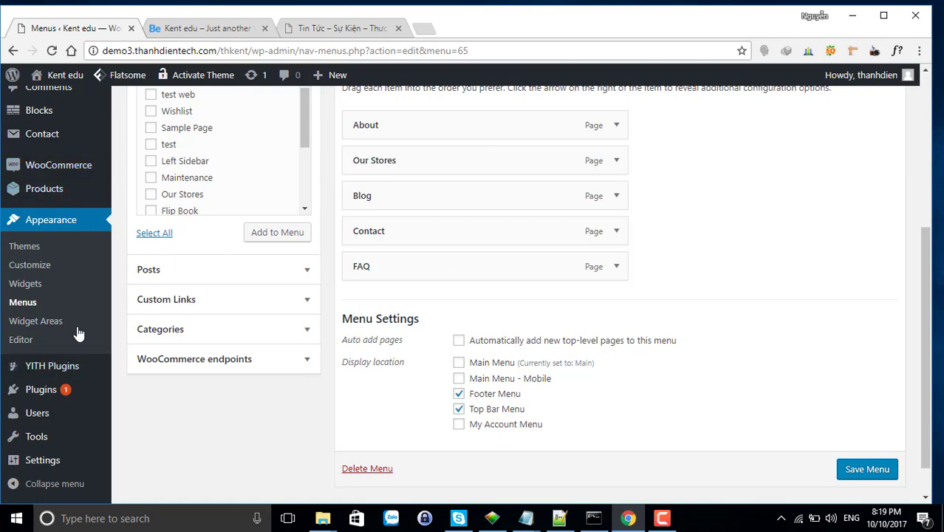
scroll(77, 328, "up", 4)
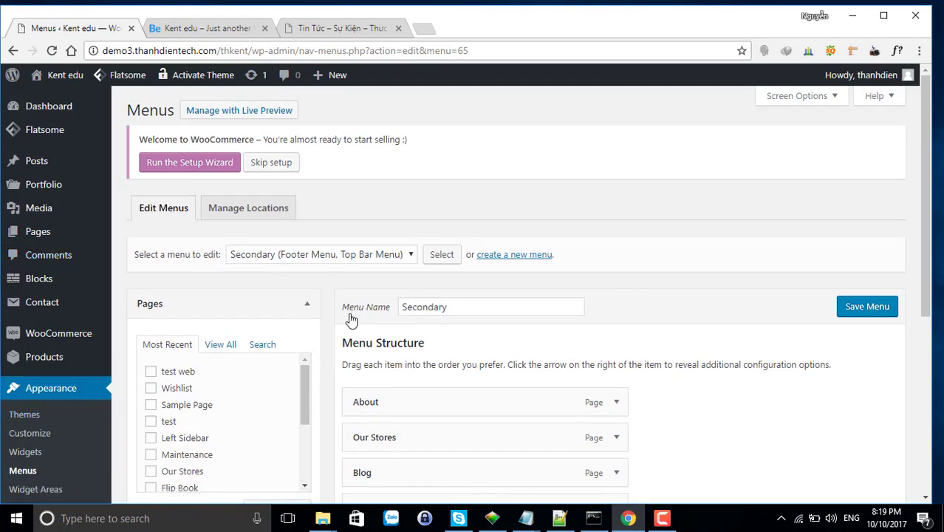
scroll(351, 319, "down", 3)
scroll(241, 268, "up", 3)
scroll(354, 268, "down", 2)
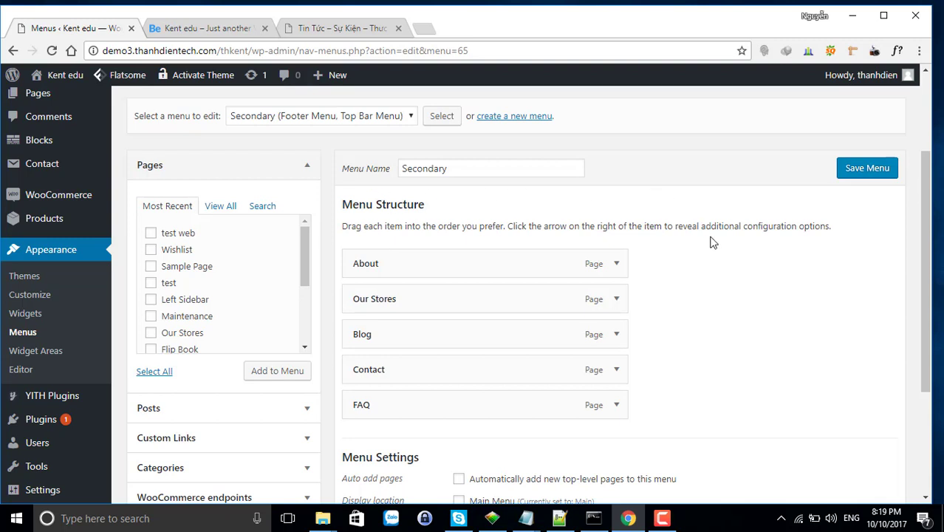
scroll(557, 296, "down", 1)
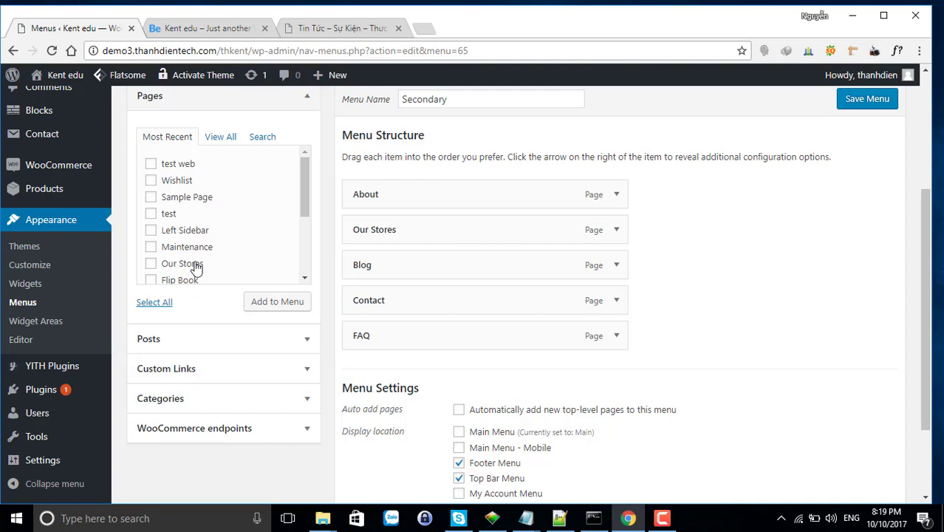
scroll(198, 320, "up", 1)
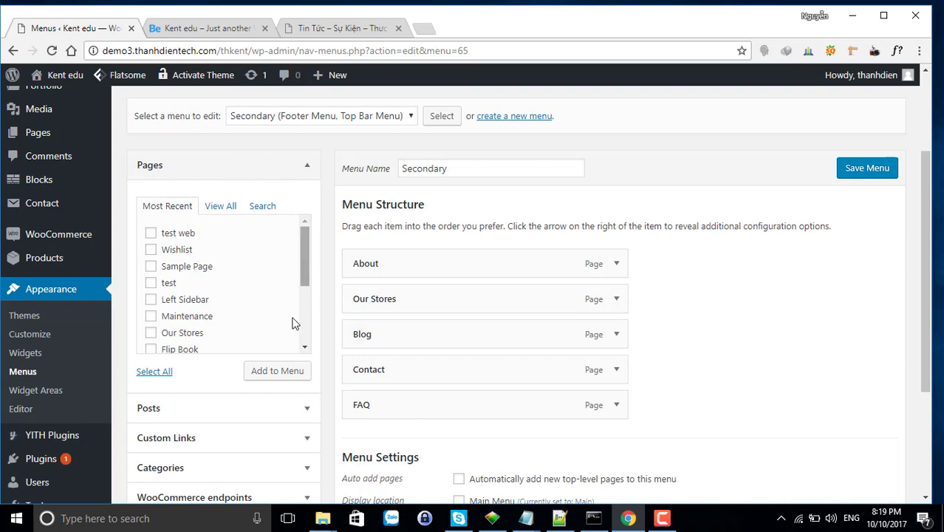
scroll(244, 356, "down", 2)
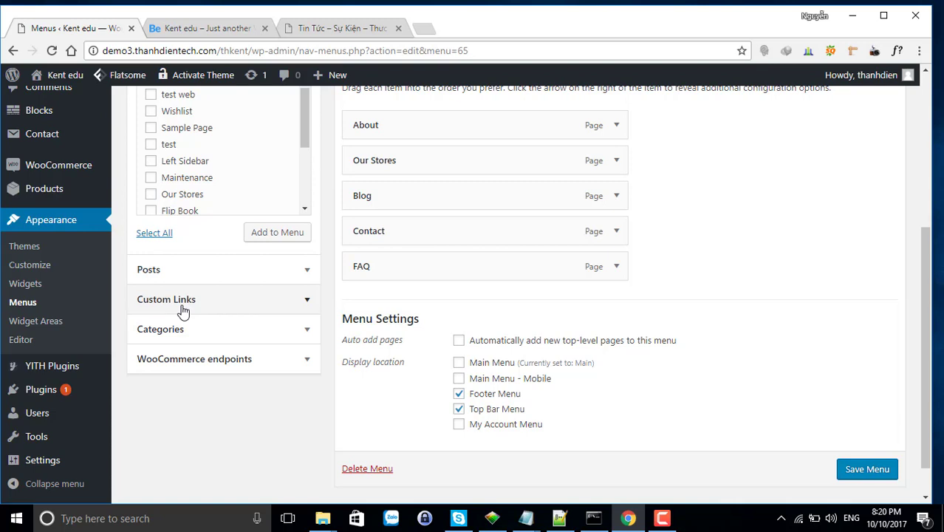
left_click(185, 334)
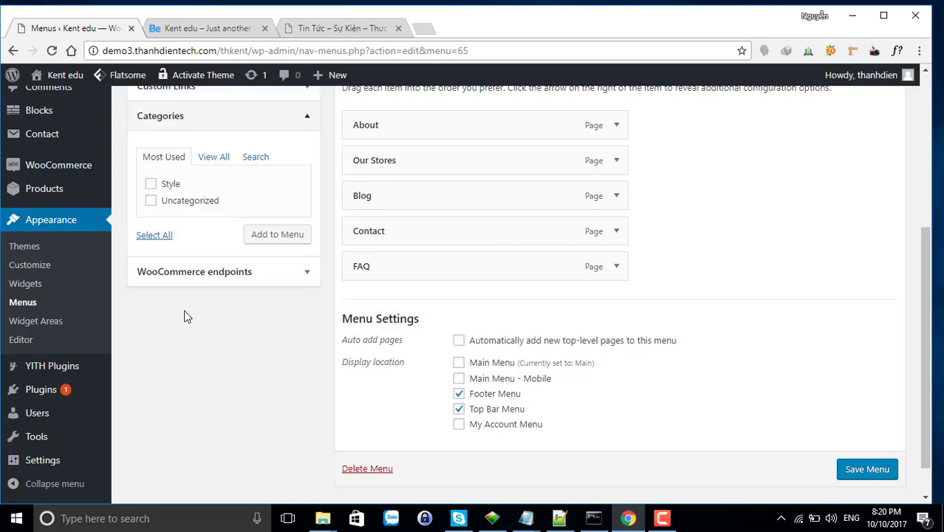
scroll(205, 225, "up", 3)
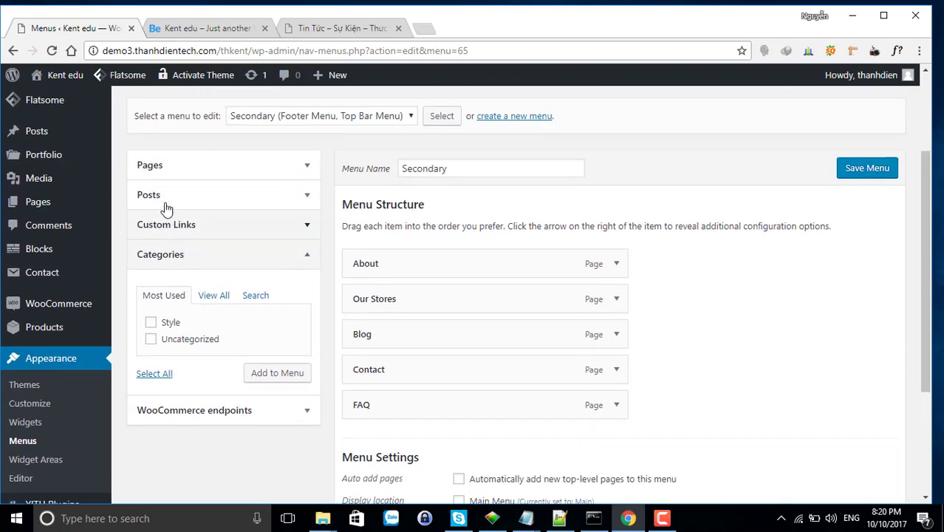
scroll(664, 192, "up", 2)
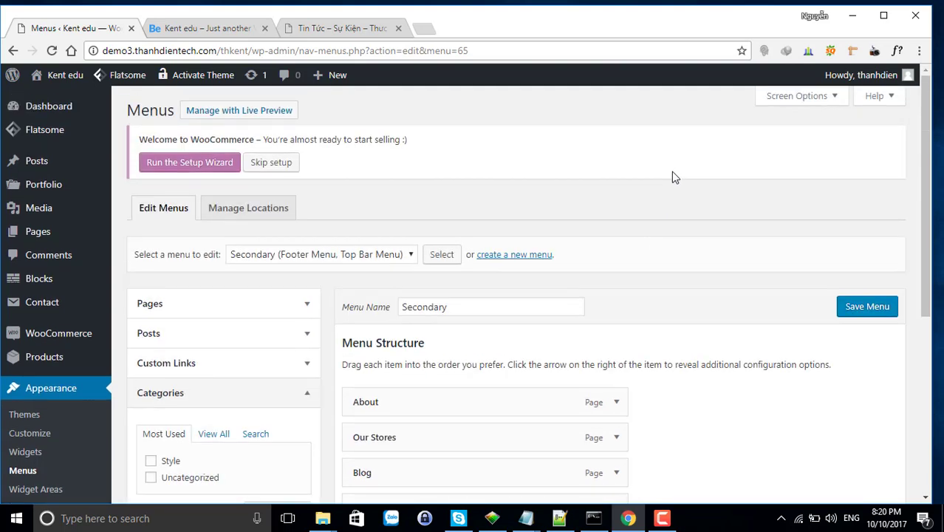
- Enable the Product categories box for the menu editor and expand its category list
left_click(783, 96)
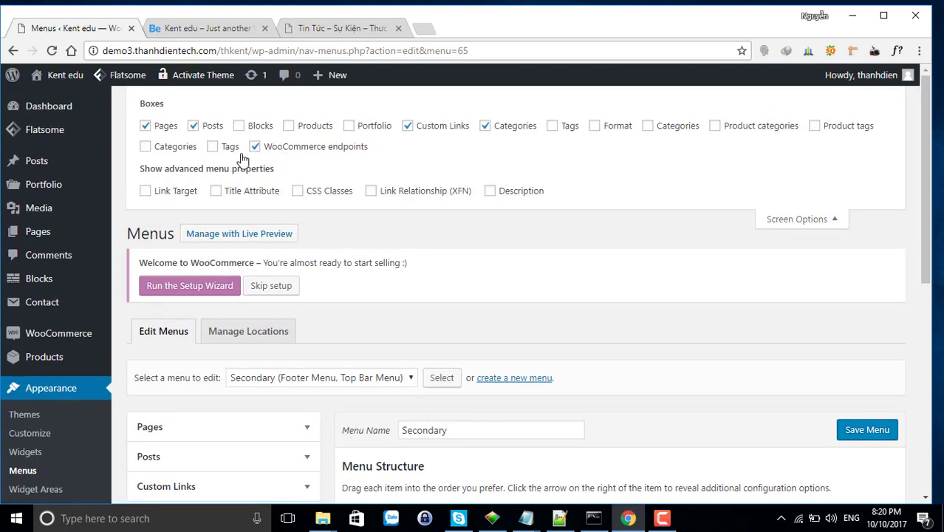
left_click(720, 129)
scroll(238, 273, "down", 6)
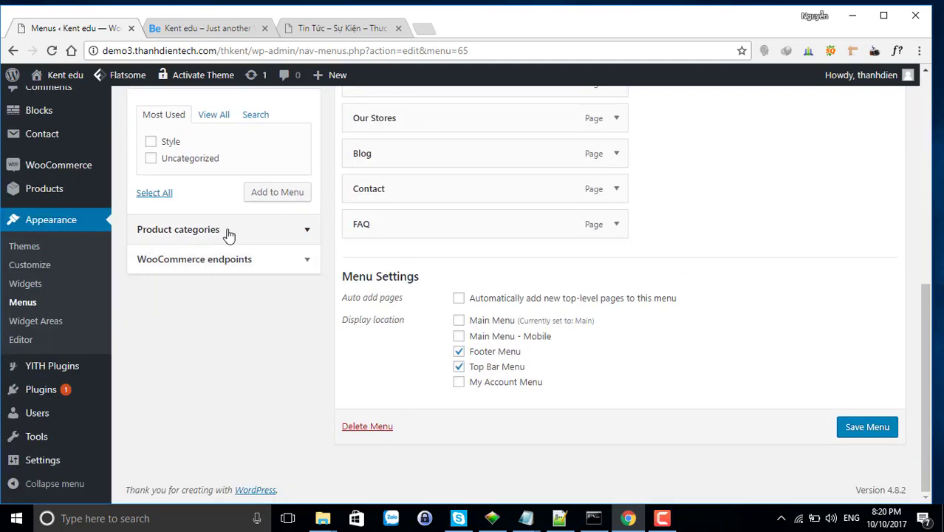
left_click(228, 234)
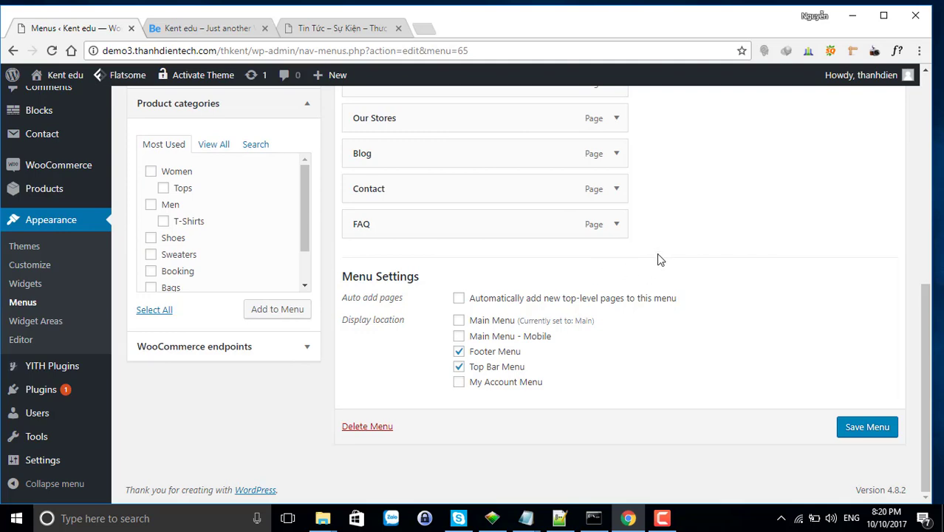
- Examine the Secondary menu's items and settings, checking the navigation of the demo site for reference
scroll(656, 254, "up", 4)
scroll(456, 273, "down", 1)
scroll(456, 273, "down", 1)
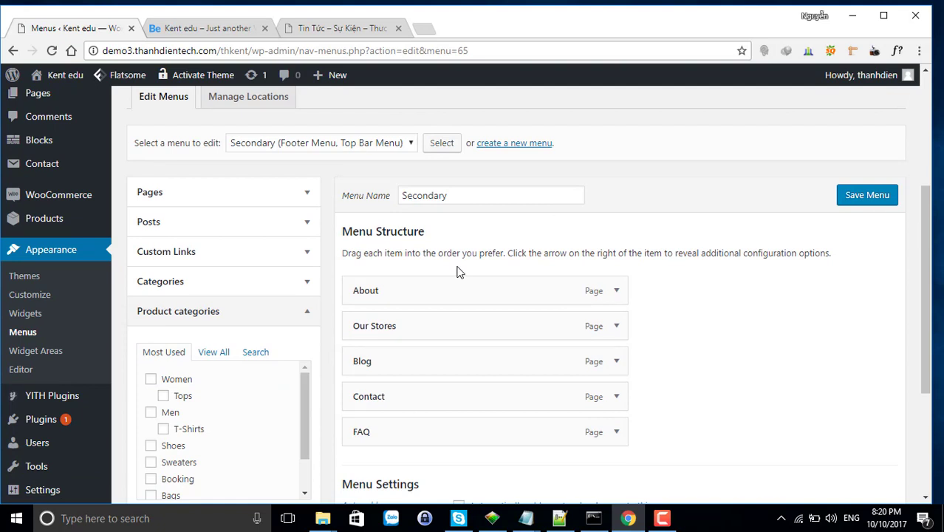
left_click(326, 30)
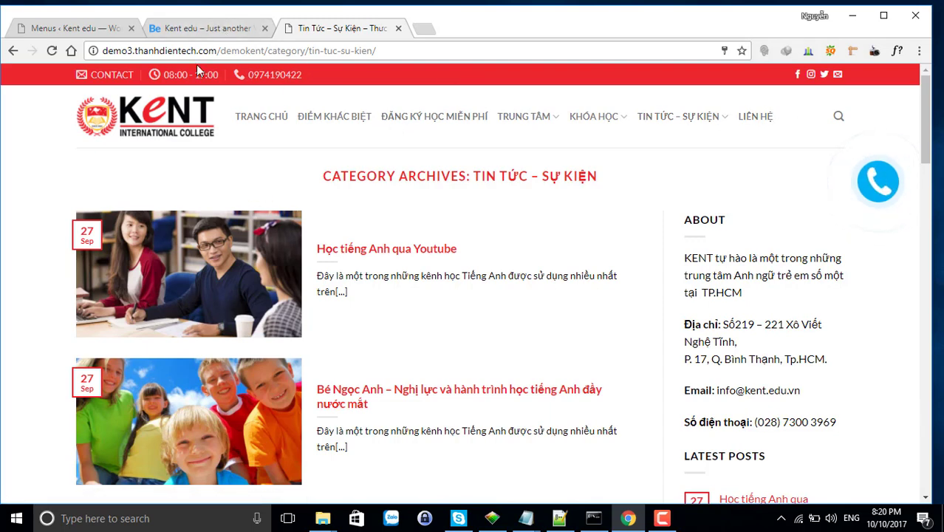
left_click(66, 27)
scroll(476, 255, "down", 3)
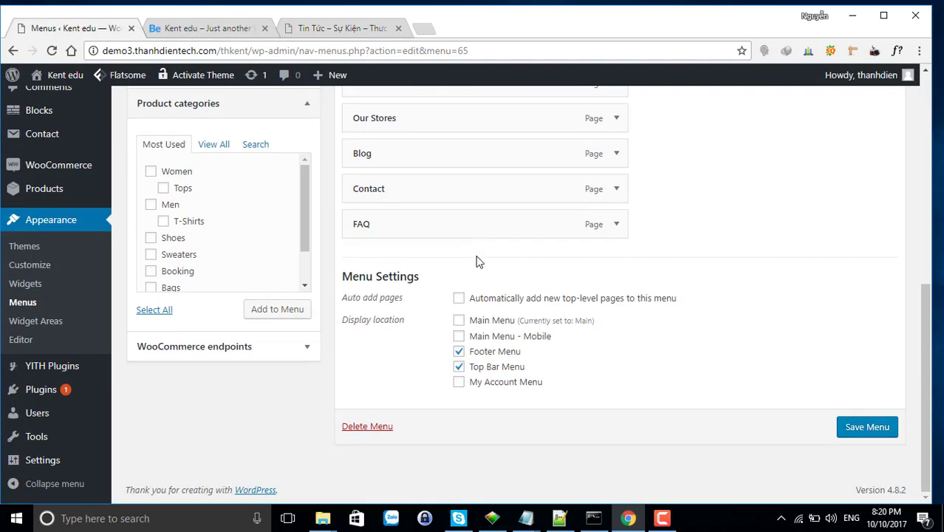
scroll(476, 261, "up", 4)
scroll(355, 273, "down", 2)
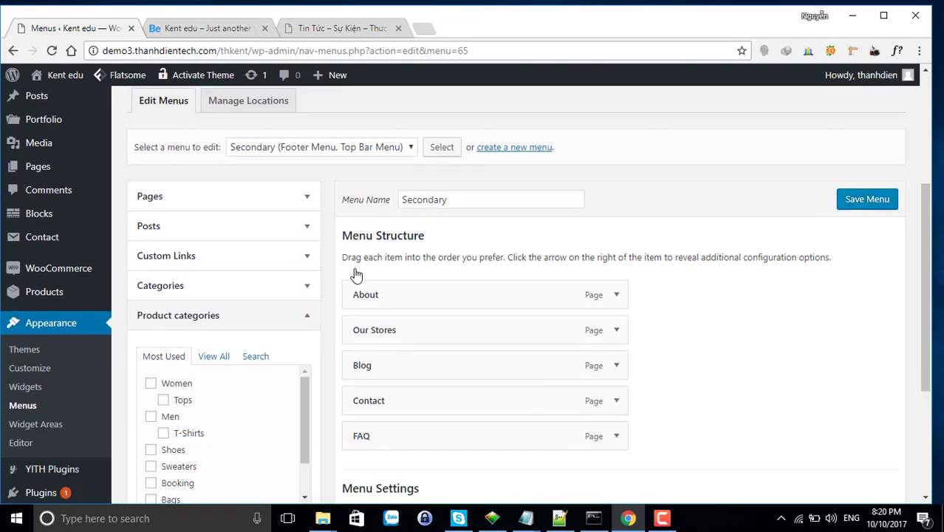
scroll(362, 270, "up", 1)
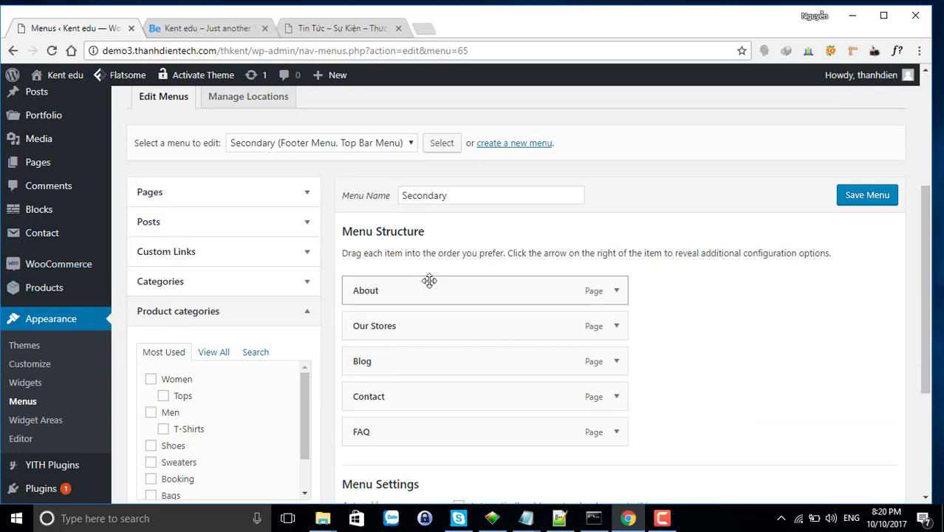
scroll(526, 305, "down", 3)
scroll(514, 260, "up", 2)
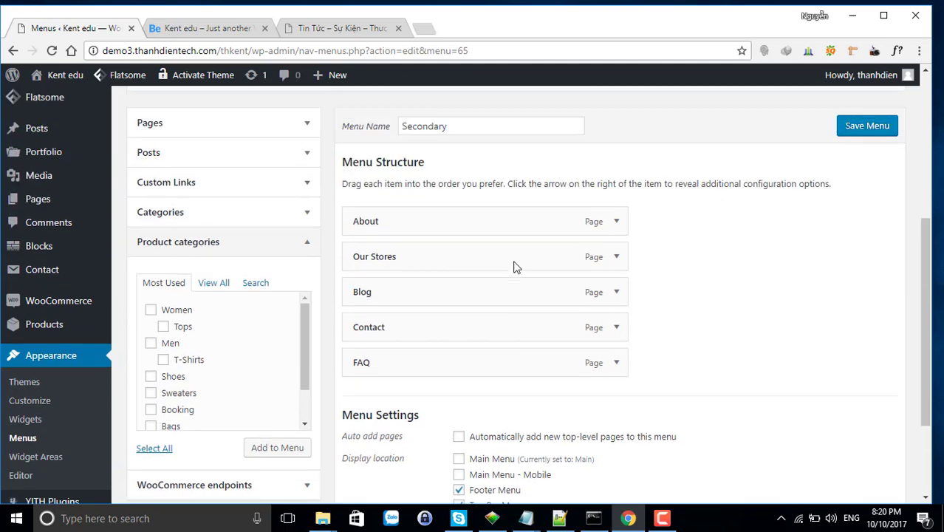
scroll(514, 260, "up", 3)
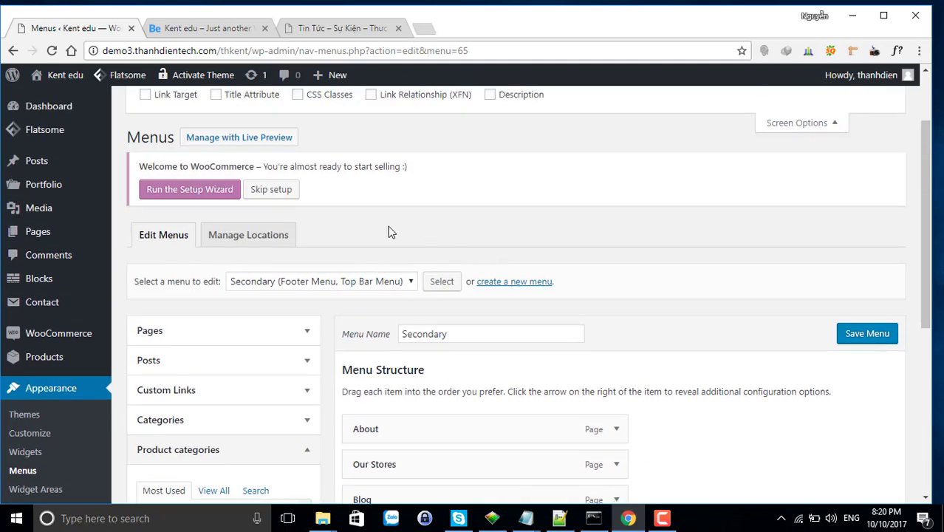
- Load the Main (Main Menu) menu for editing and bring its nested item structure into view
left_click(319, 284)
left_click(325, 297)
left_click(439, 284)
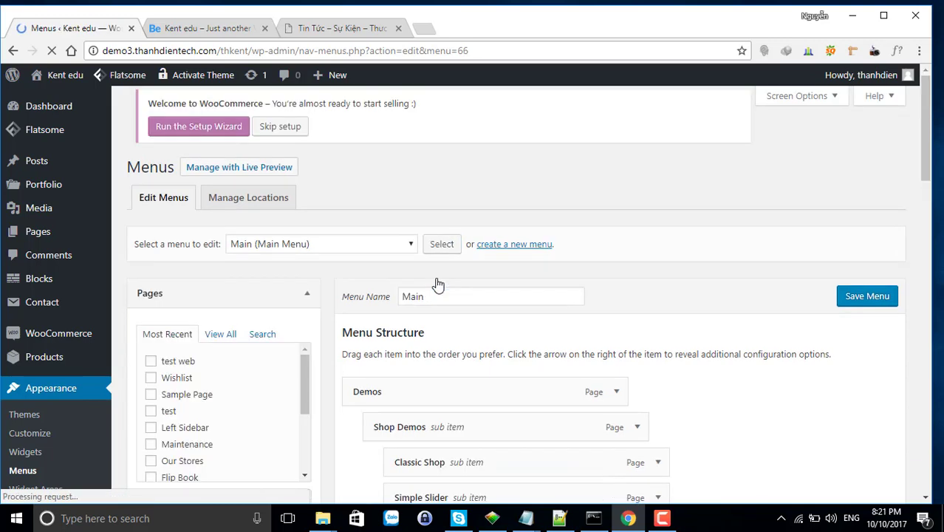
scroll(443, 279, "down", 5)
scroll(447, 266, "up", 1)
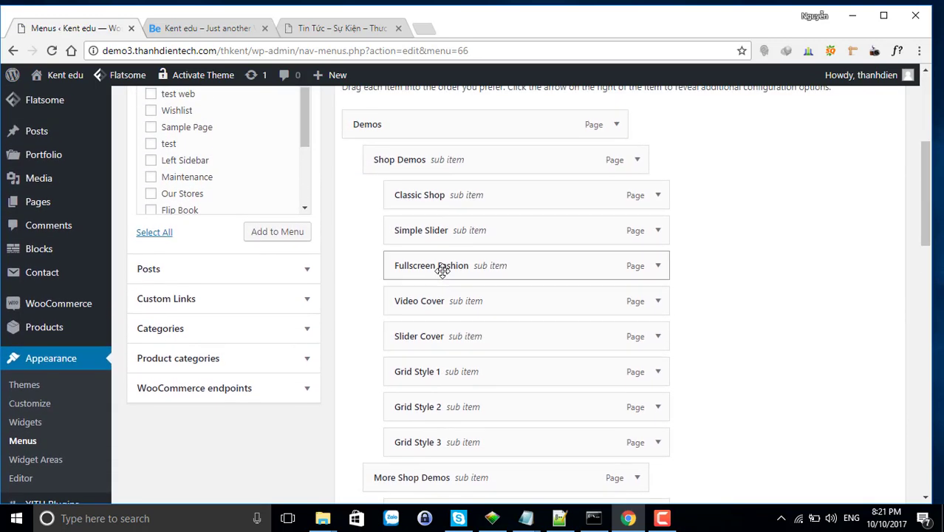
- Compare the site's Demos dropdown columns with the nested Demos items in the Main menu structure
left_click(206, 30)
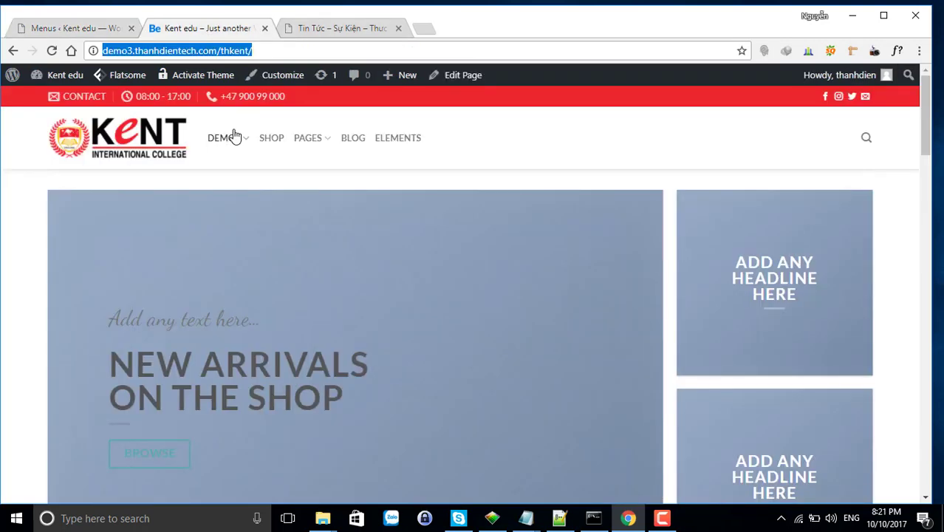
mouse_move(230, 136)
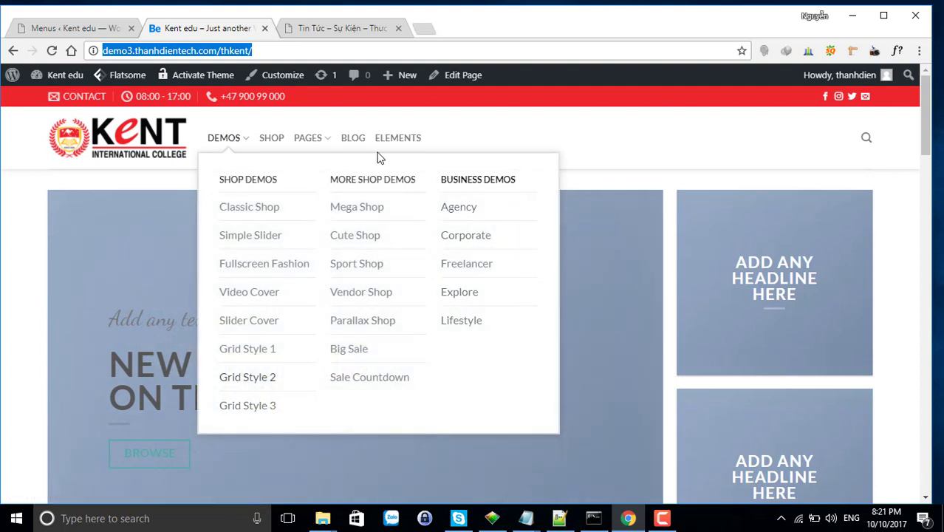
left_click(74, 30)
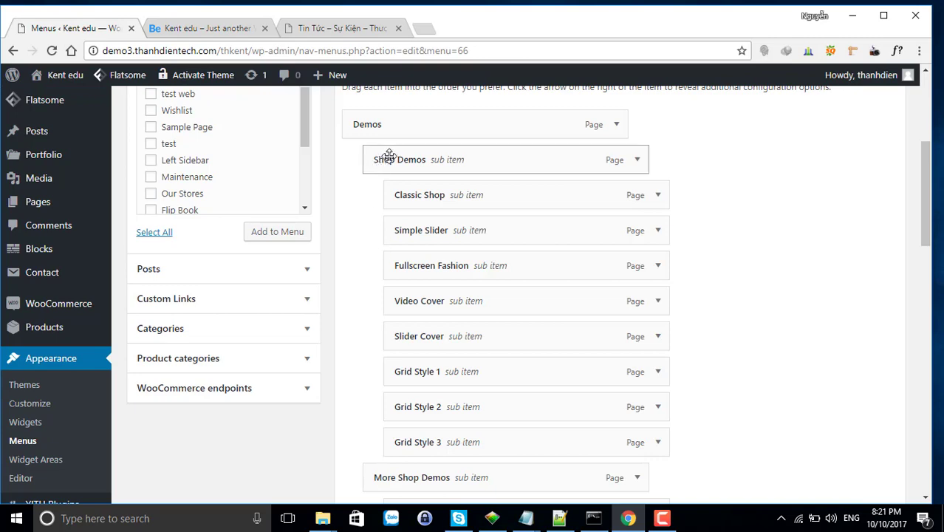
scroll(522, 269, "down", 4)
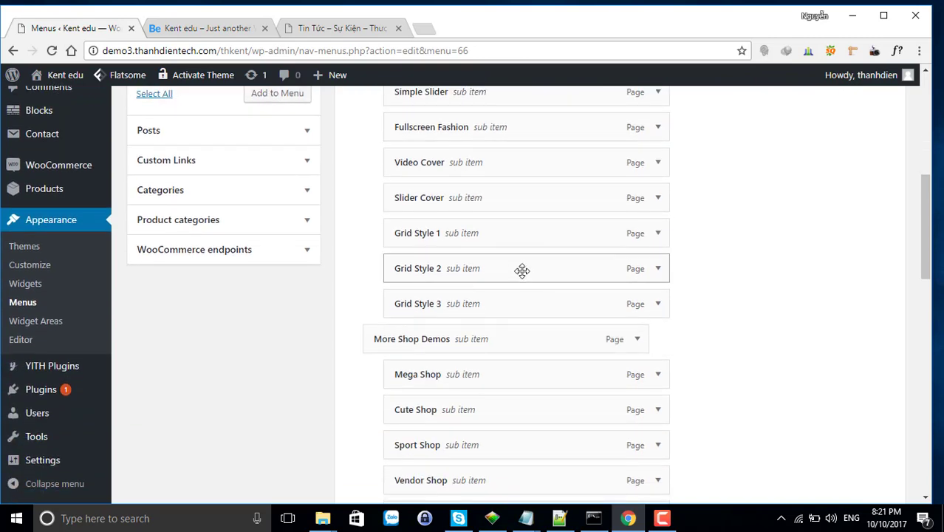
scroll(498, 263, "up", 4)
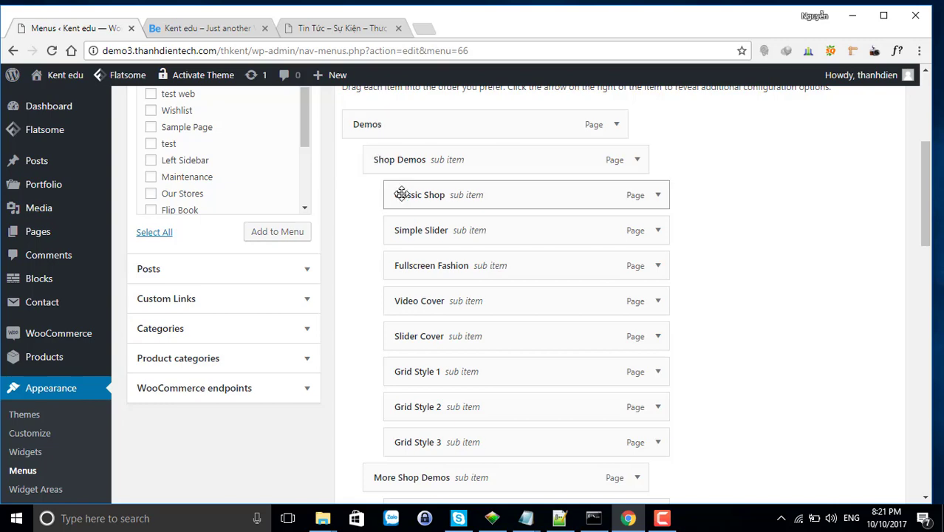
scroll(413, 221, "down", 4)
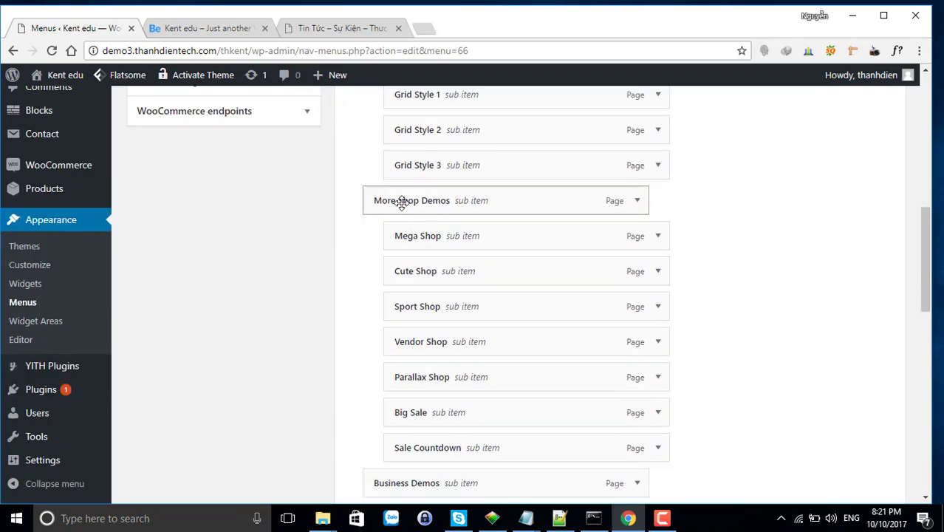
scroll(424, 297, "down", 5)
scroll(412, 371, "up", 10)
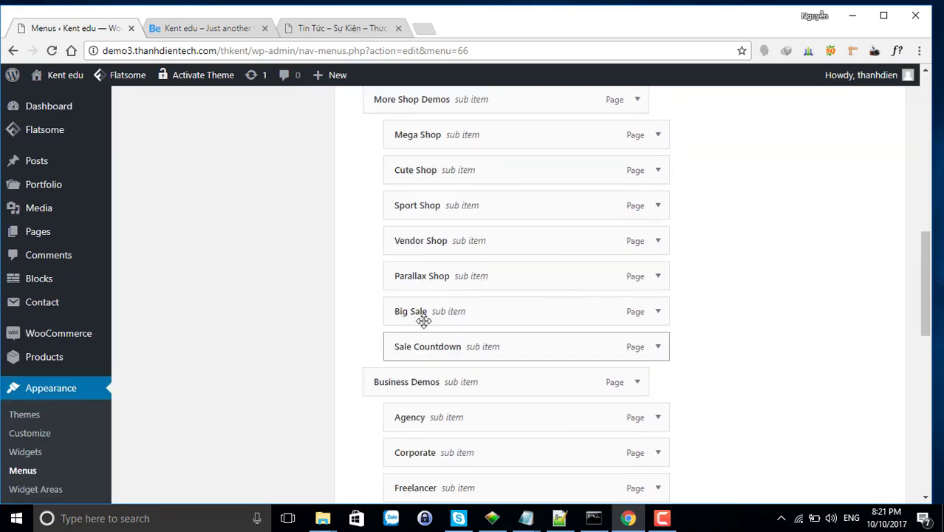
scroll(443, 258, "down", 3)
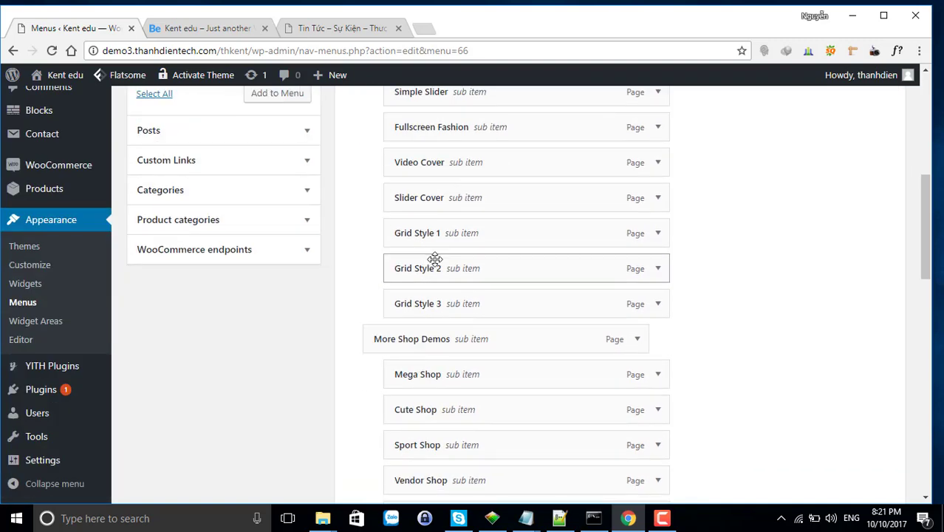
- Compare the site's Pages dropdown with its sub items in the Main menu structure, and review the menu's display location settings
left_click(196, 24)
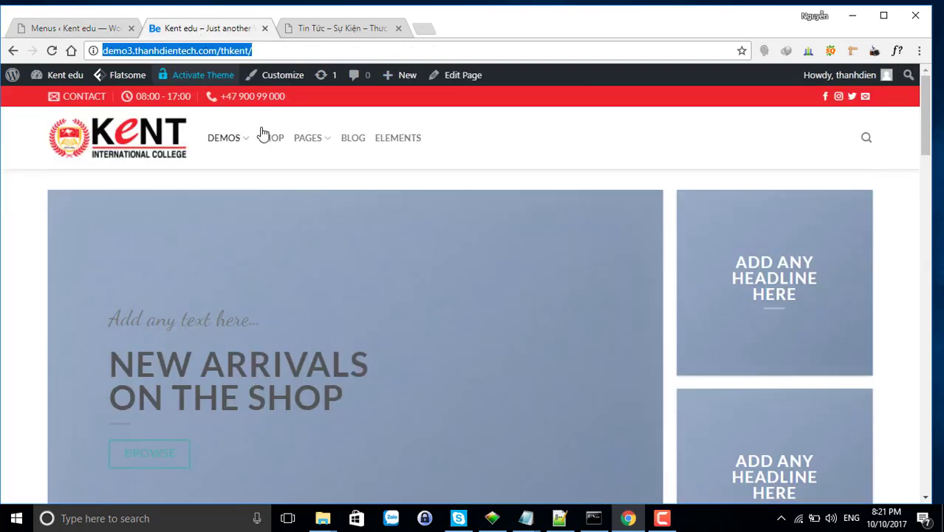
mouse_move(248, 145)
mouse_move(323, 143)
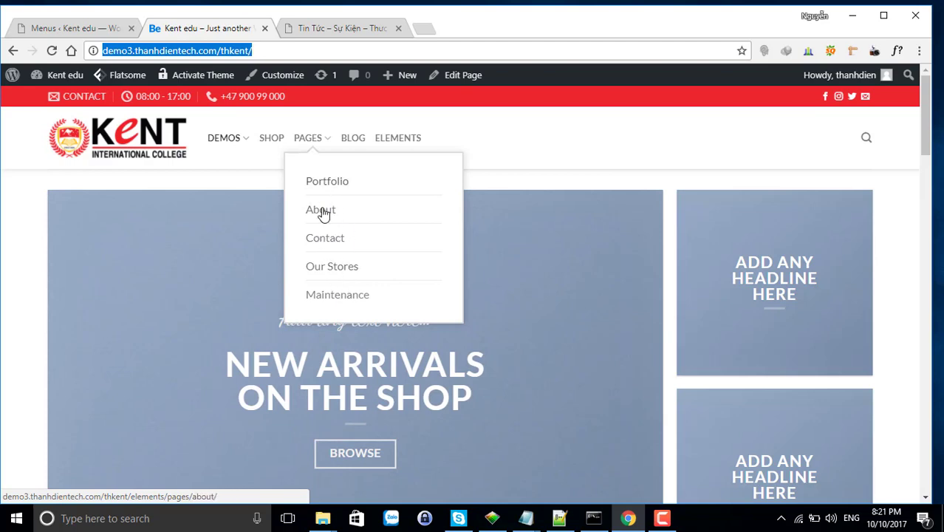
left_click(77, 28)
scroll(497, 276, "down", 10)
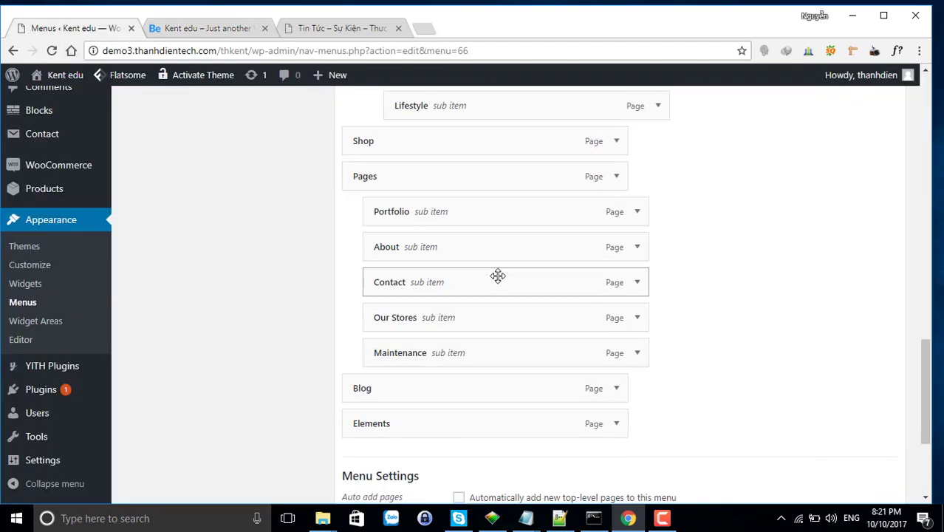
left_click_drag(390, 214, 379, 245)
mouse_move(392, 385)
left_mouse_down()
mouse_move(438, 392)
mouse_move(361, 387)
mouse_move(385, 388)
left_mouse_up()
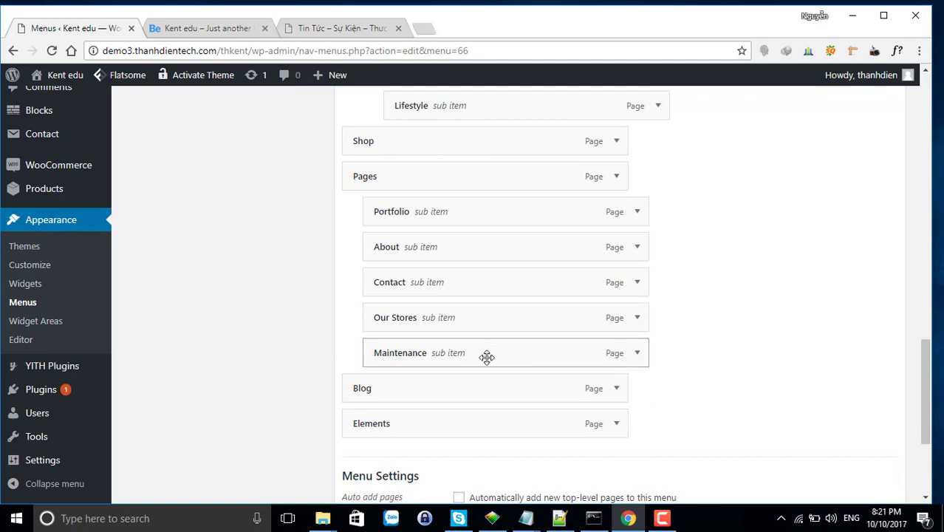
scroll(717, 280, "up", 20)
scroll(782, 318, "down", 5)
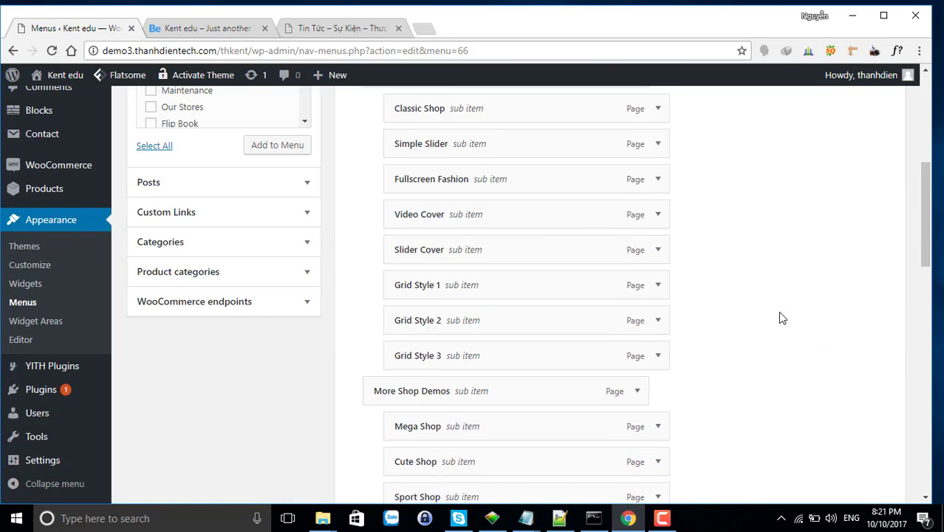
scroll(782, 318, "down", 10)
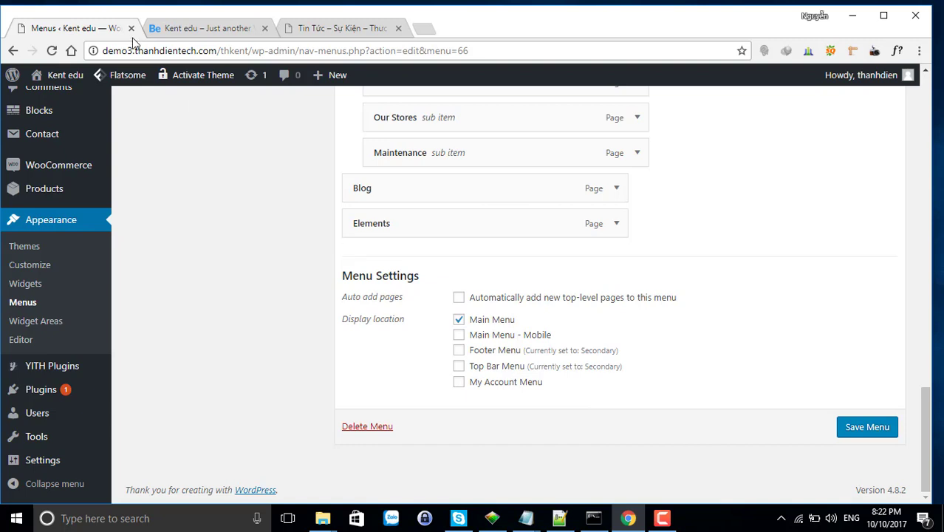
- Open the Flatsome theme's Header options in the customizer from the Kent edu homepage
left_click(192, 30)
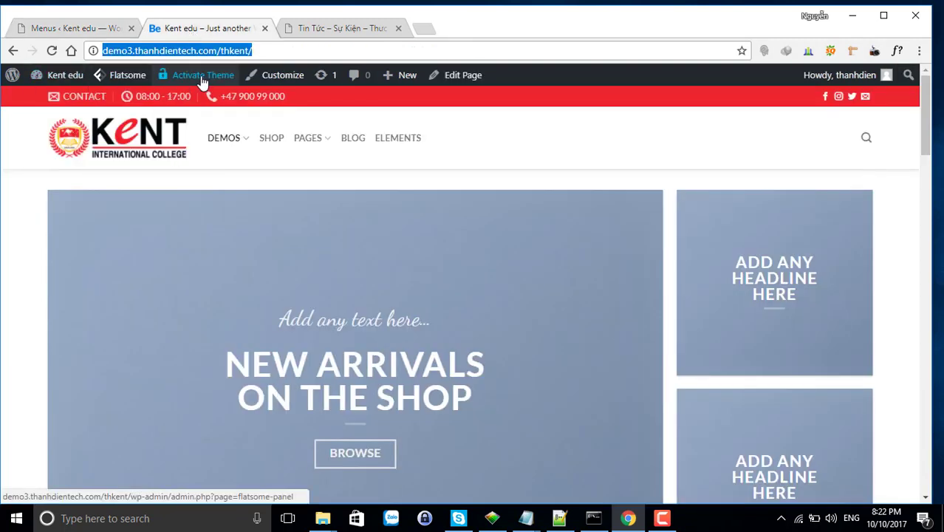
mouse_move(132, 83)
mouse_move(127, 130)
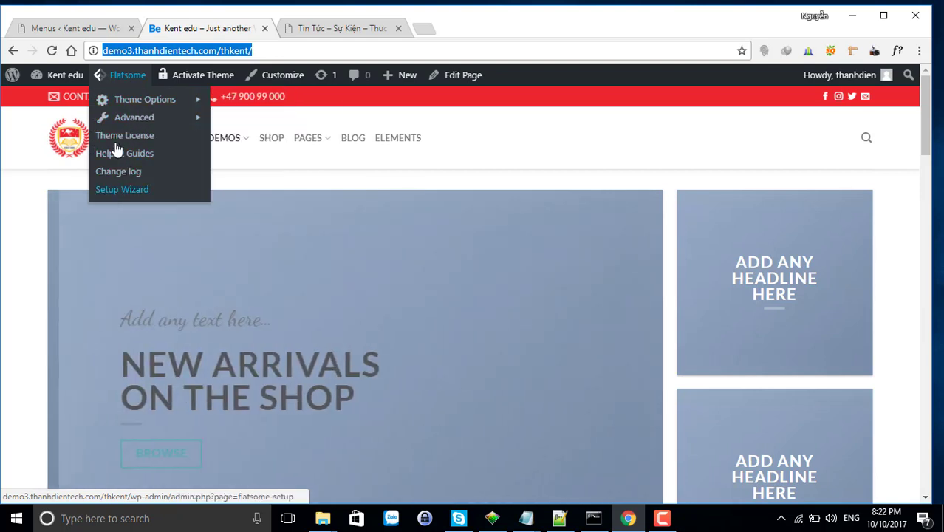
mouse_move(118, 100)
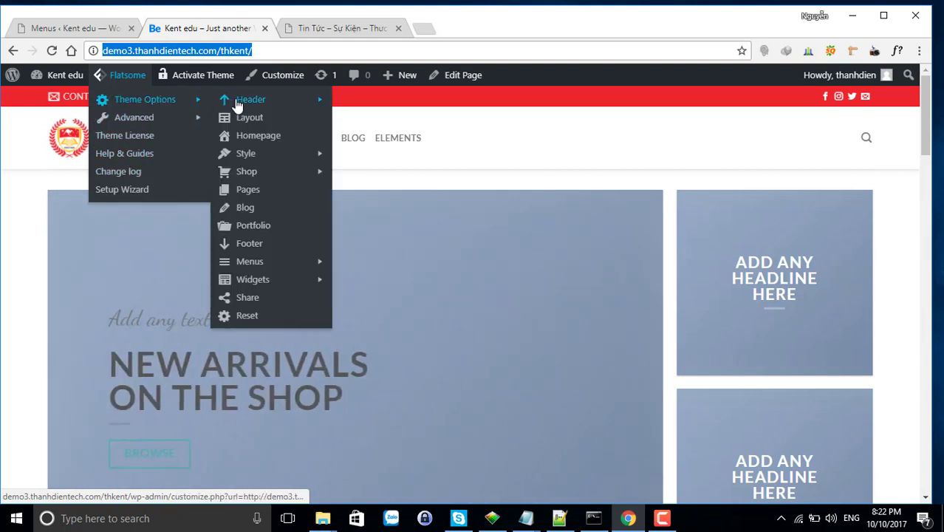
mouse_move(238, 103)
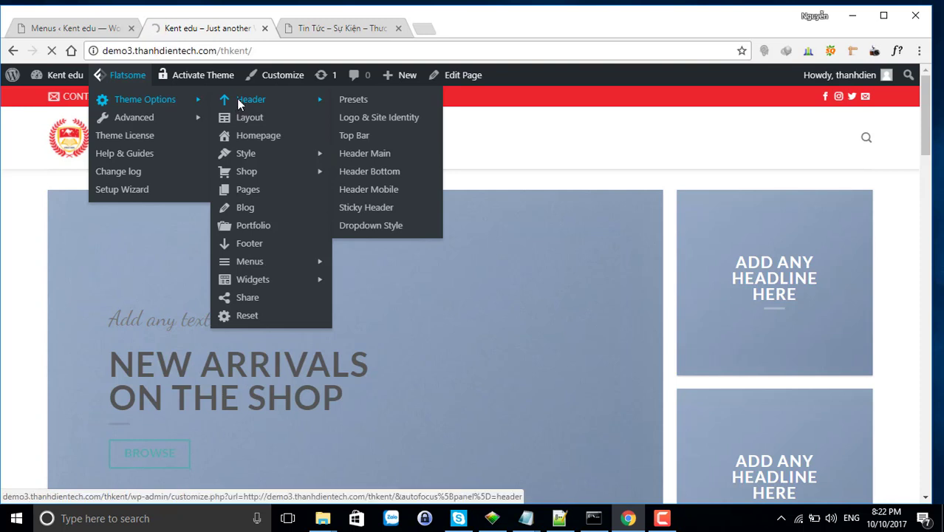
left_click(238, 104)
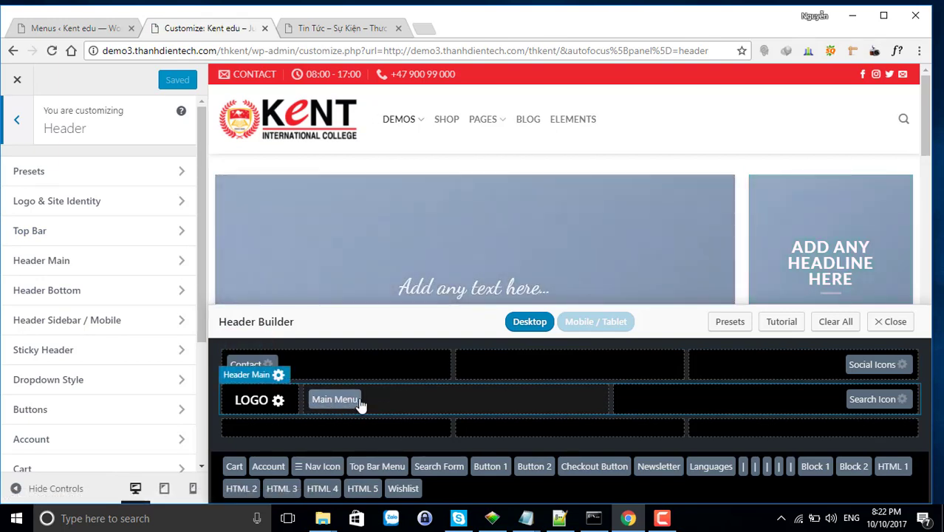
- Compare the Main menu's items and display location with the Header Builder layout and the demo site's navigation bar
left_click(66, 28)
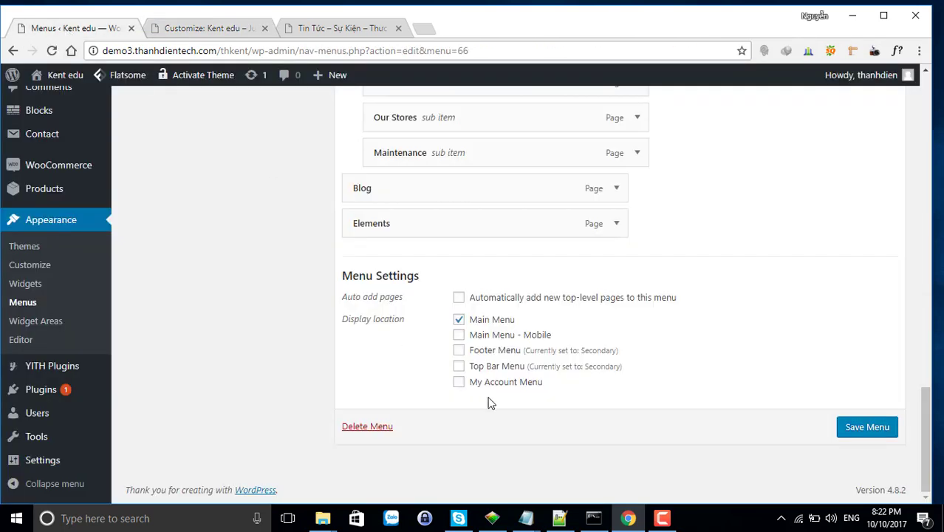
scroll(443, 221, "up", 20)
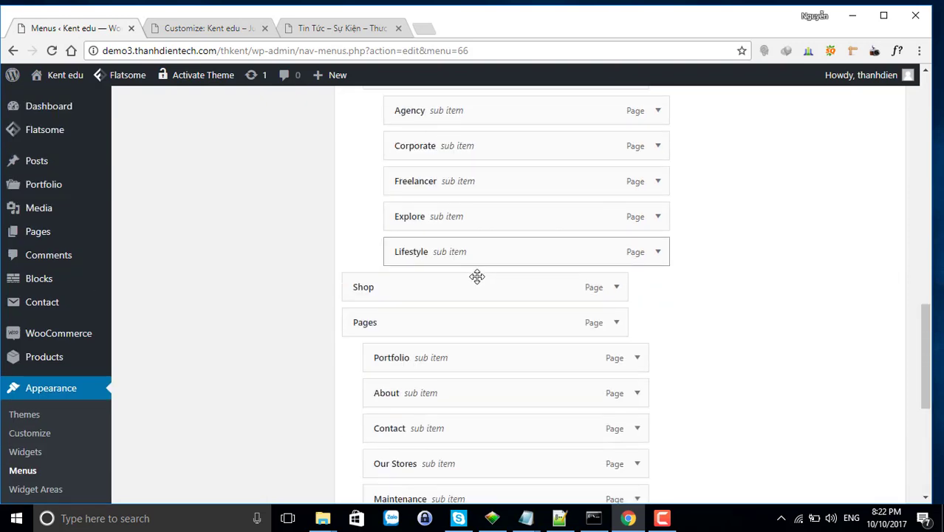
scroll(436, 258, "up", 3)
scroll(419, 287, "down", 2)
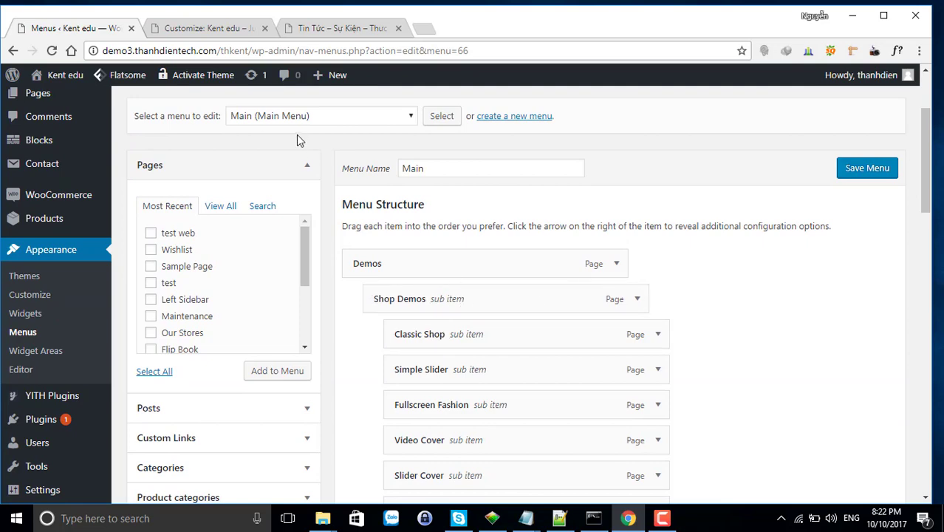
left_click(214, 30)
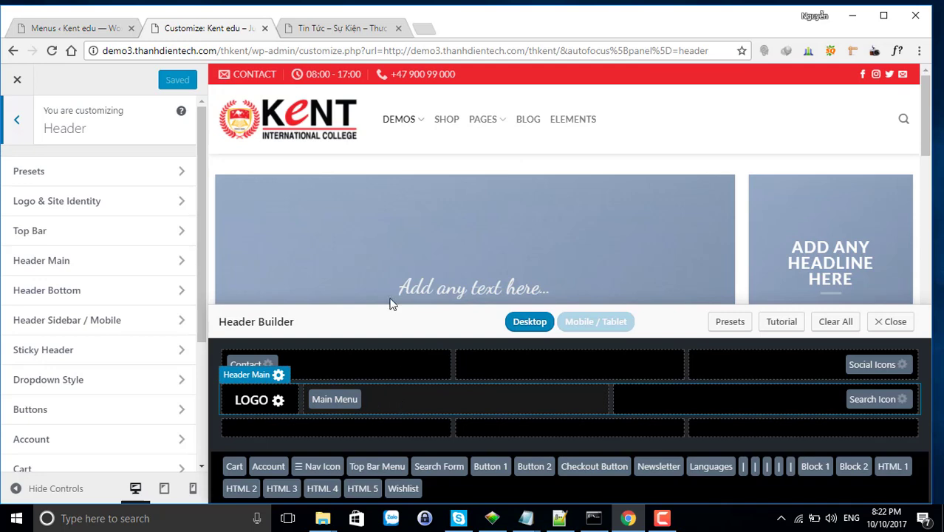
left_click(334, 29)
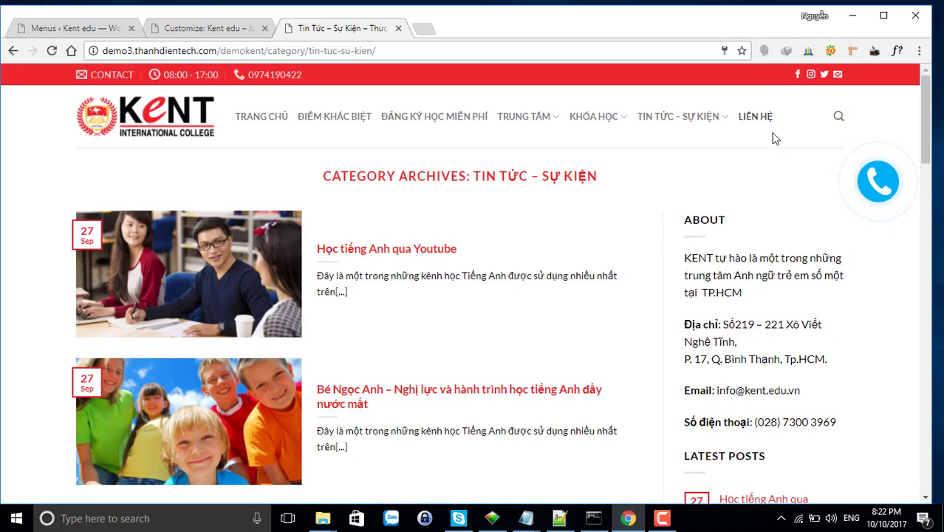
- Try the Main Menu element in the centre of the Header Bottom row, and return it beside the logo in Header Main
left_click(177, 30)
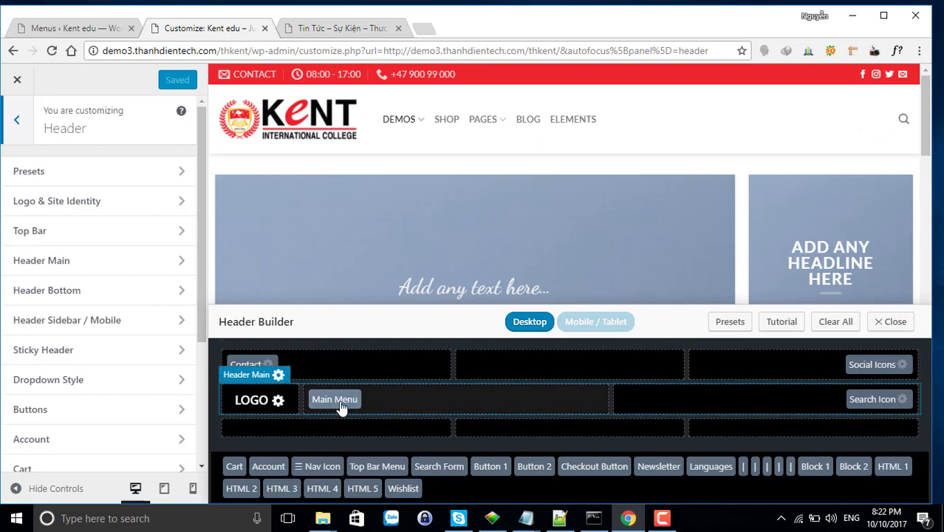
left_click_drag(341, 407, 536, 440)
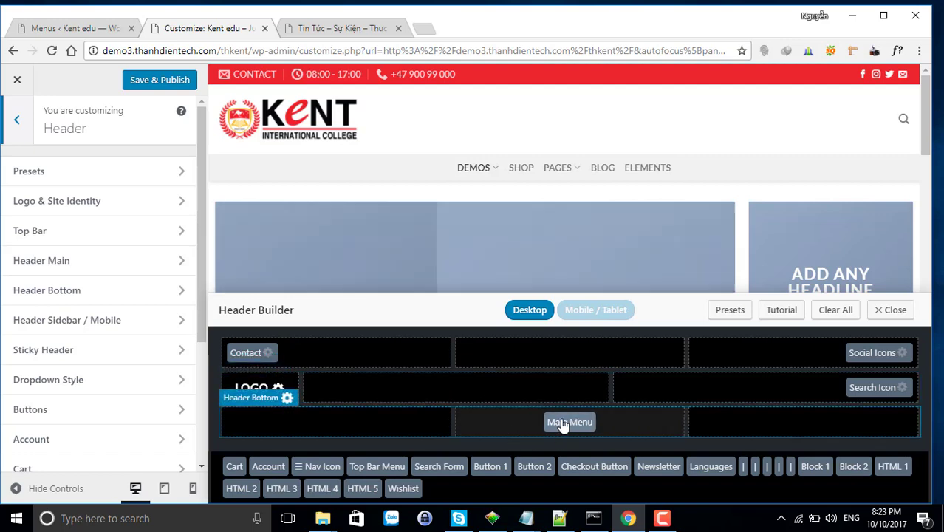
left_click_drag(569, 422, 443, 391)
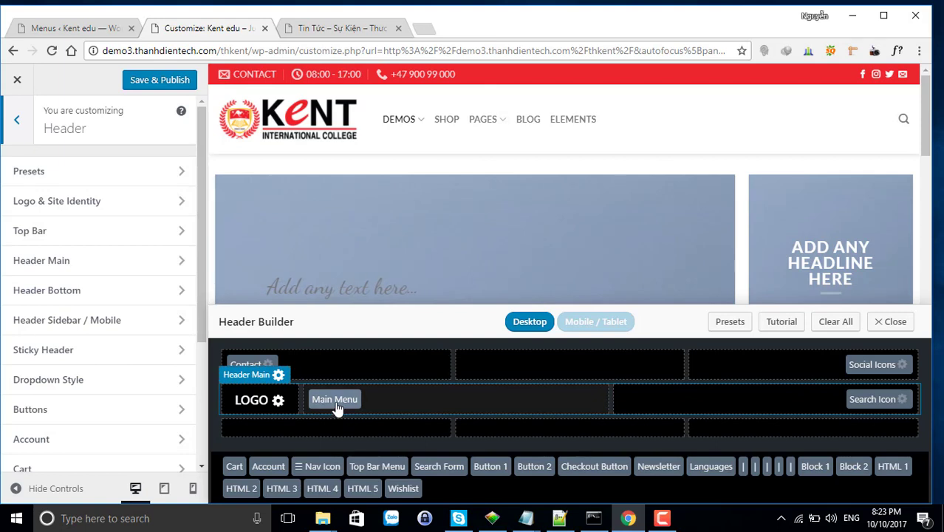
- Review the addable item boxes in the menu editor, and open the site's Pages list without saving the menu changes
left_click(41, 29)
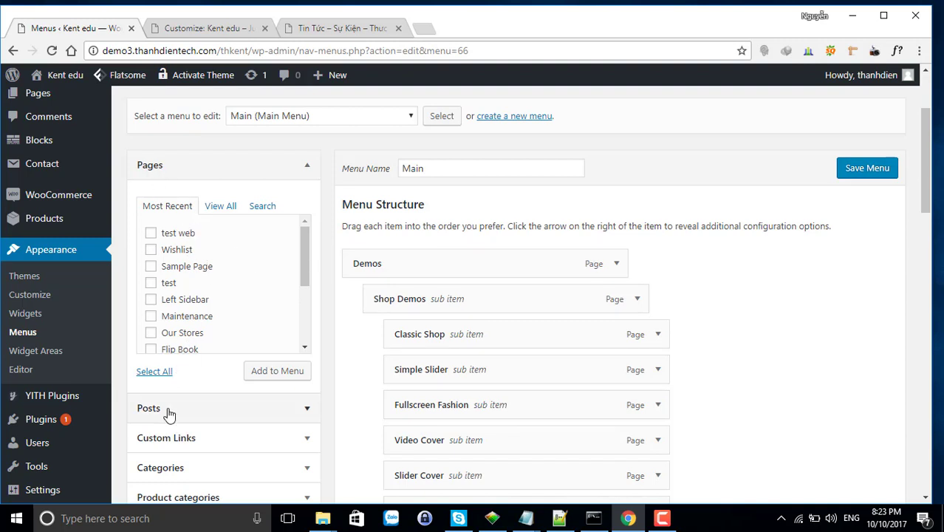
scroll(169, 418, "down", 1)
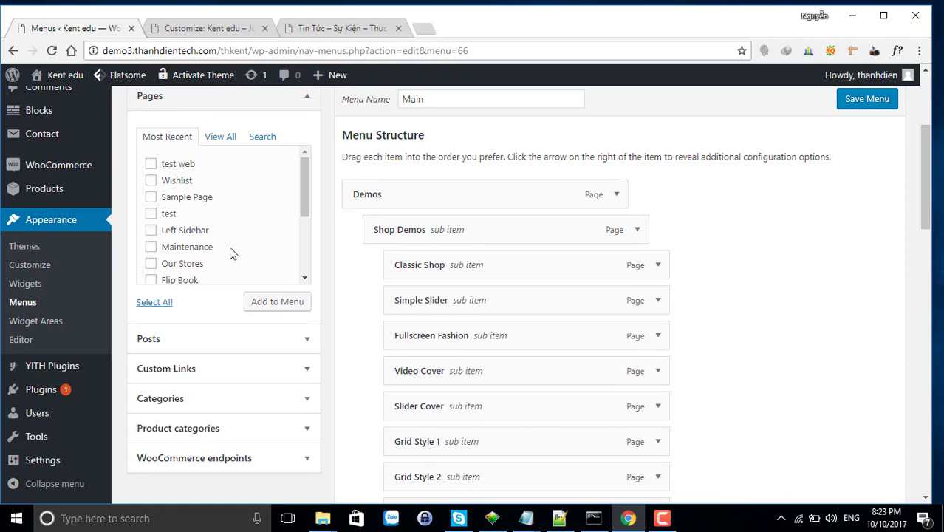
scroll(168, 173, "up", 2)
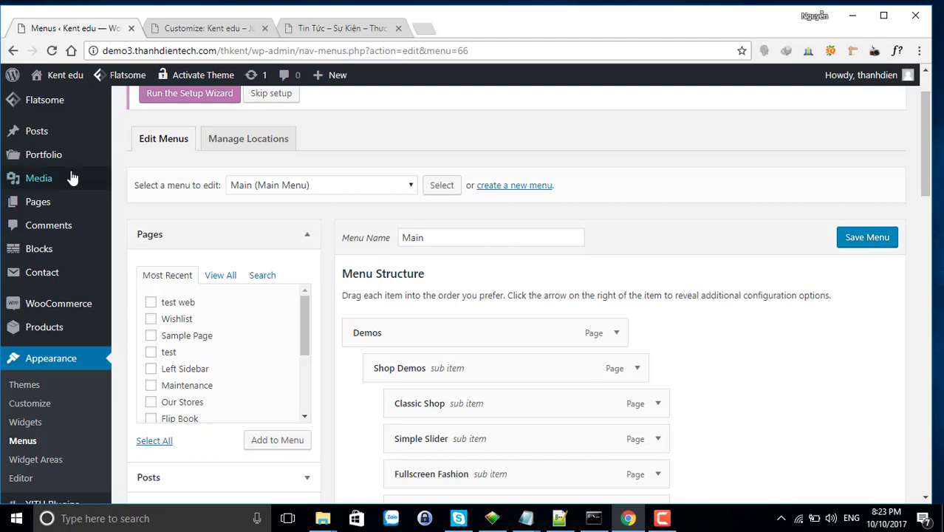
mouse_move(41, 207)
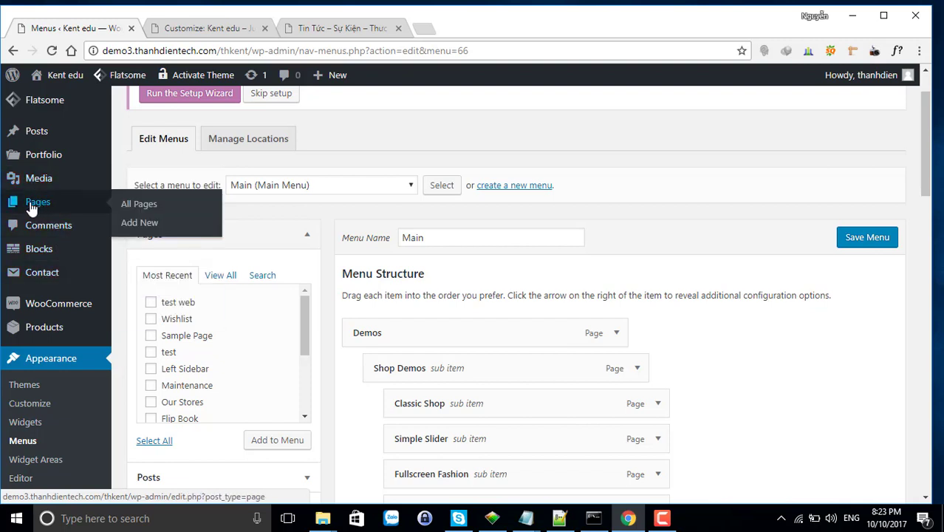
left_click(30, 203)
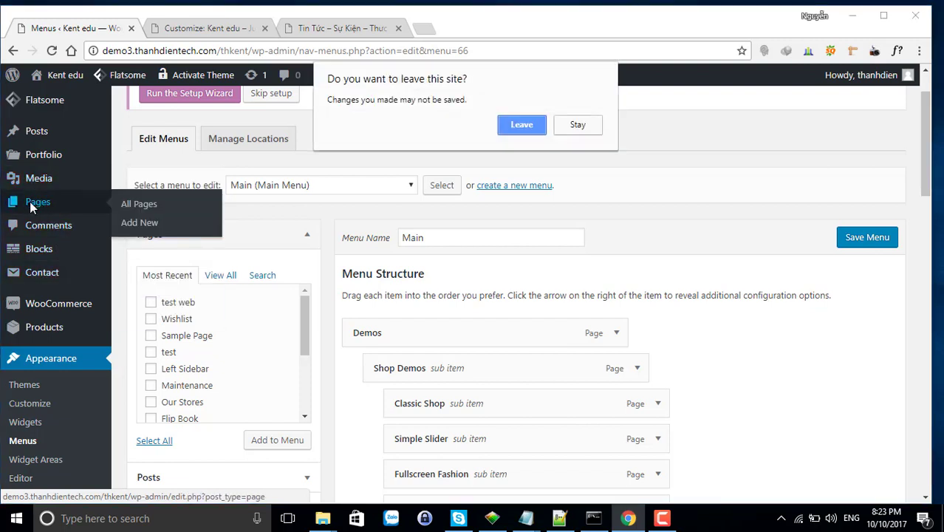
left_click(521, 125)
- Examine the demo site's Điểm khác biệt, Đăng ký học miễn phí and Khóa học 1 pages, plus the Trung tâm and Khóa học submenus
left_click(342, 30)
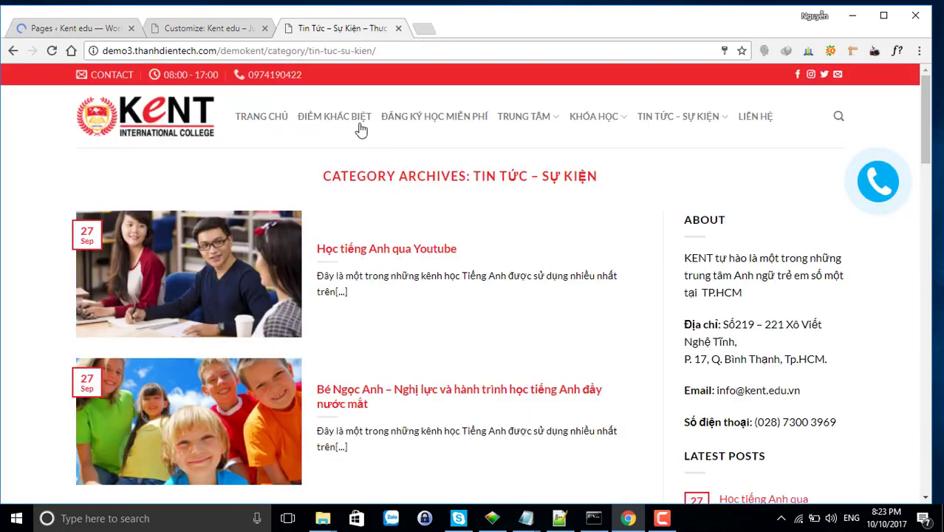
left_click(331, 124)
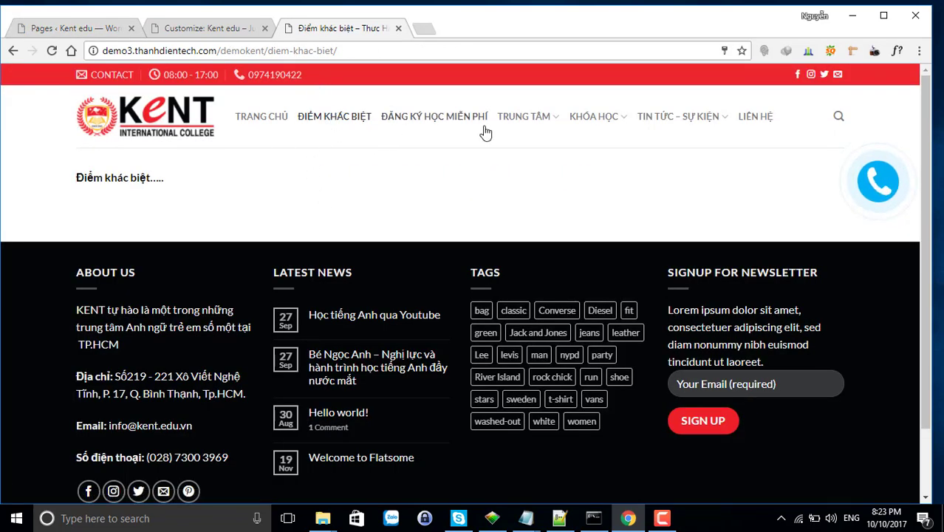
left_click(406, 123)
mouse_move(528, 117)
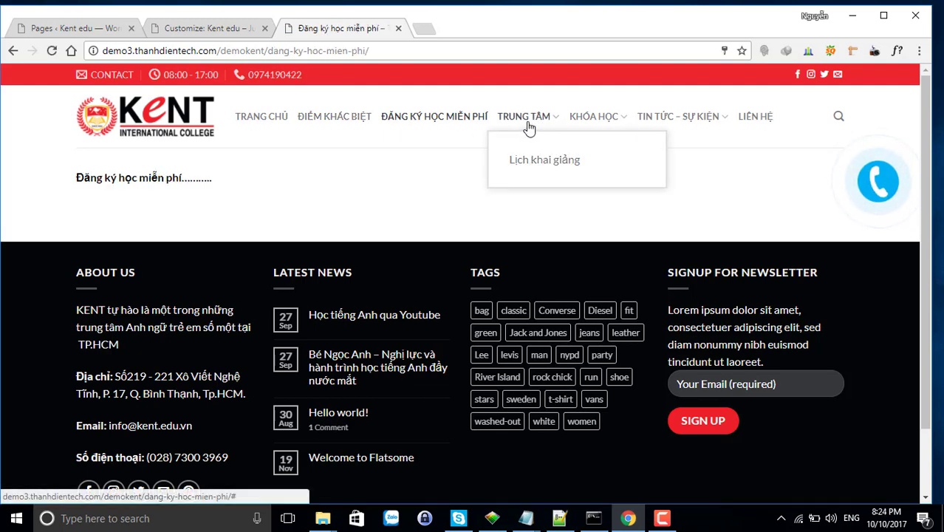
mouse_move(592, 121)
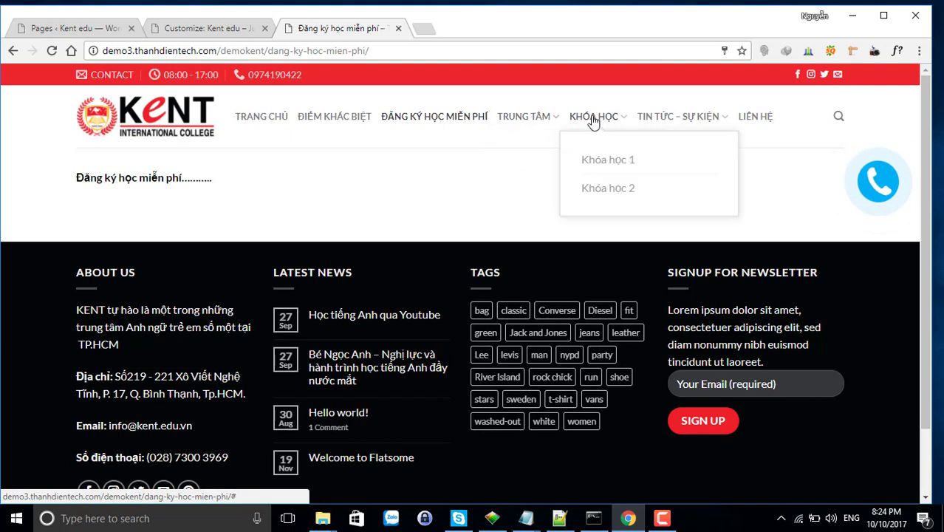
left_click(597, 168)
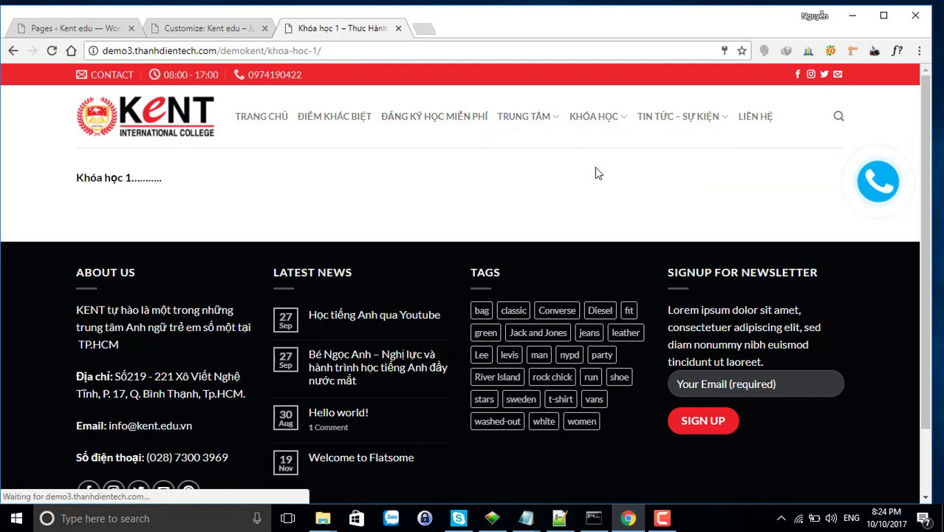
- Examine the demo's Tin Tức category archive, the Tin tức – Sự kiện submenu and the Liên hệ page, and return to Điểm khác biệt
mouse_move(664, 122)
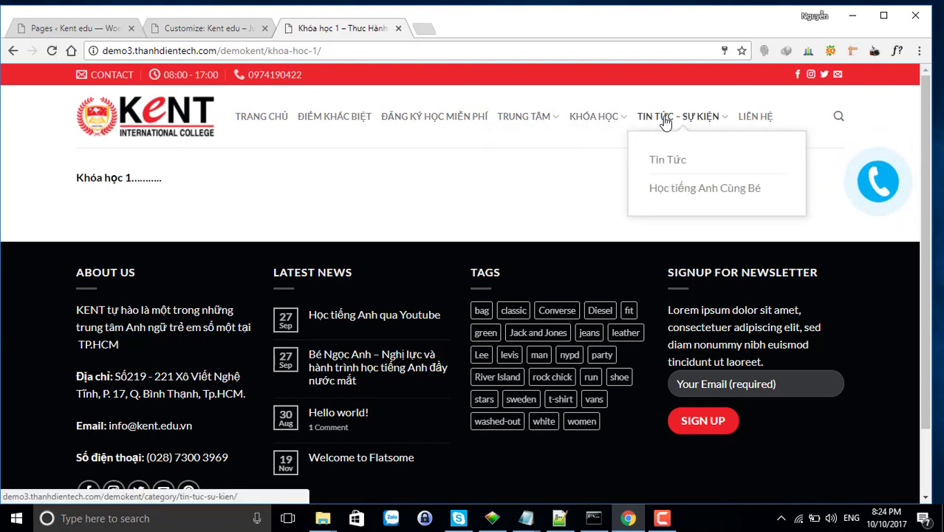
left_click(674, 165)
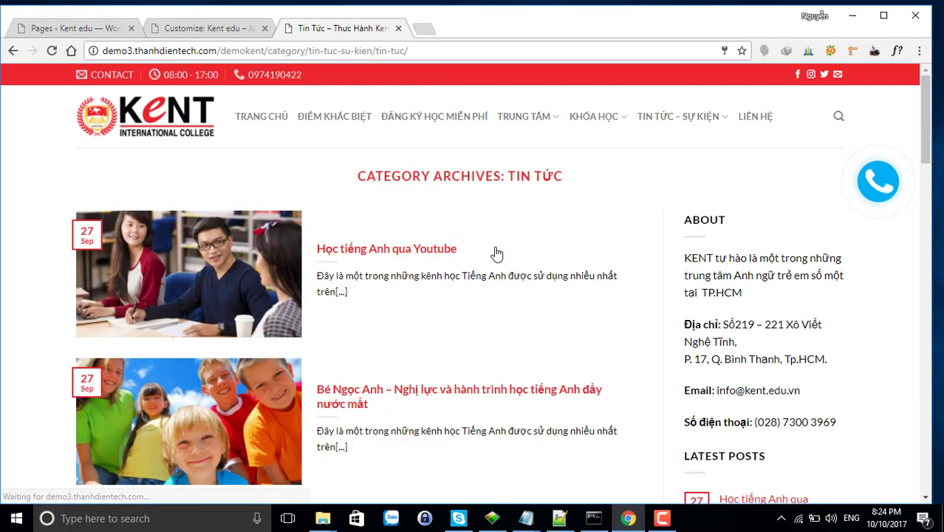
scroll(443, 266, "down", 4)
scroll(384, 273, "up", 4)
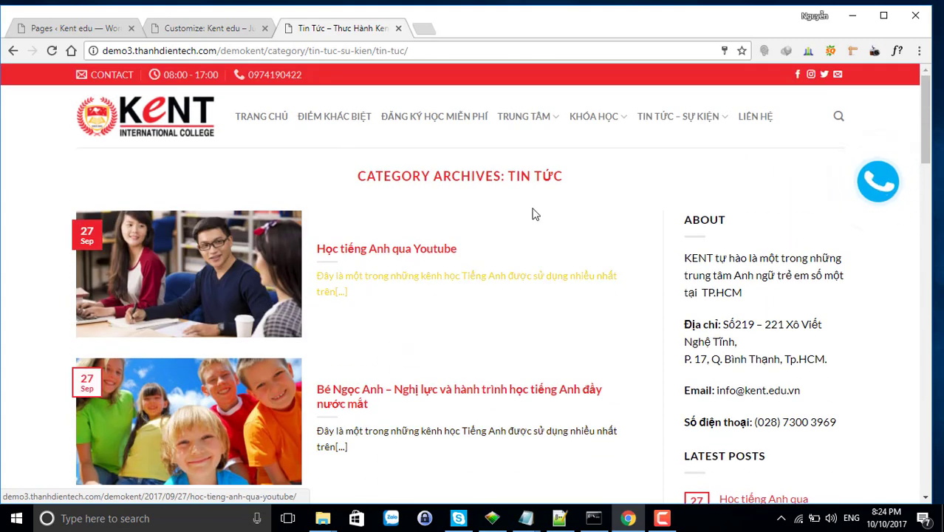
mouse_move(680, 140)
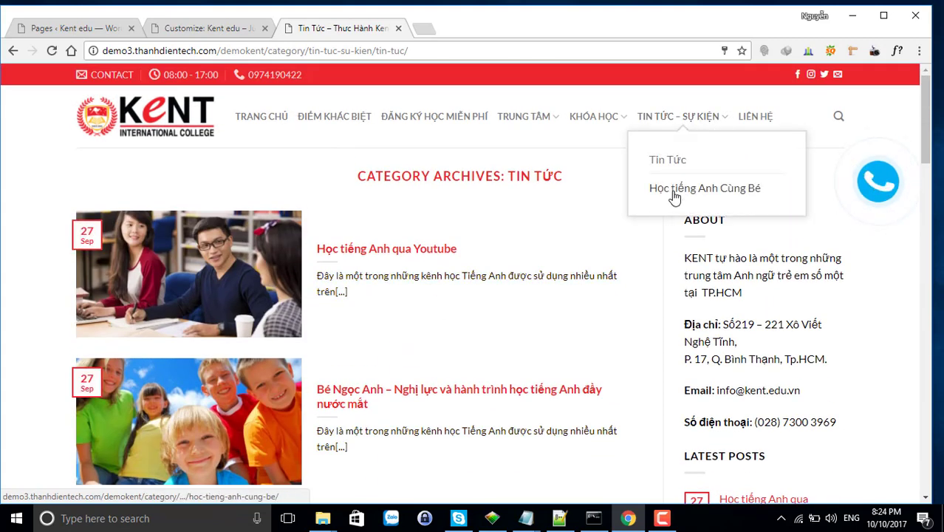
left_click(754, 118)
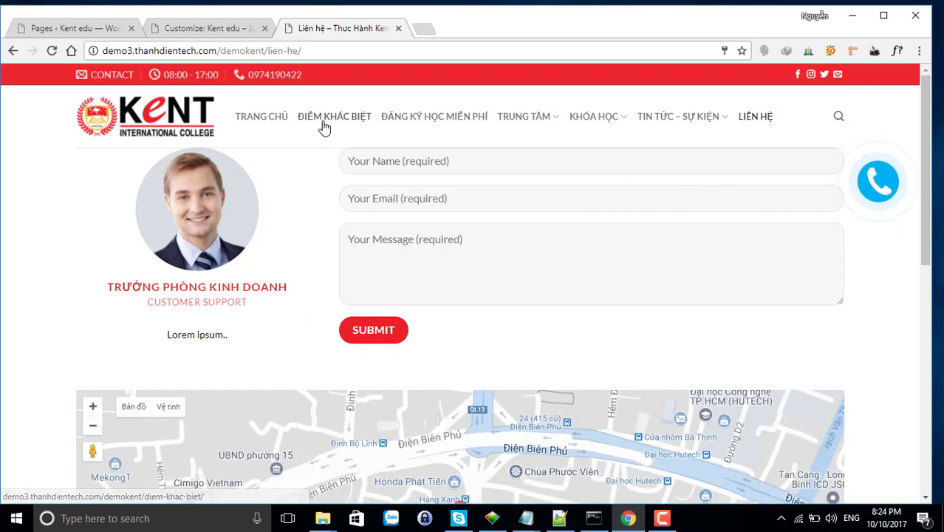
left_click(322, 123)
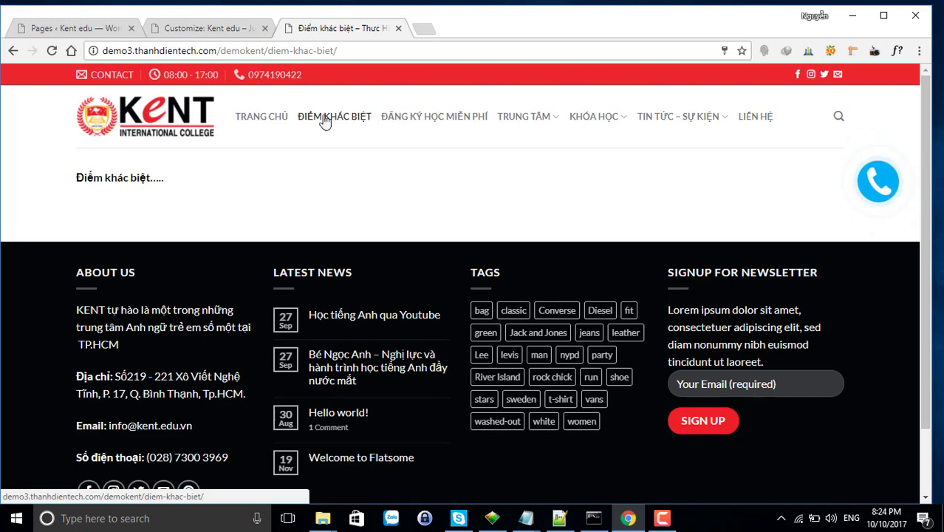
- Create and publish a new page titled "Điểm khác biệt" with the same words as its body text on the Kent edu site
left_click(87, 30)
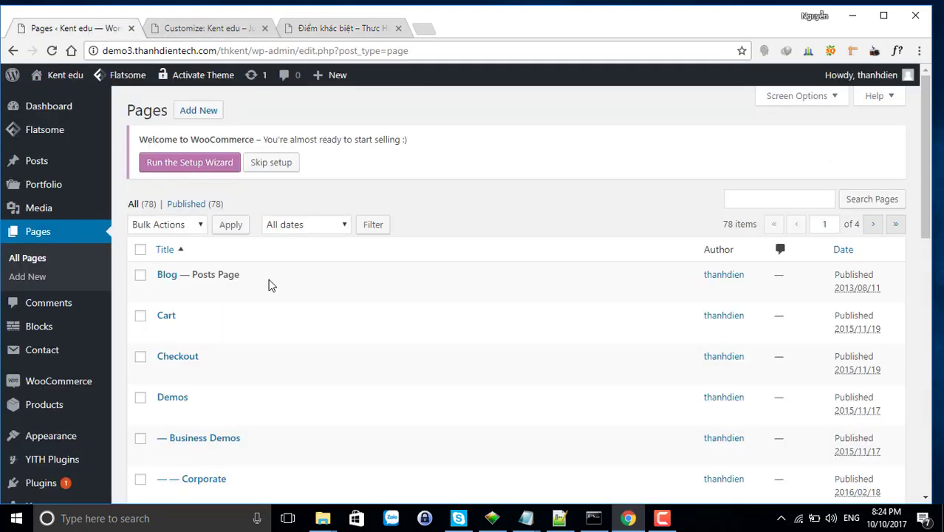
left_click(198, 118)
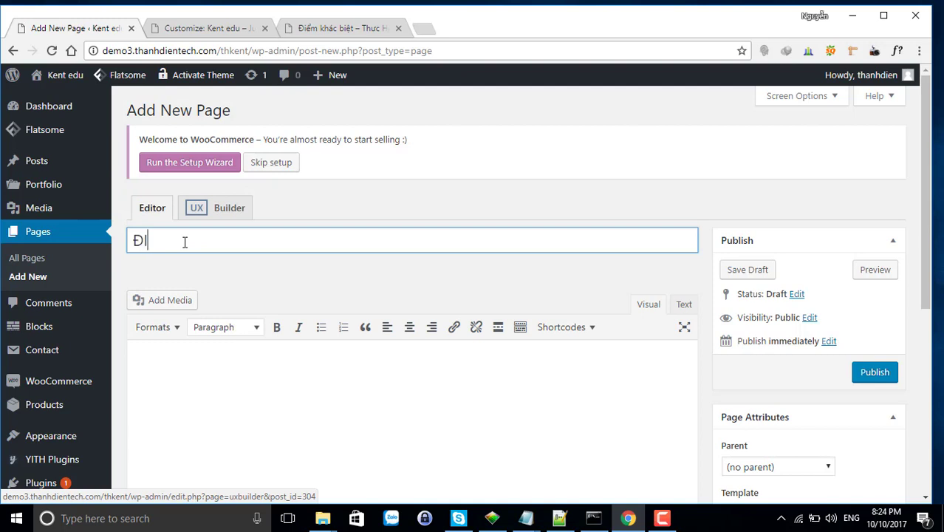
type("iemer khac")
left_click(202, 398)
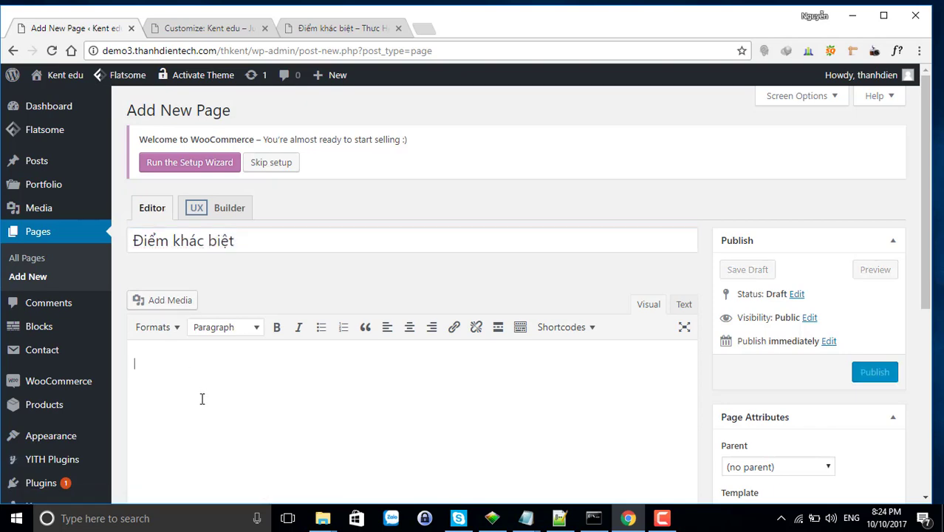
scroll(289, 251, "down", 3)
scroll(365, 241, "up", 2)
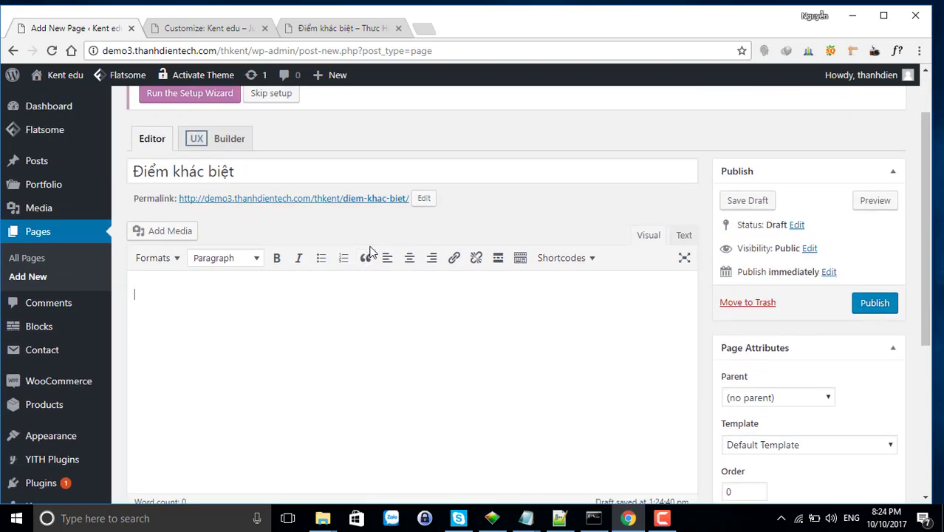
scroll(348, 312, "down", 1)
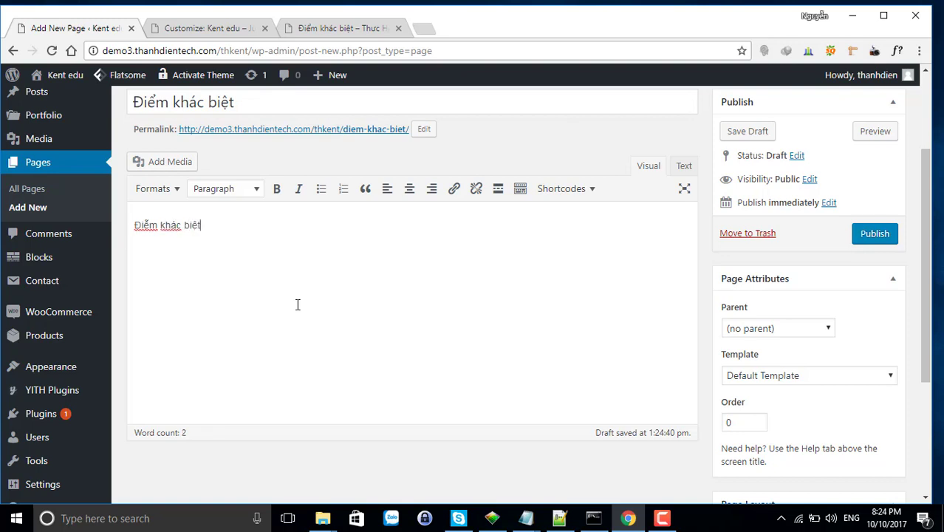
scroll(299, 304, "up", 2)
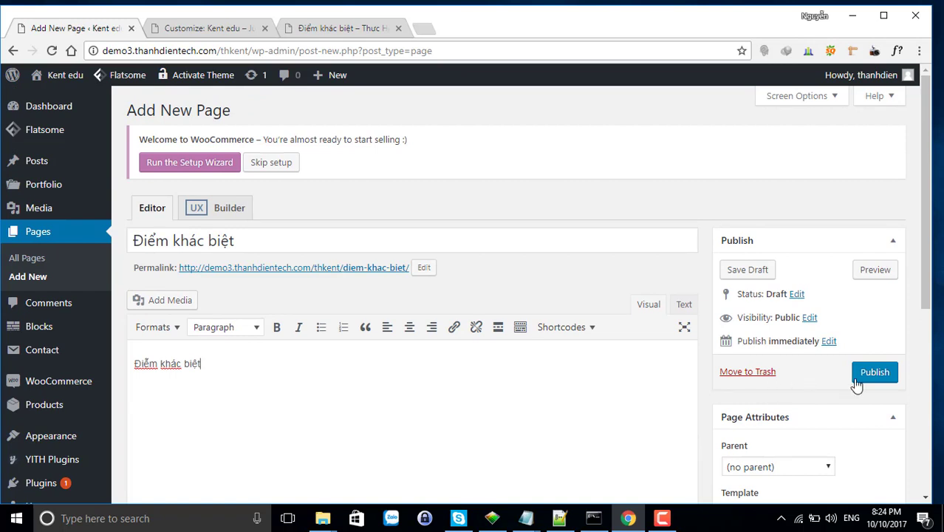
left_click(868, 377)
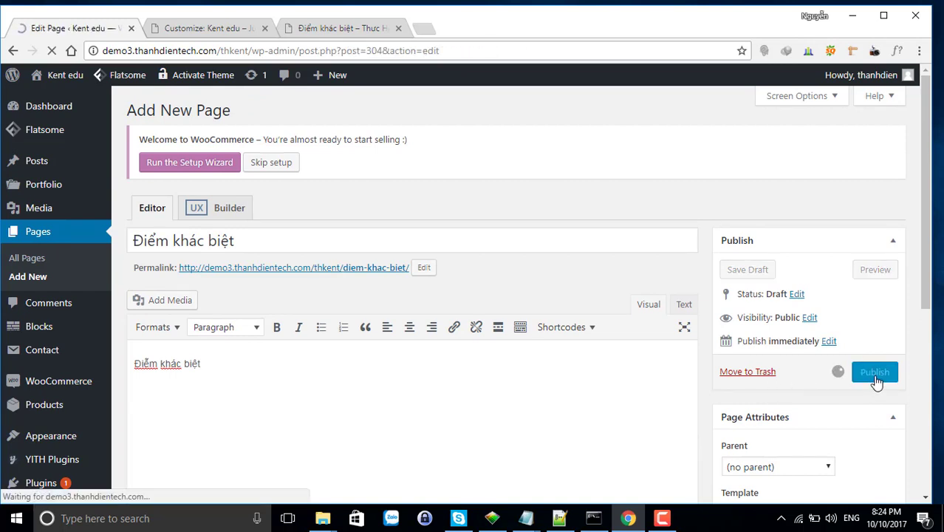
- Start another new page, using the "Đăng ký học miễn phí…" text copied from the demo site as both title and body
left_click(226, 112)
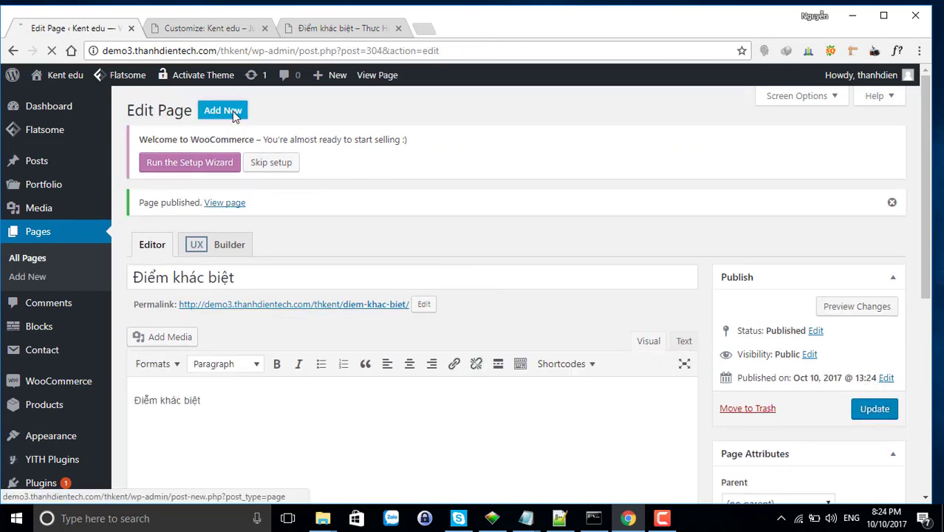
left_click(318, 30)
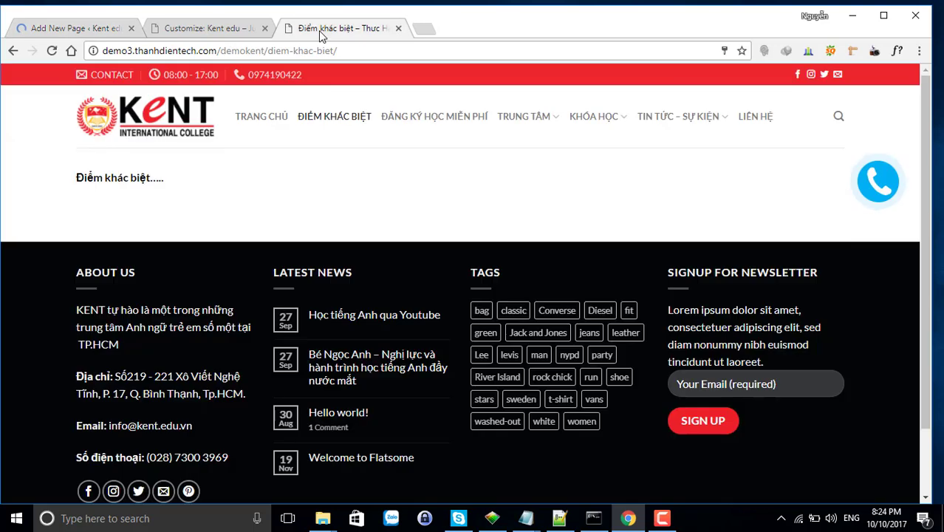
left_click(433, 123)
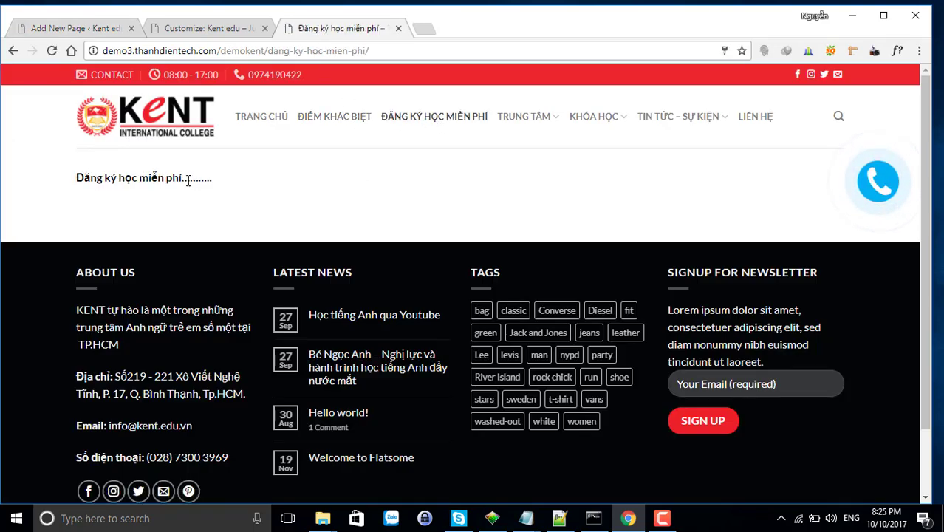
left_click_drag(189, 181, 77, 183)
key("ctrl+c")
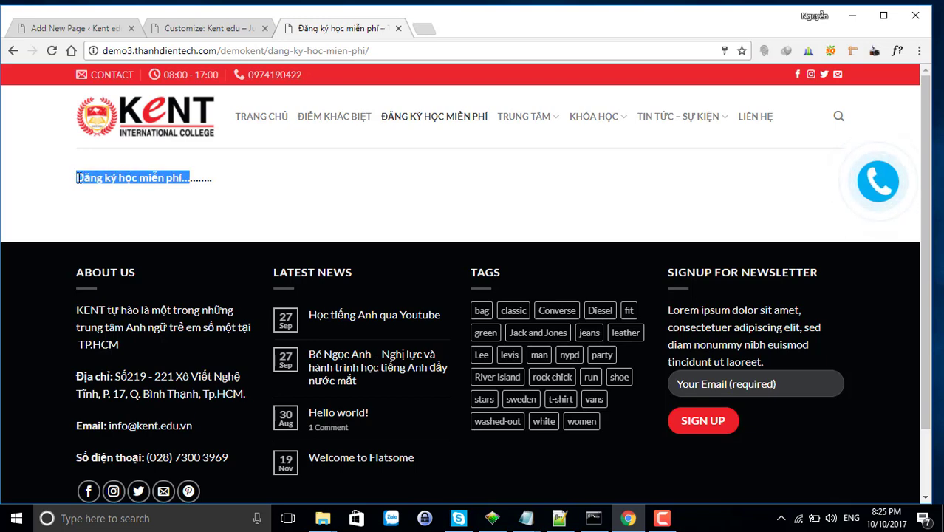
left_click(92, 28)
key("ctrl+v")
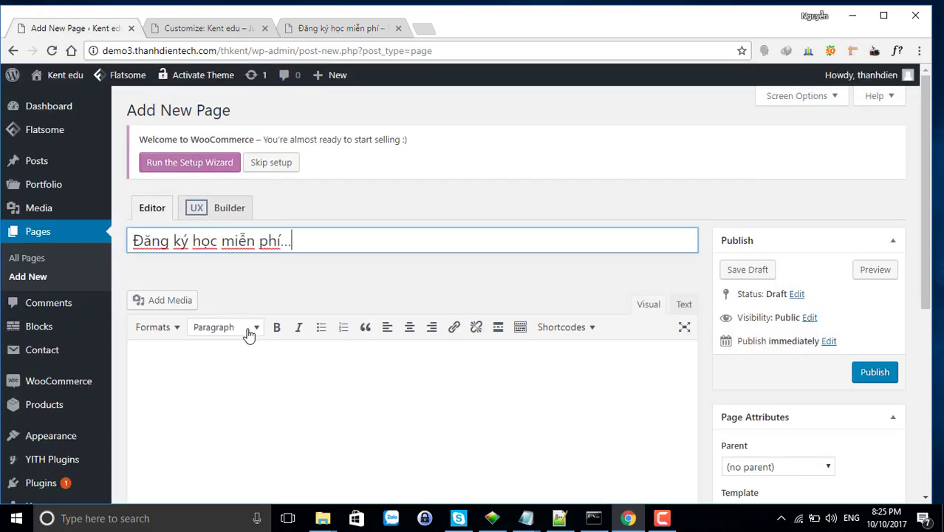
left_click(232, 380)
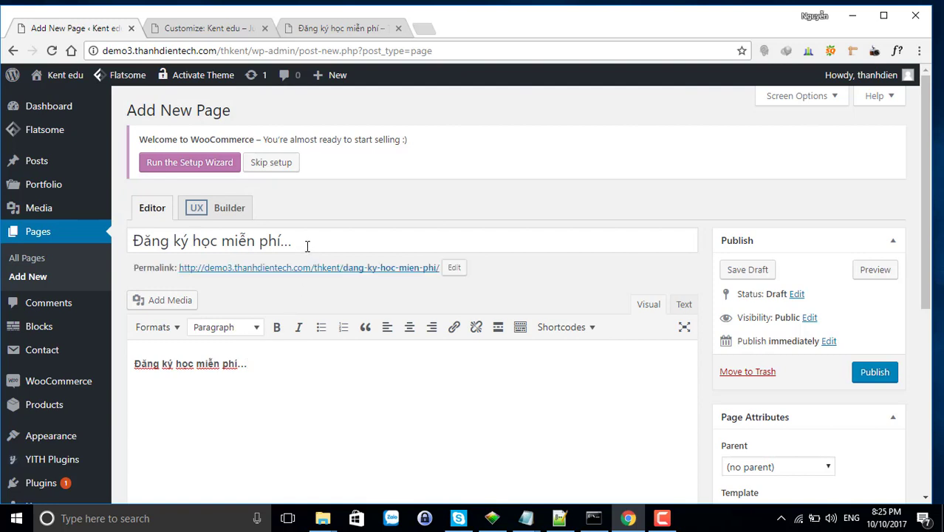
- Shorten the new page's title to "Đăng ký học miễn phí" by removing the trailing dots, and publish the page
left_click(282, 241)
key("shift+End")
key("BackSpace")
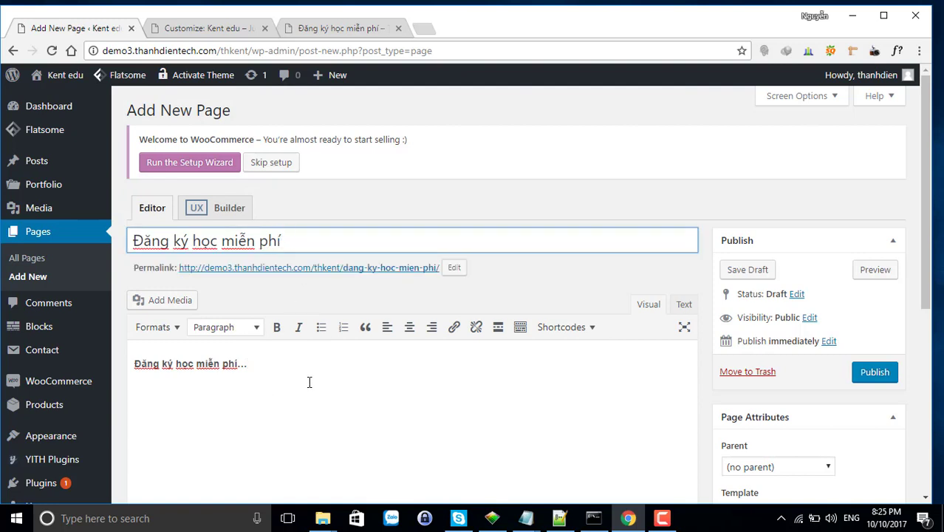
left_click(874, 374)
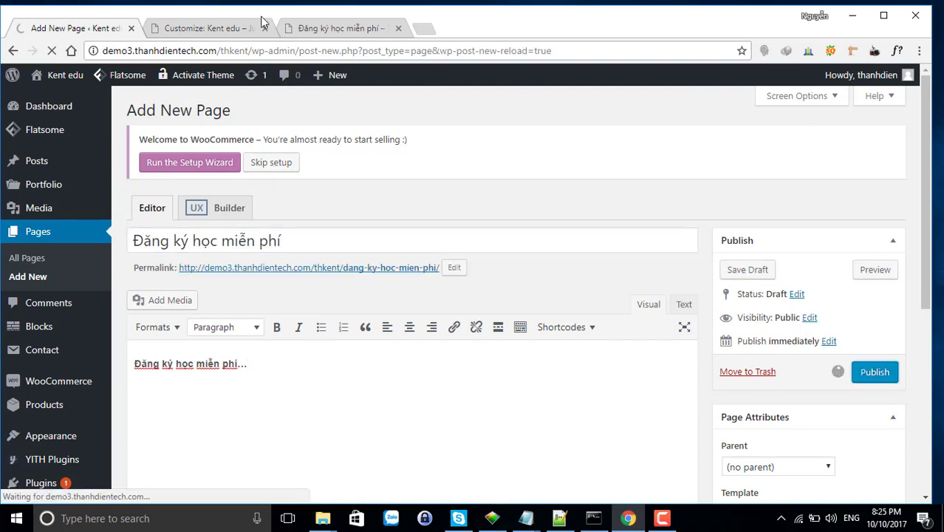
- Check the demo menu's submenus and review the post listing in its Tin Tức category archive
left_click(318, 29)
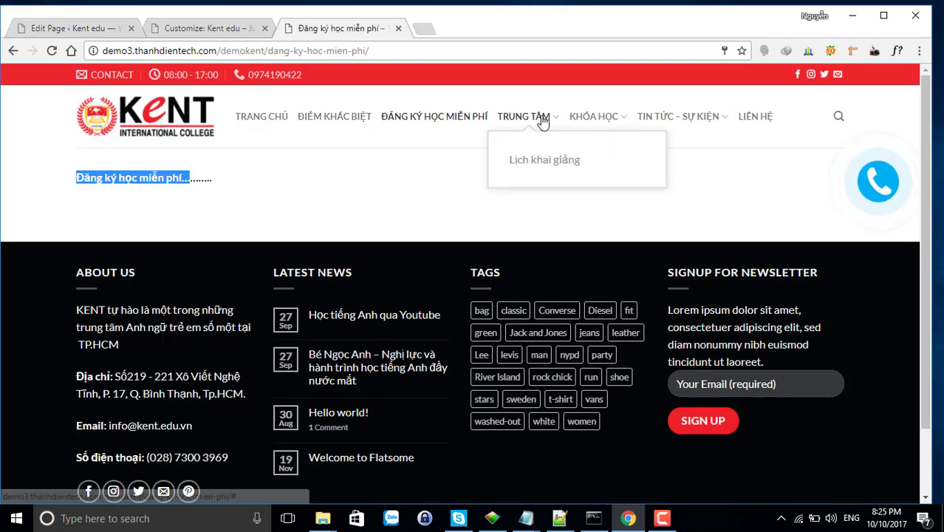
mouse_move(670, 126)
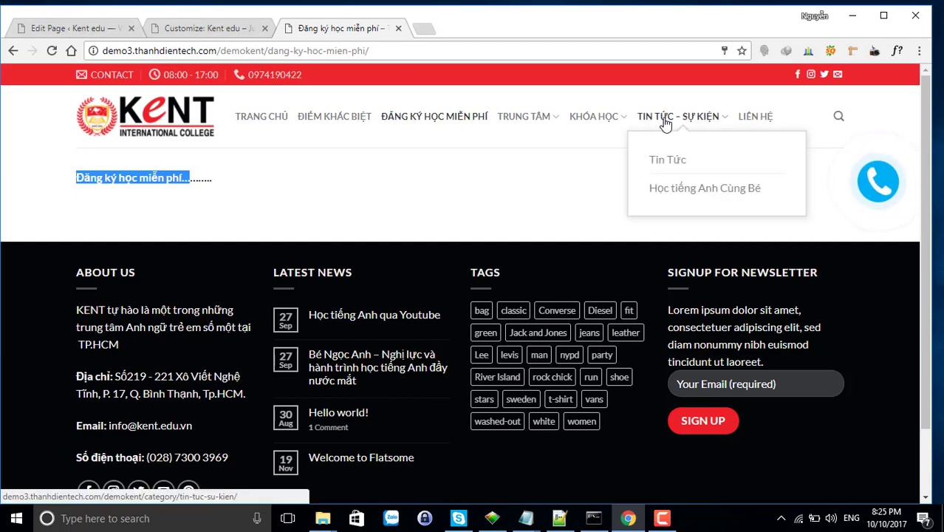
left_click(668, 161)
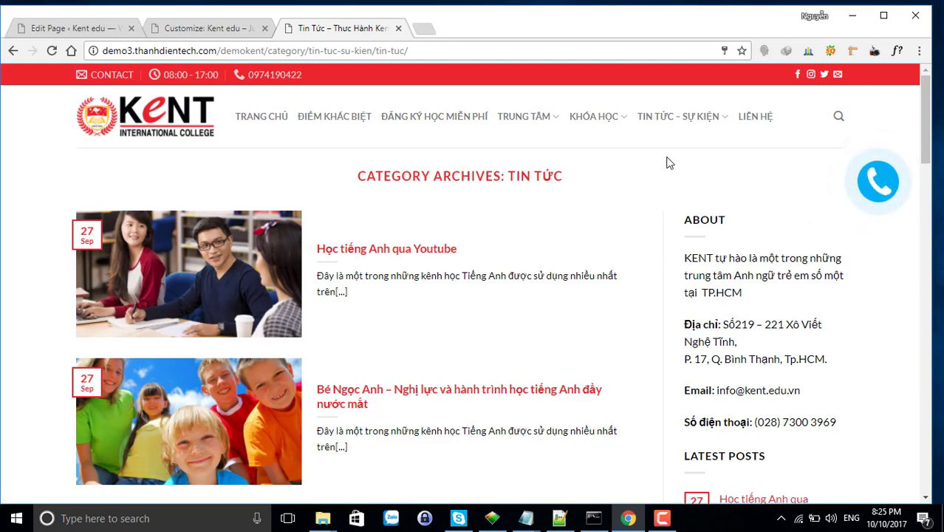
scroll(256, 332, "down", 4)
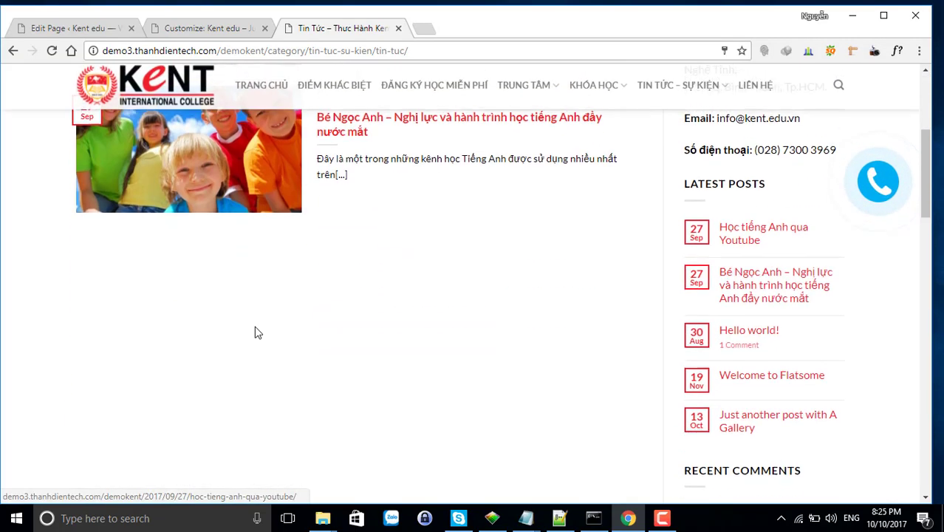
scroll(257, 333, "up", 4)
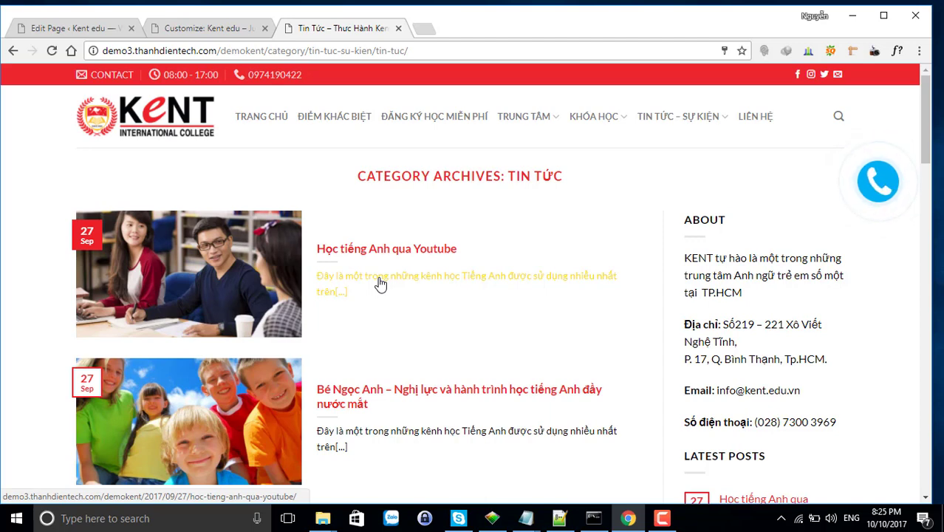
- Add a post category named "Tin tức" with no parent category on the Kent edu site
left_click(66, 28)
mouse_move(35, 163)
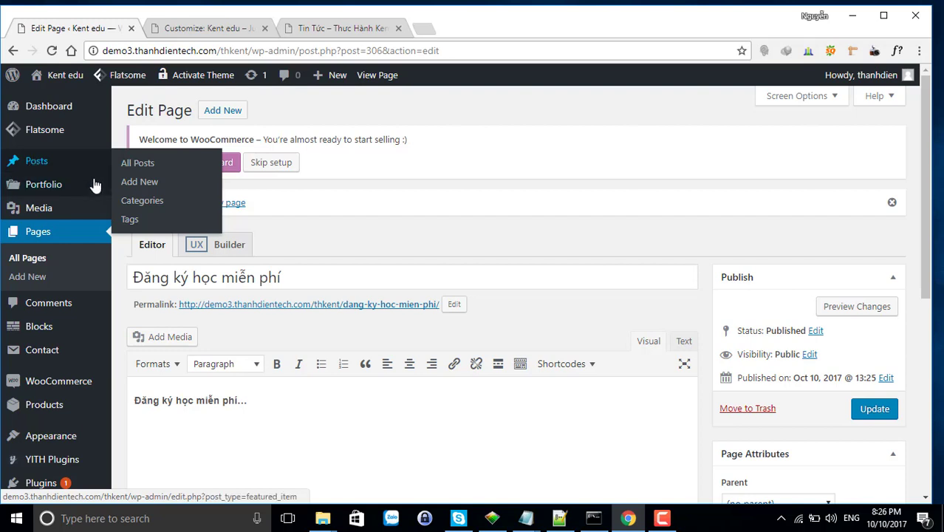
left_click(141, 206)
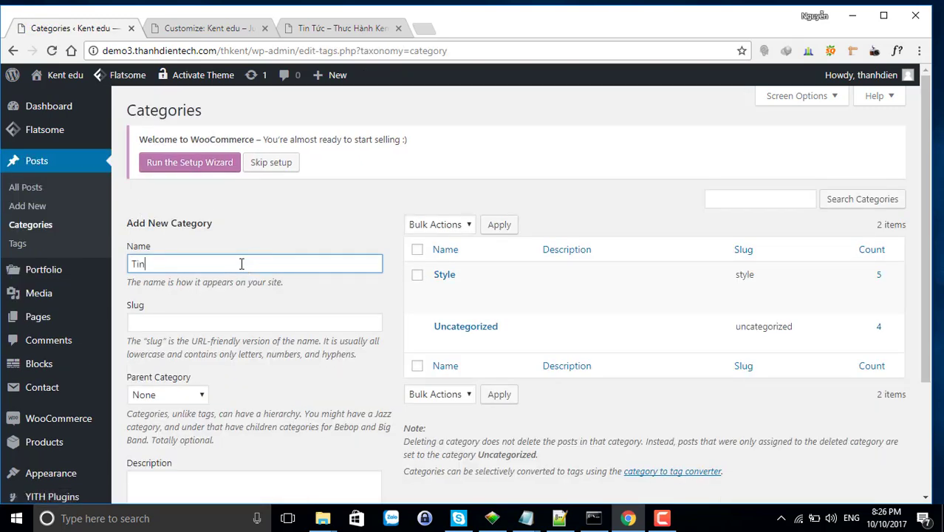
type("Tin tưc")
scroll(194, 310, "down", 2)
left_click(189, 432)
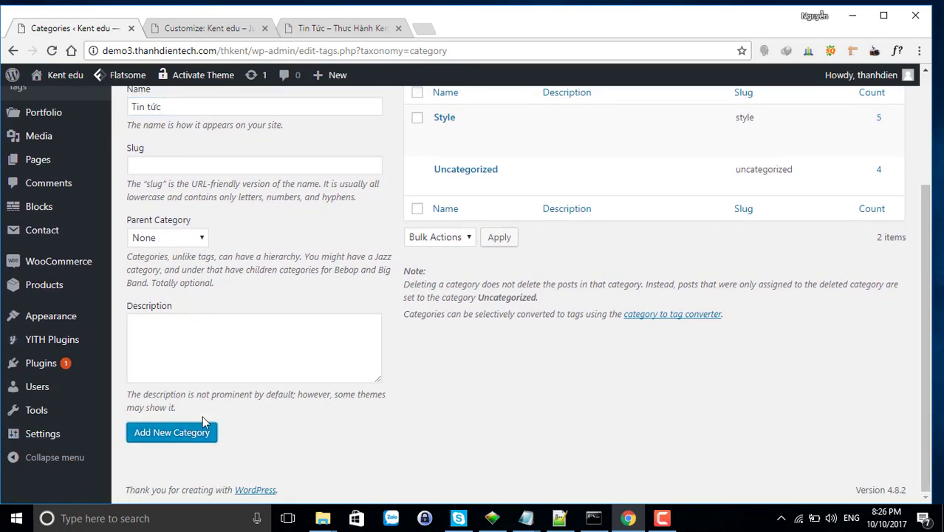
- Add a post category named "Học tiếng anh cùng bé" with no parent, following the demo menu's submenu item
left_click(365, 28)
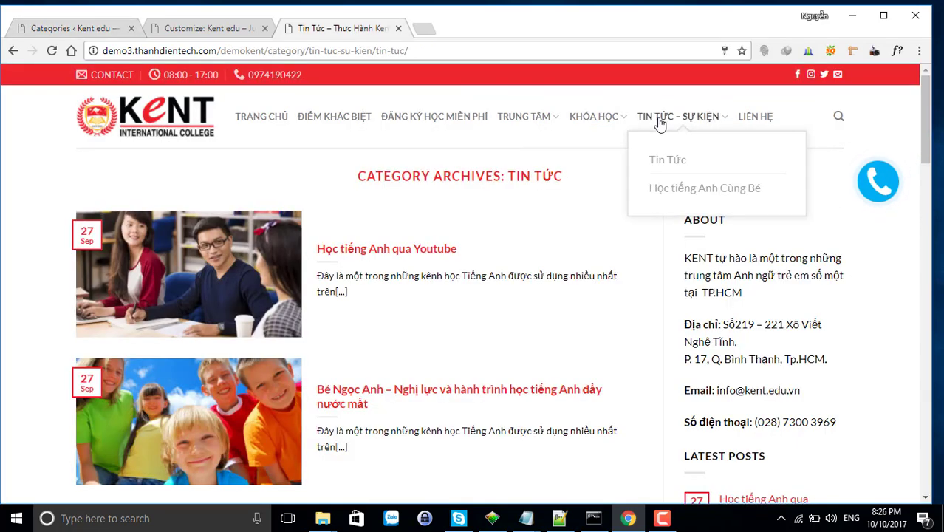
left_click(67, 28)
scroll(170, 276, "up", 2)
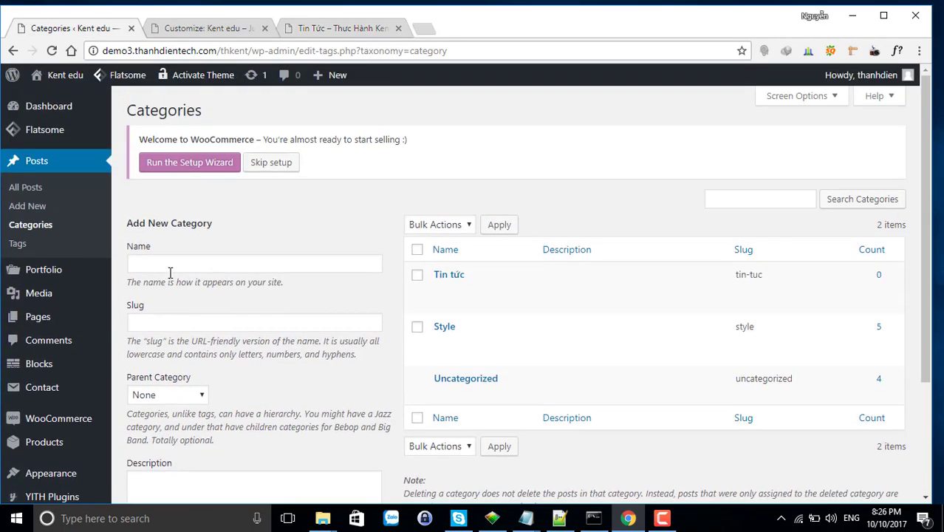
left_click(170, 266)
type("Hoc tie")
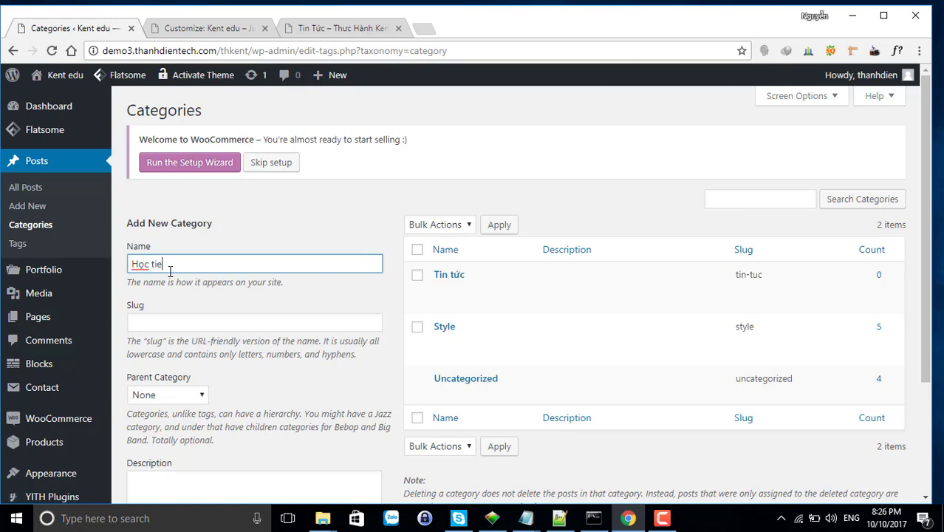
type("ng anh cùng ")
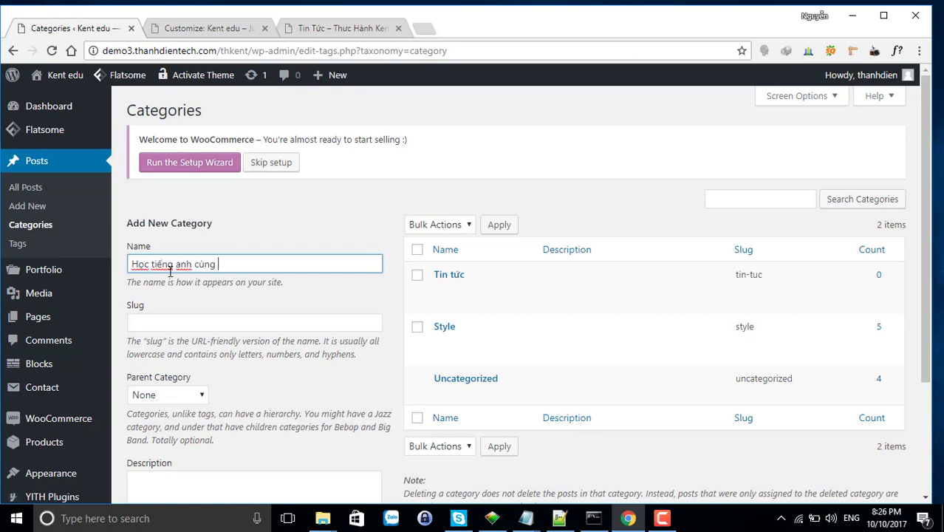
type("bé")
scroll(244, 369, "down", 2)
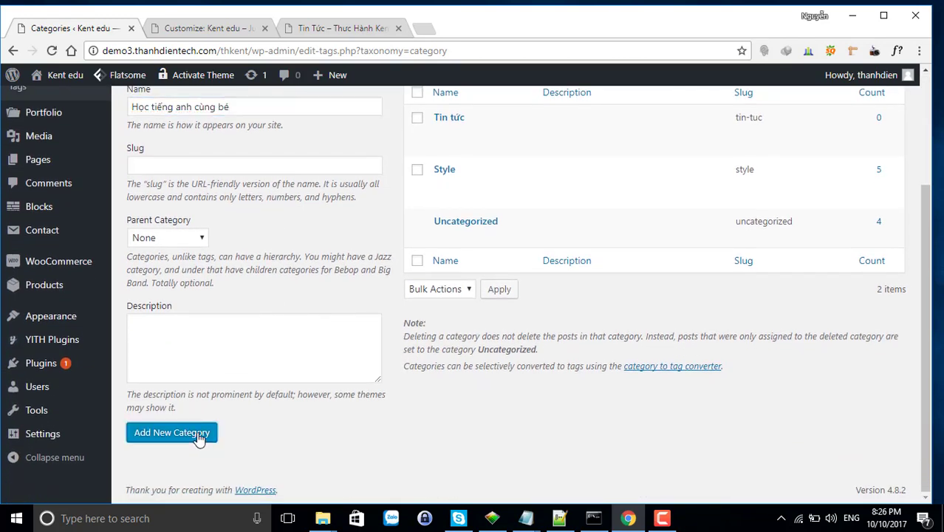
left_click(198, 434)
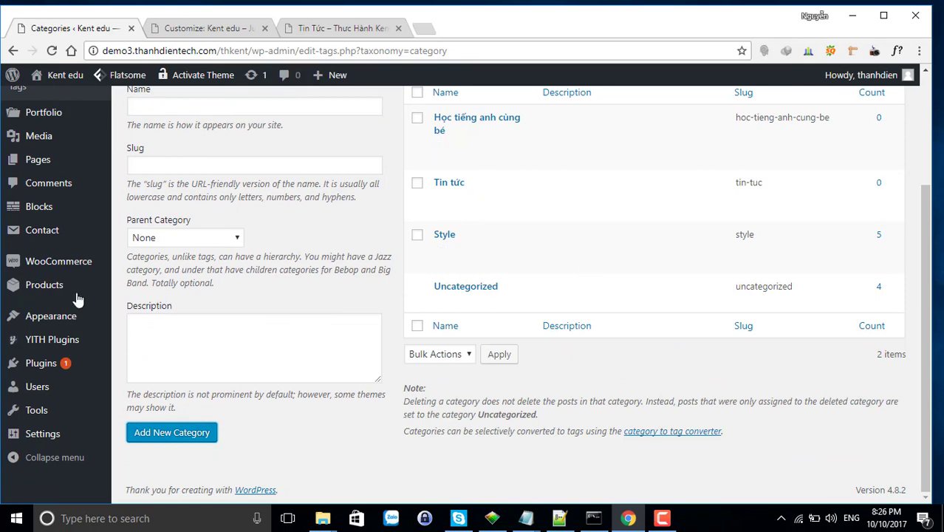
- Create a new navigation menu named "main-menu2" on the Kent edu site
mouse_move(24, 316)
left_click(142, 375)
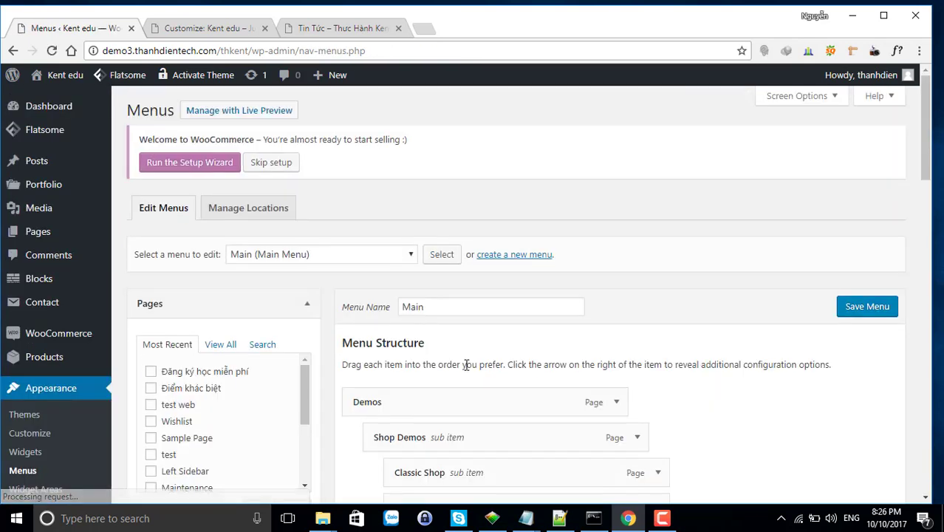
scroll(445, 309, "down", 2)
scroll(444, 308, "up", 2)
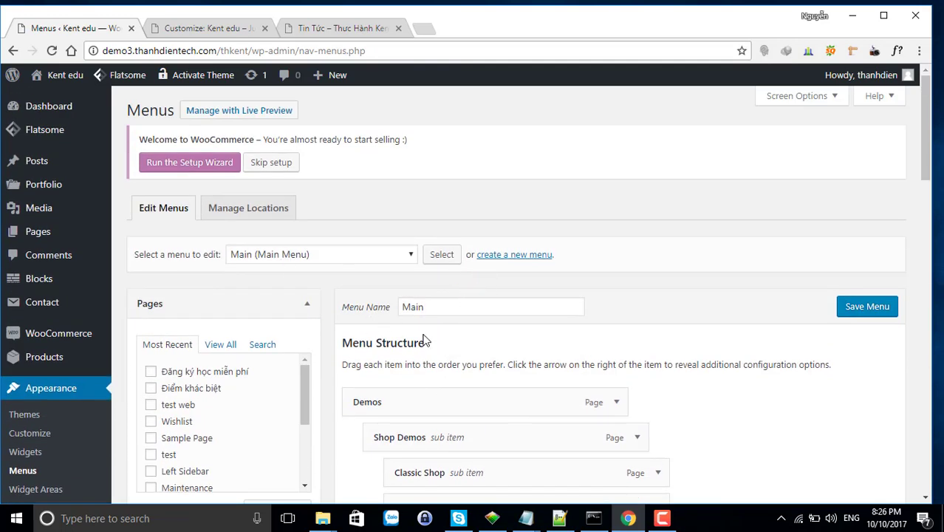
left_click(509, 260)
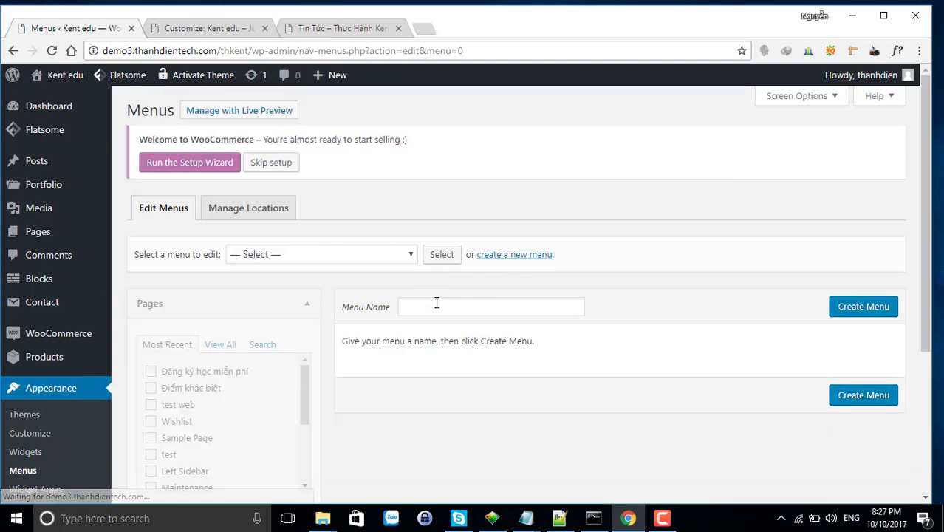
left_click(413, 310)
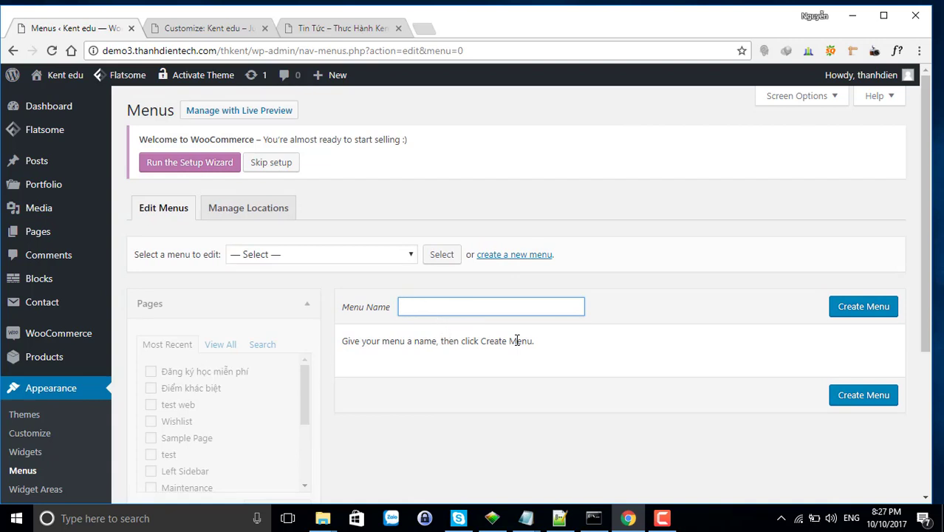
type("main")
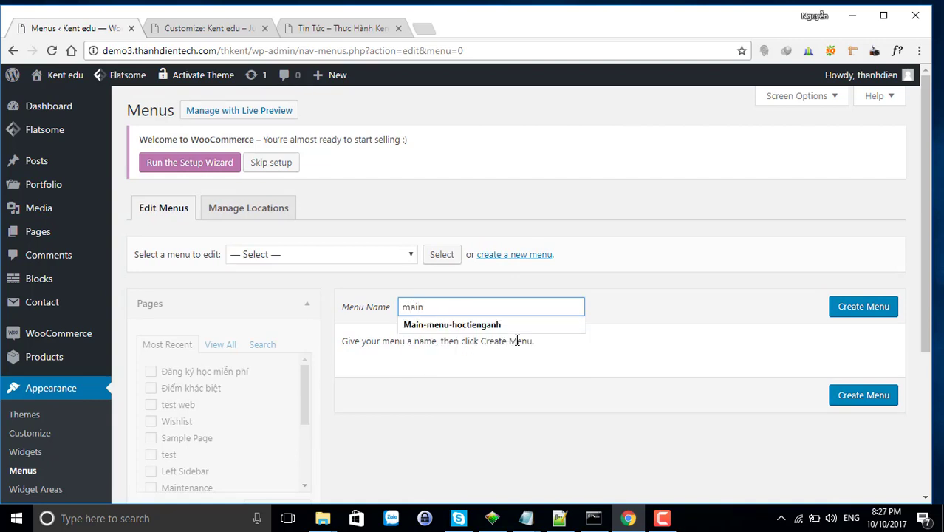
type("menu2")
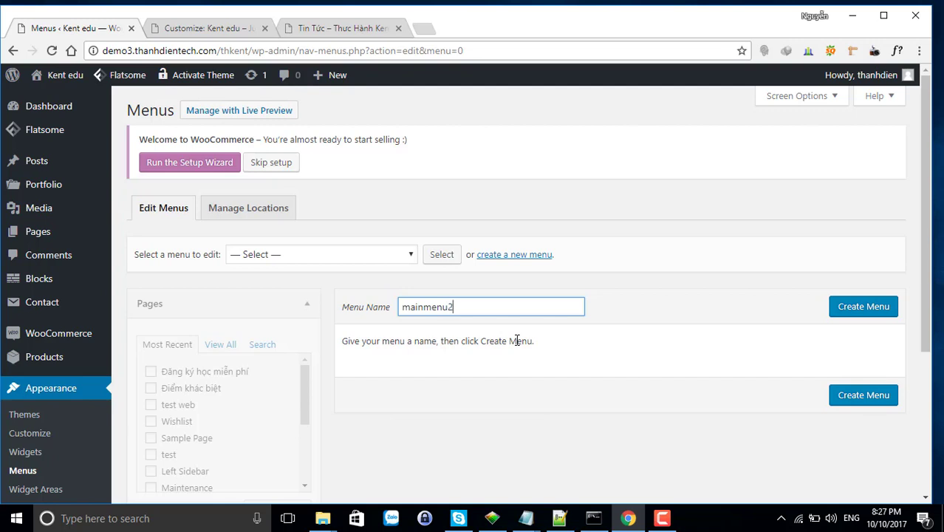
left_click(424, 307)
type("-")
left_click(849, 312)
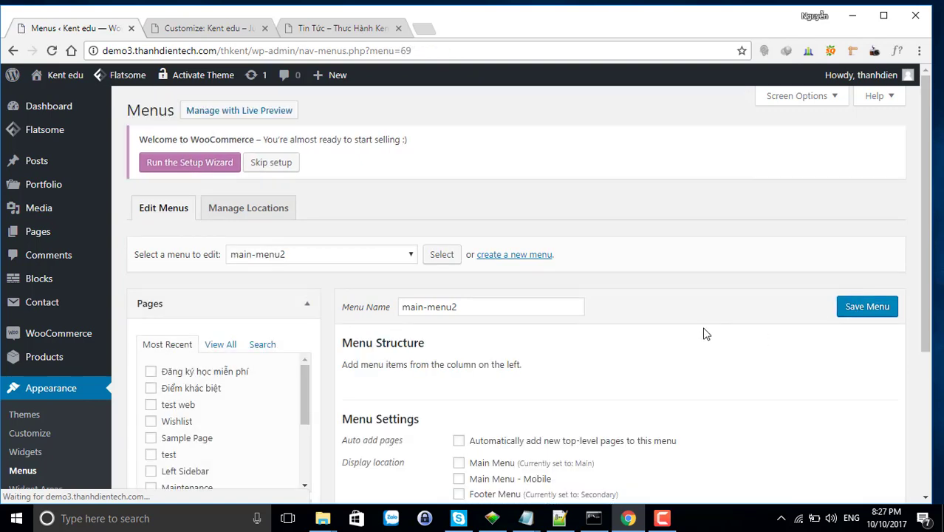
- Assign main-menu2 to the Main Menu display location and save the menu
scroll(704, 331, "down", 3)
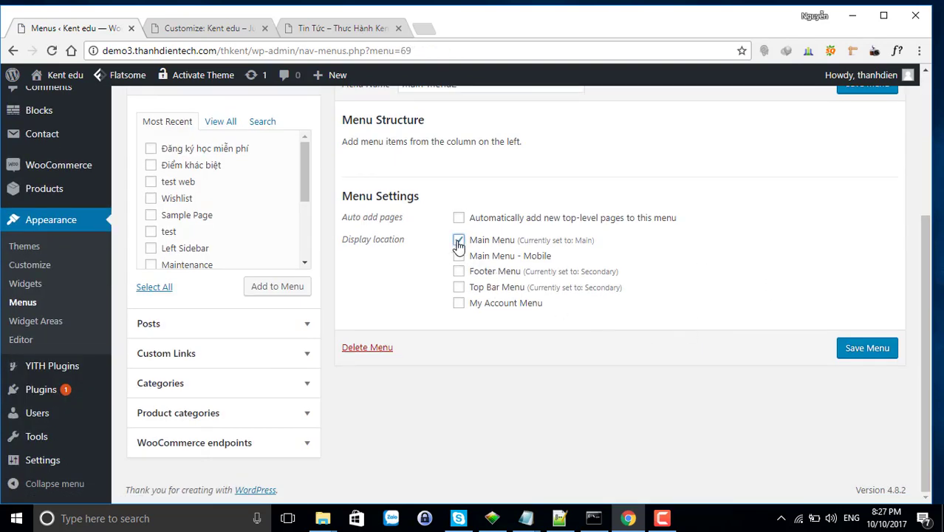
left_click(875, 352)
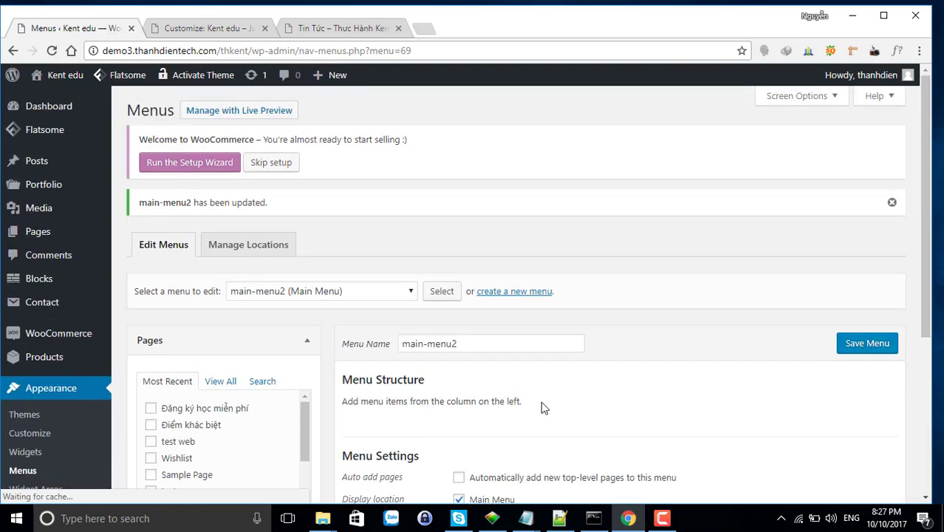
- Add the pages "Đăng ký học miễn phí" and "Điểm khác biệt" to main-menu2
scroll(541, 407, "down", 5)
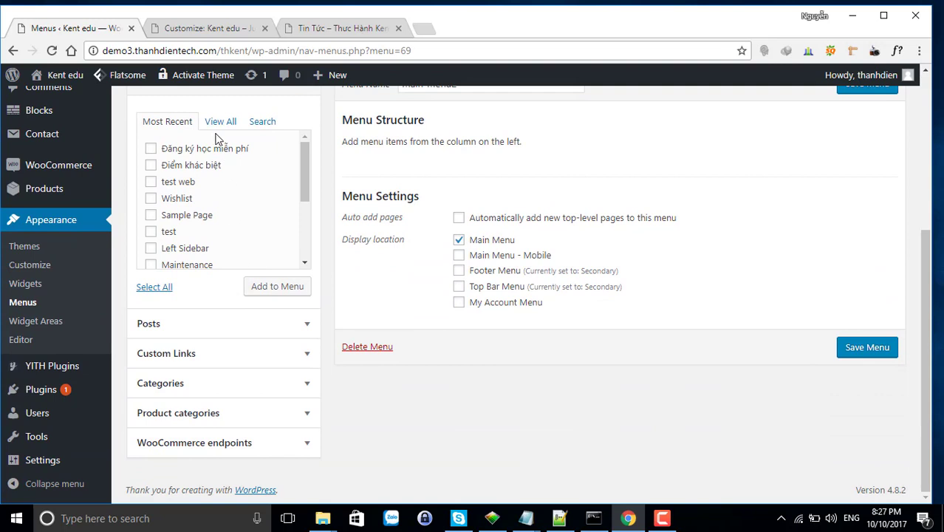
scroll(202, 180, "up", 1)
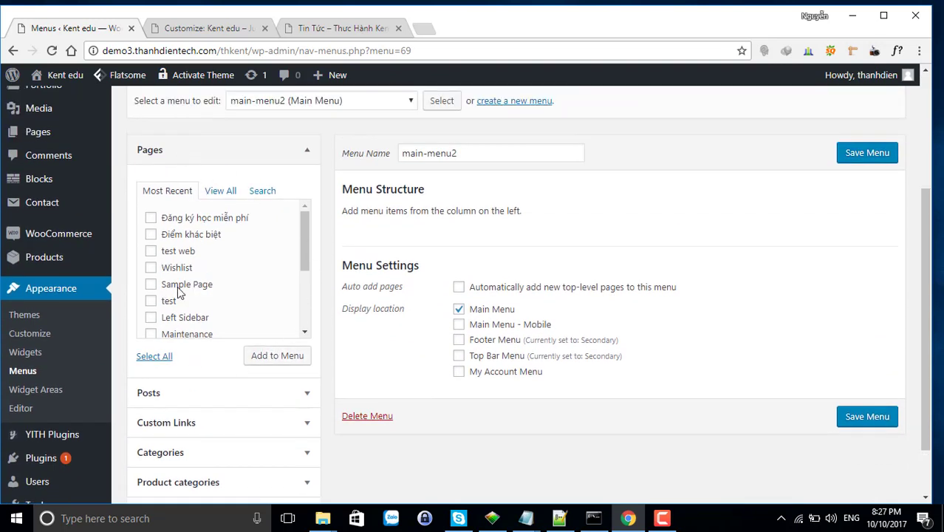
left_click(216, 195)
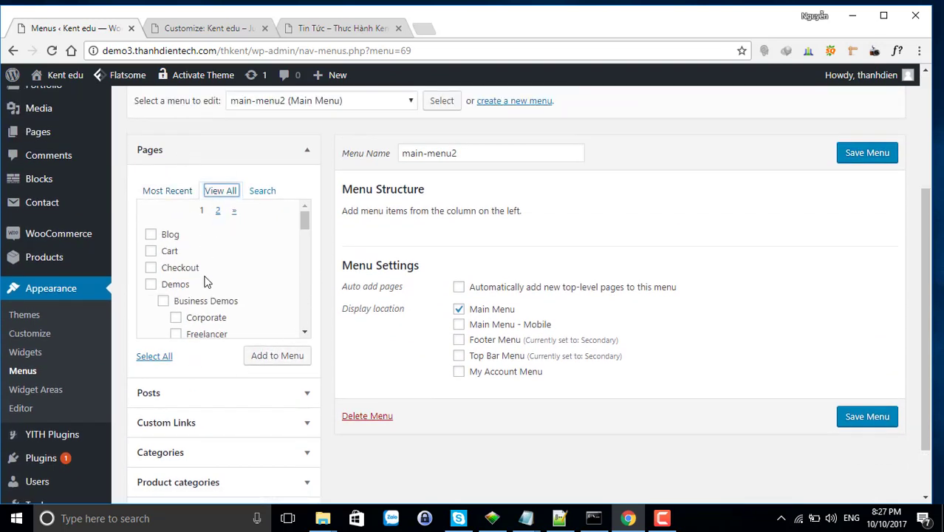
scroll(205, 279, "down", 5)
scroll(207, 281, "down", 3)
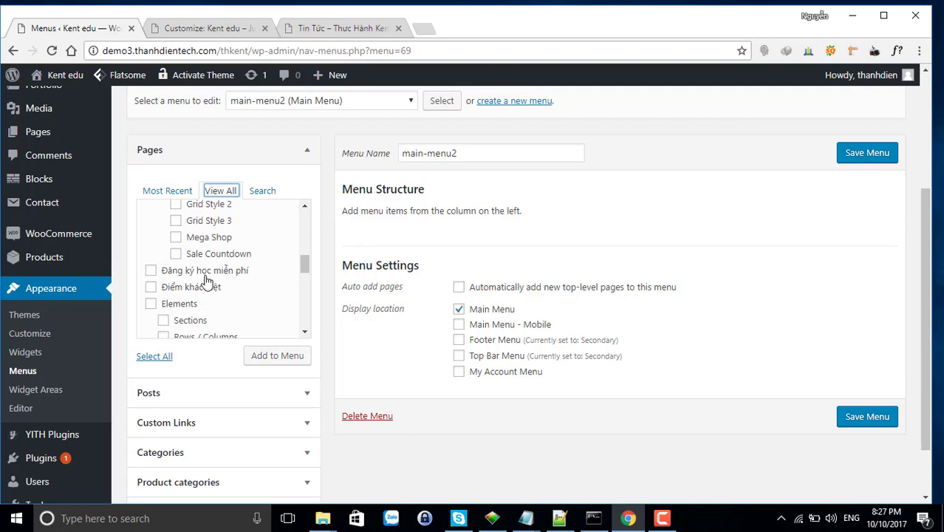
left_click(150, 287)
left_click(151, 270)
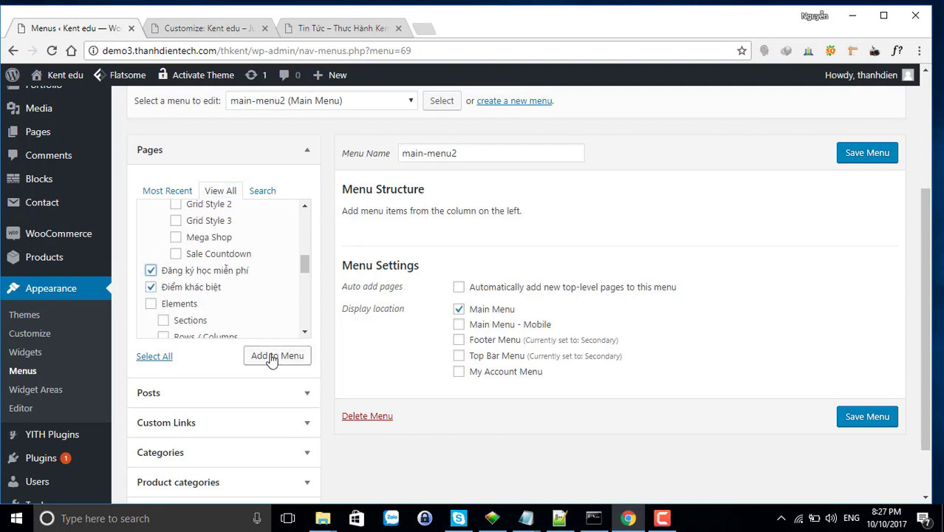
left_click(271, 356)
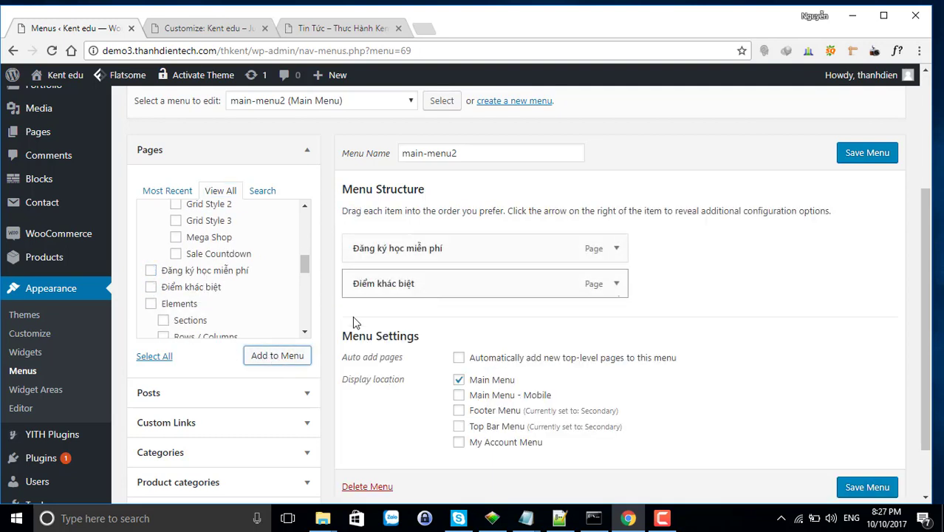
- Add the post categories "Học tiếng anh cùng bé" and "Tin tức" to main-menu2
scroll(270, 323, "down", 2)
scroll(271, 323, "down", 2)
scroll(624, 331, "down", 2)
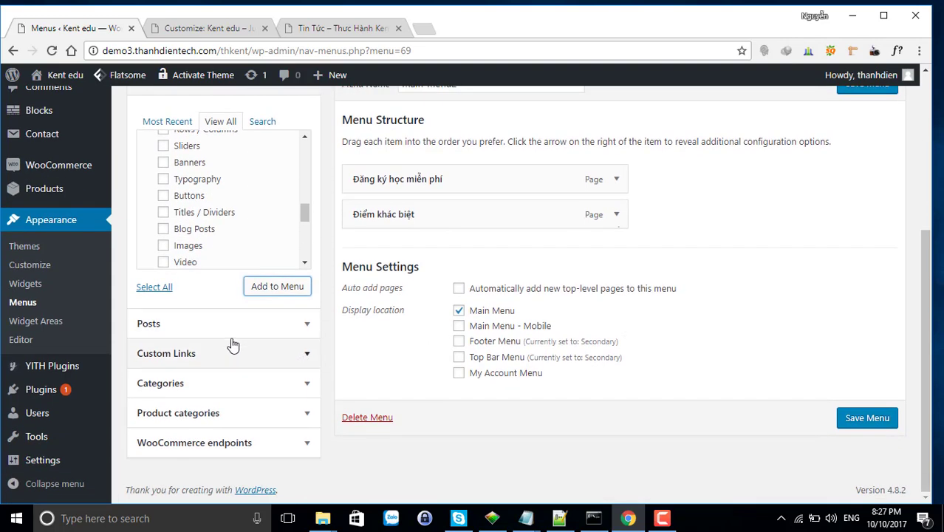
left_click(205, 393)
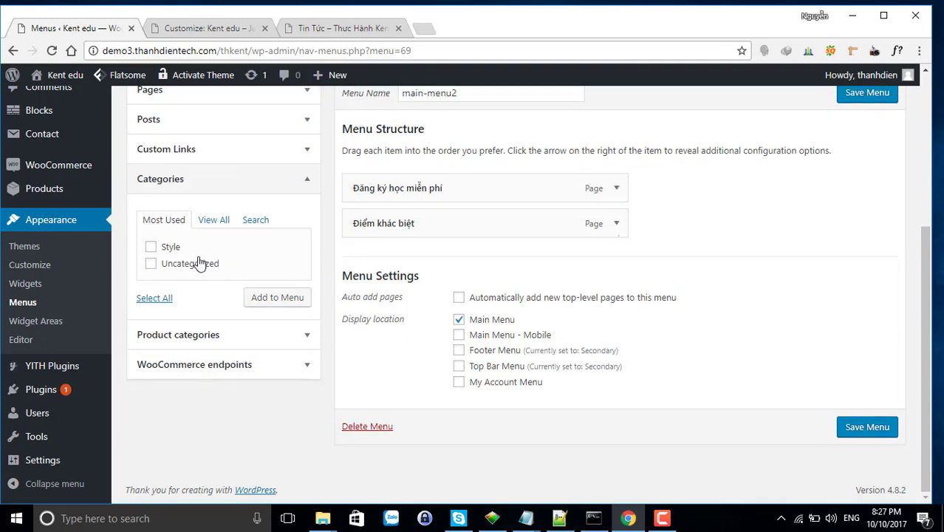
left_click(215, 221)
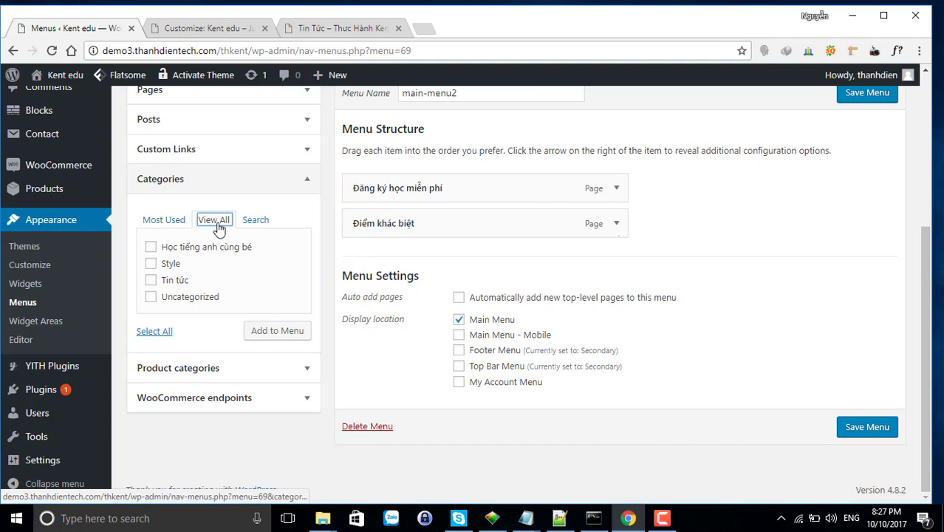
left_click(151, 248)
left_click(156, 283)
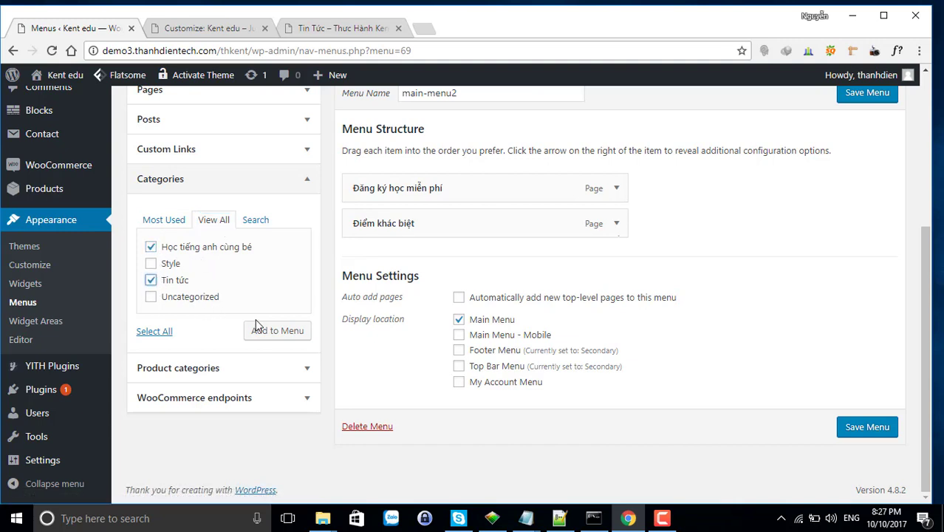
left_click(261, 333)
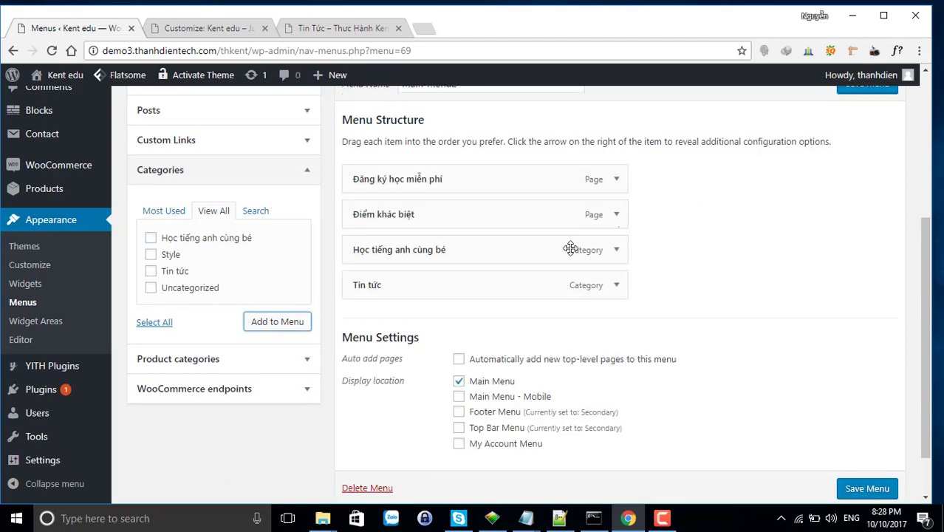
- Examine the demo site's "Tin tức – Sự kiện" menu item and the category archives of it and its two sub-items
left_click(352, 34)
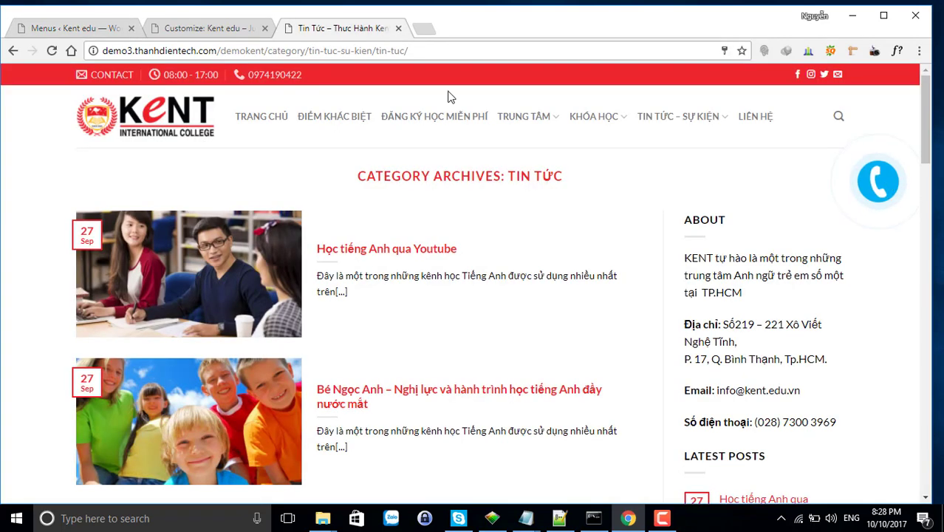
left_click(665, 120)
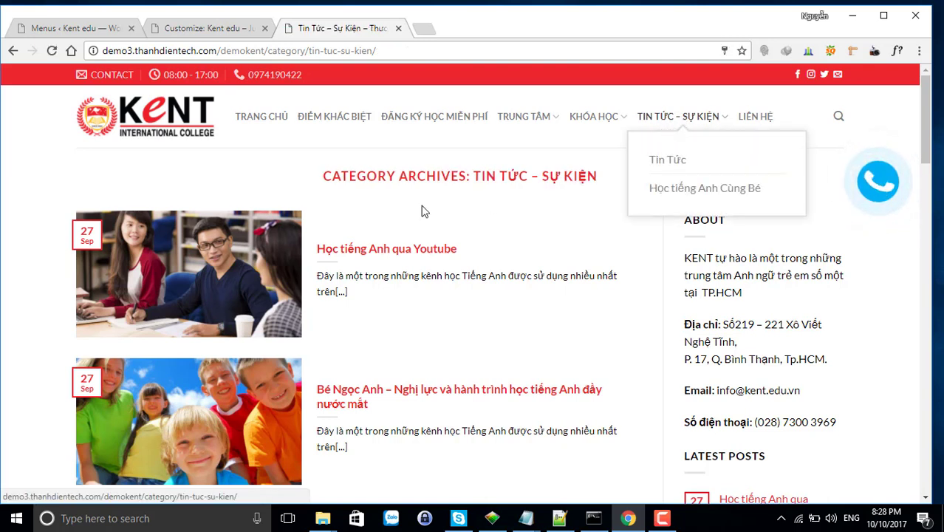
scroll(422, 208, "down", 5)
scroll(602, 191, "up", 5)
scroll(603, 191, "up", 1)
mouse_move(657, 124)
left_click(661, 161)
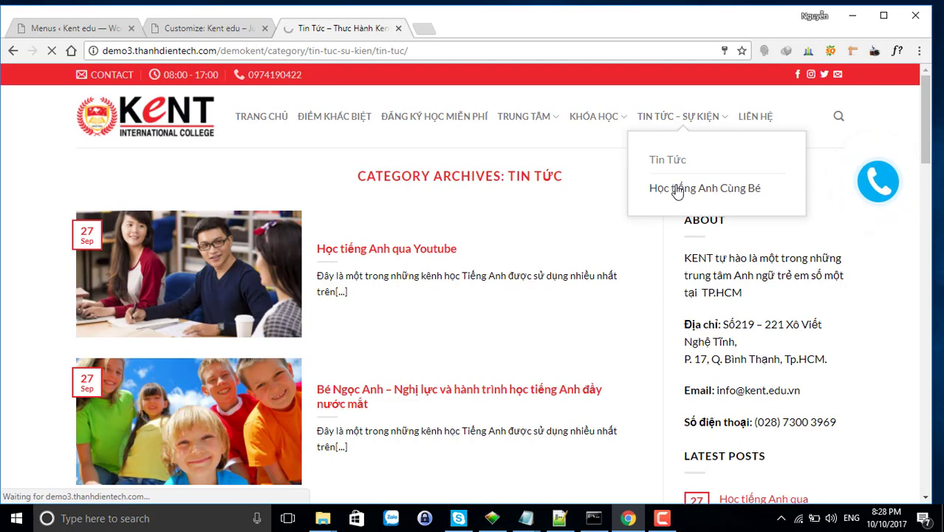
left_click(675, 187)
mouse_move(658, 127)
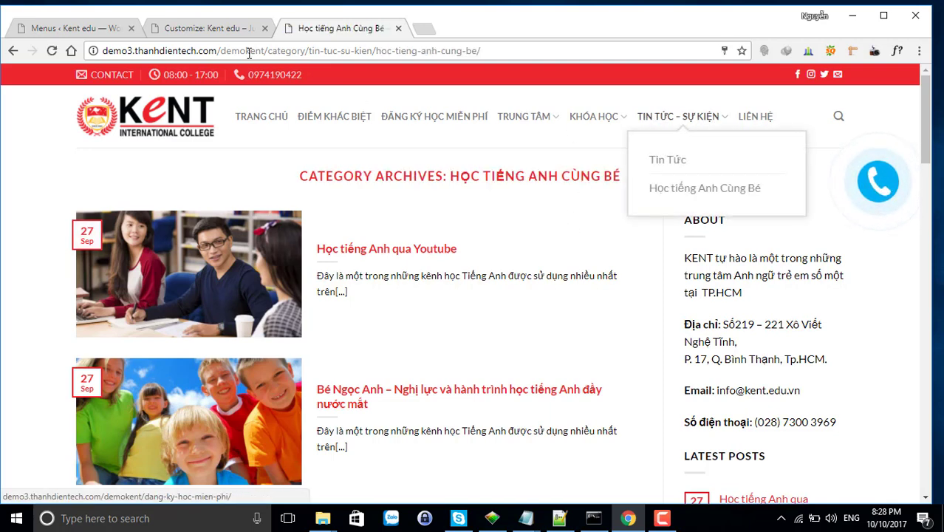
left_click(218, 28)
left_click(74, 28)
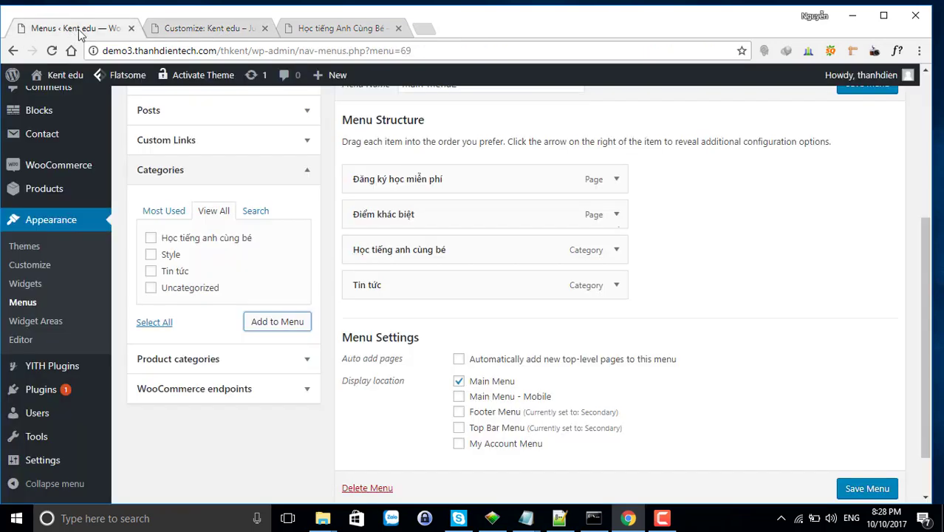
left_click(329, 30)
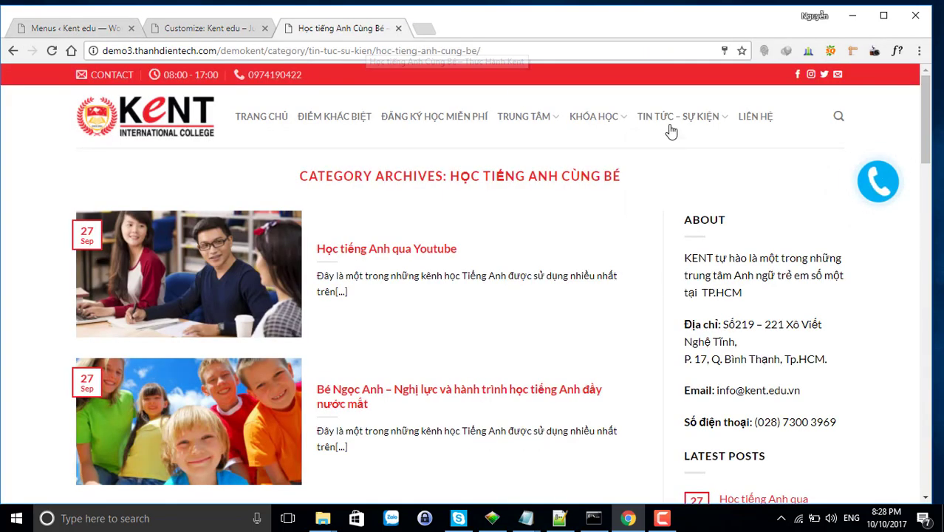
mouse_move(672, 122)
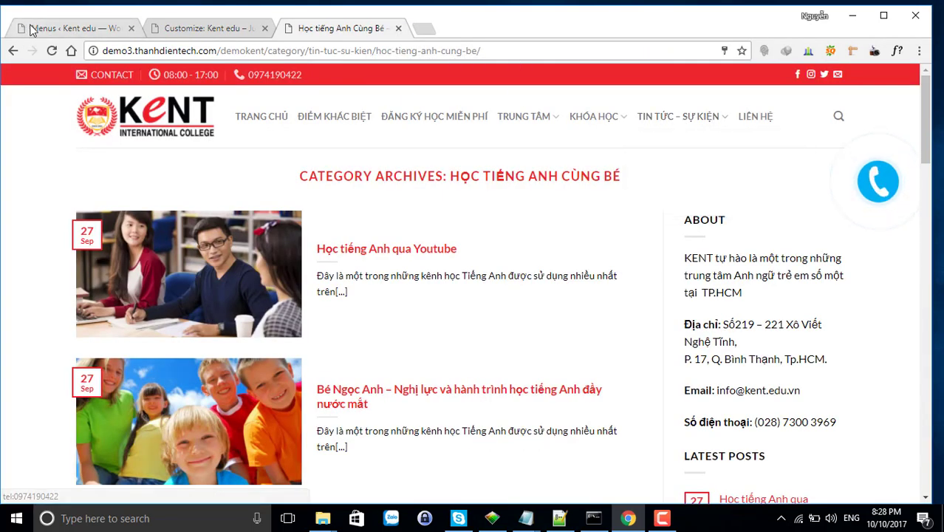
- Return to the menu editor and save main-menu2 with its added pages and categories
left_click(38, 30)
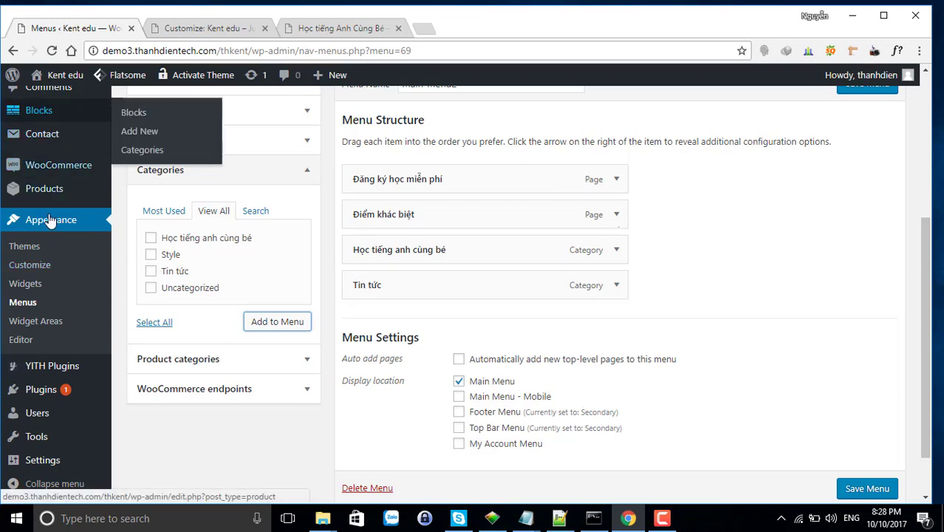
scroll(50, 220, "up", 3)
mouse_move(37, 161)
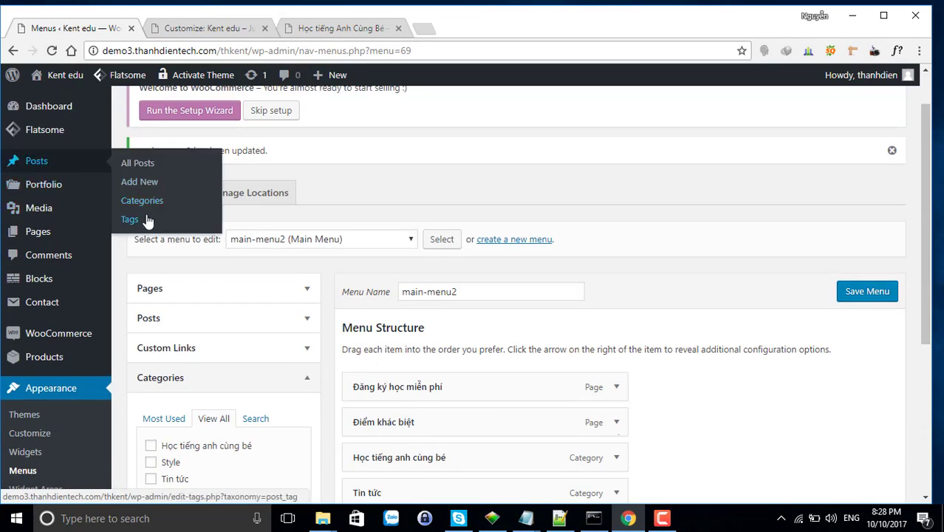
left_click(144, 204)
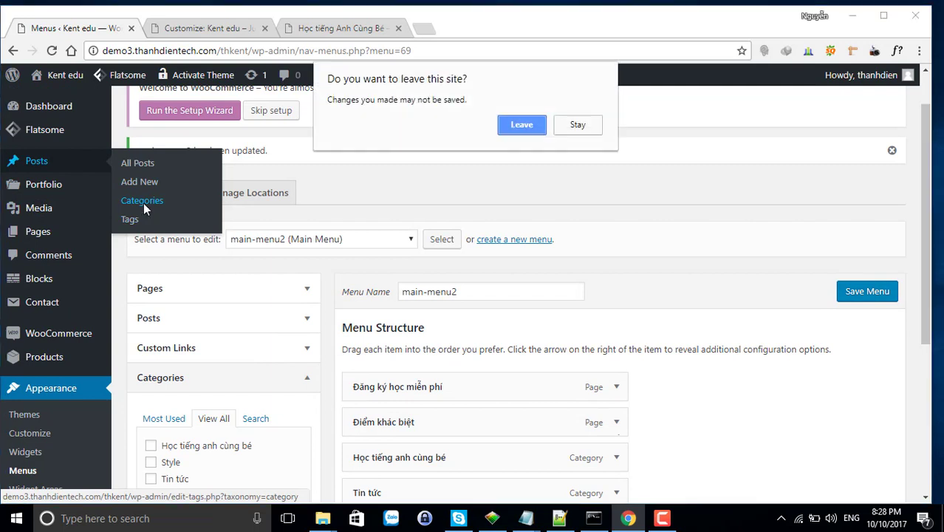
left_click(578, 126)
left_click(863, 290)
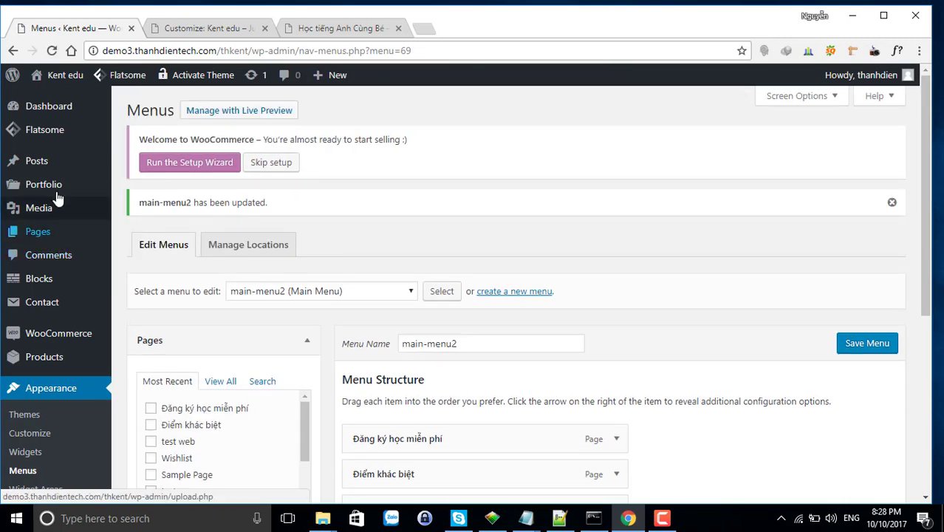
- Create a top-level post category named "Tin tức sự kiện"
mouse_move(19, 169)
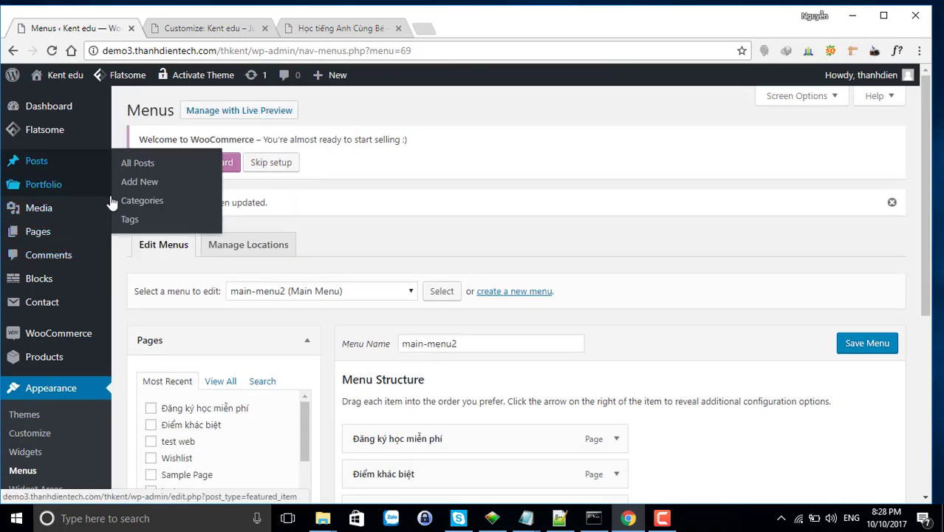
left_click(139, 201)
scroll(439, 343, "down", 1)
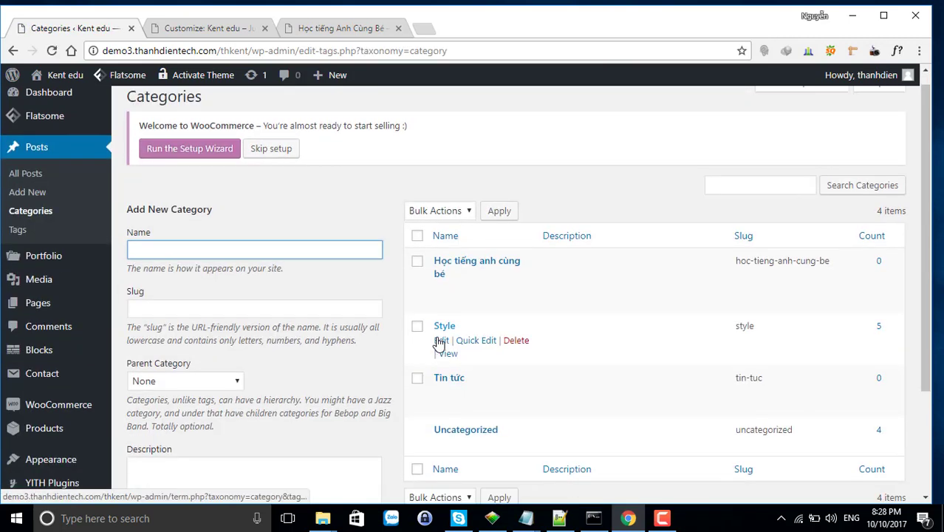
scroll(438, 344, "down", 3)
scroll(364, 316, "up", 4)
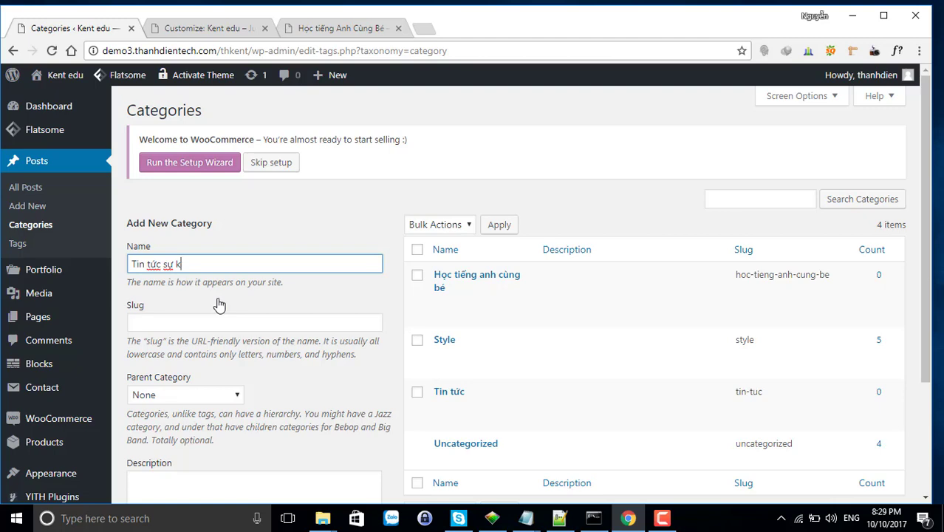
scroll(219, 305, "down", 2)
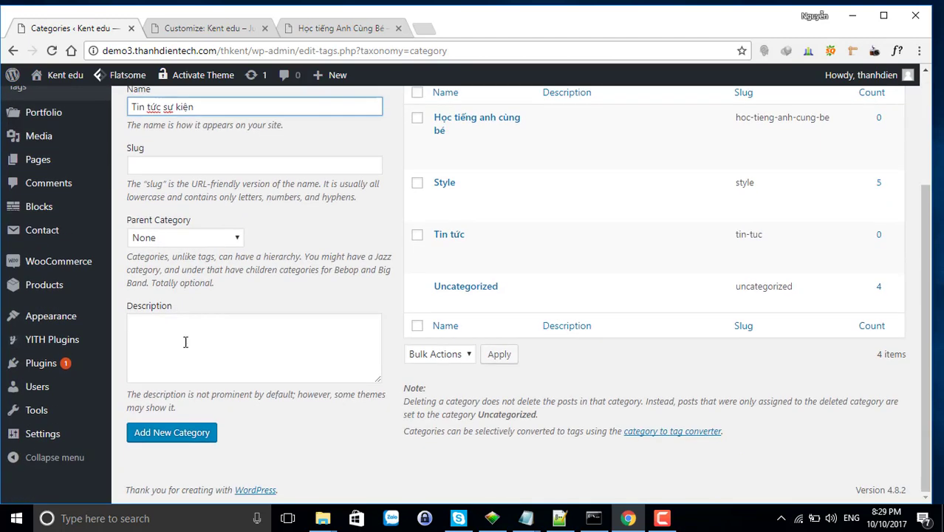
left_click(176, 437)
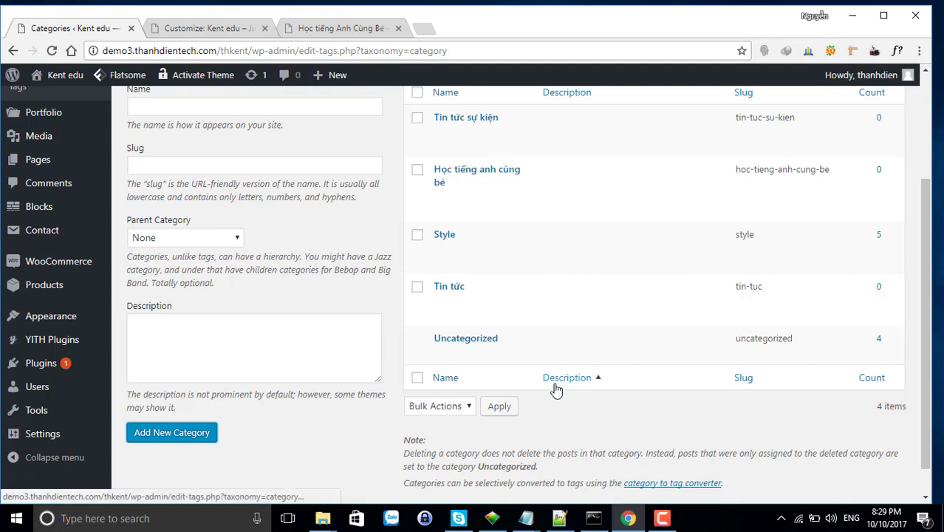
- Set "Tin tức sự kiện" as the parent of the category "Học tiếng anh cùng bé" and update it
scroll(515, 360, "up", 1)
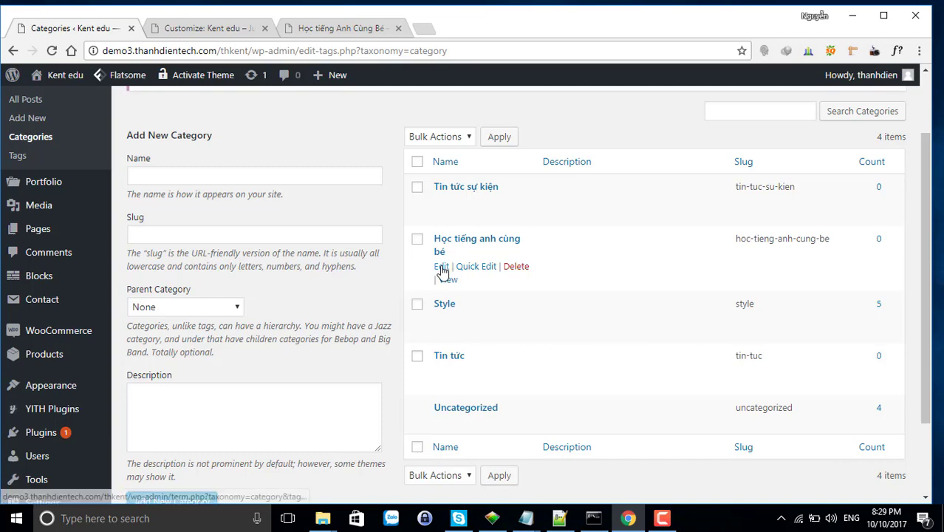
left_click(442, 269)
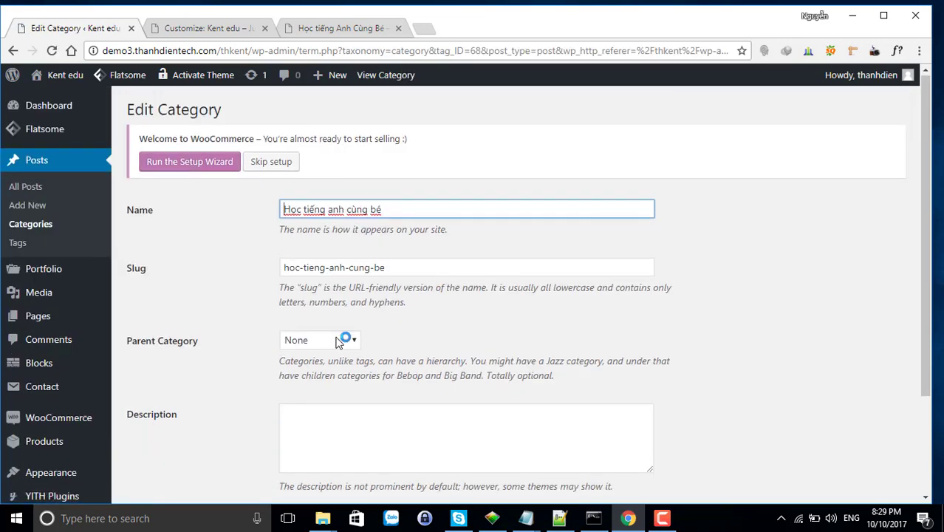
scroll(336, 342, "down", 1)
left_click(329, 271)
left_click(322, 335)
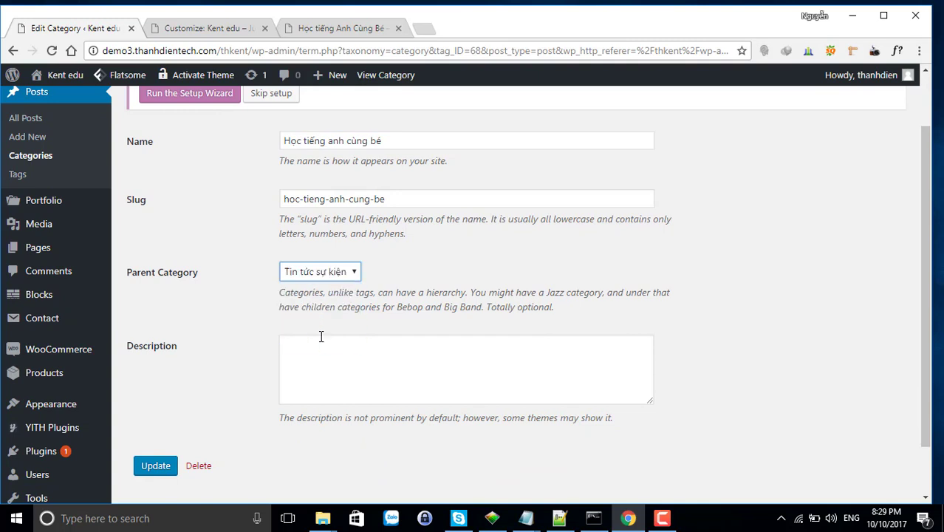
left_click(156, 463)
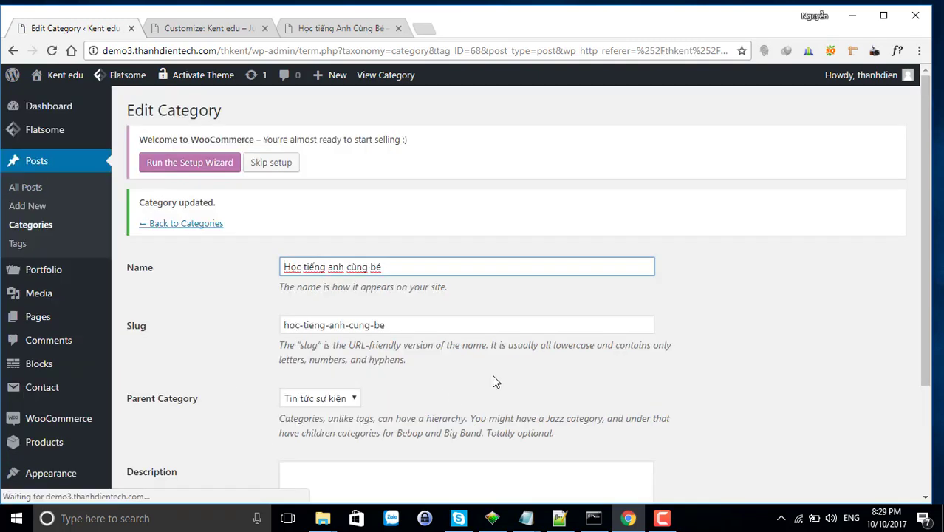
scroll(496, 380, "down", 2)
scroll(181, 313, "up", 2)
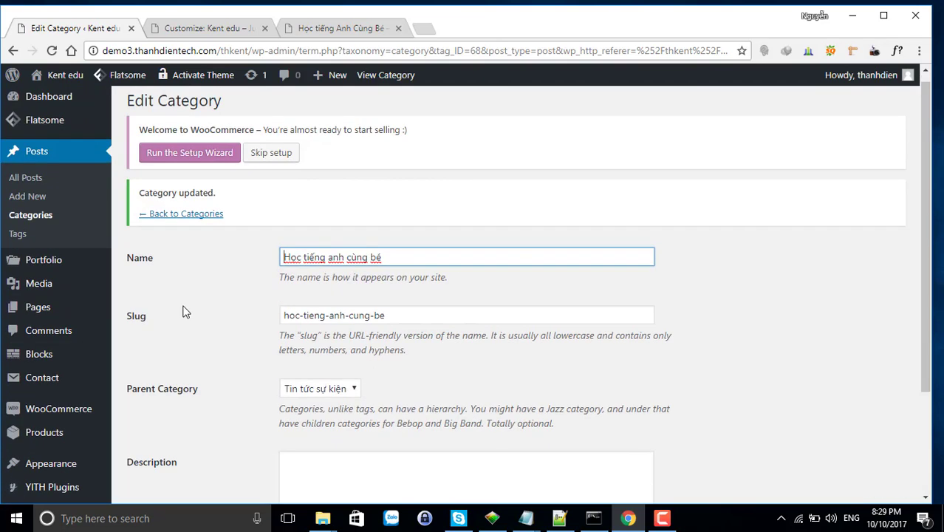
- Set "Tin tức sự kiện" as the parent of the category "Tin tức", update it and return to the category list
left_click(185, 224)
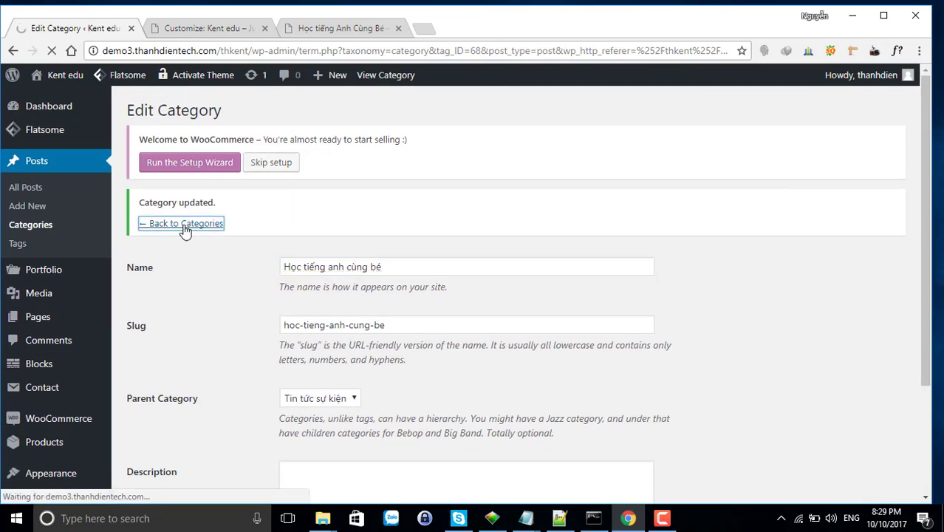
scroll(465, 286, "down", 1)
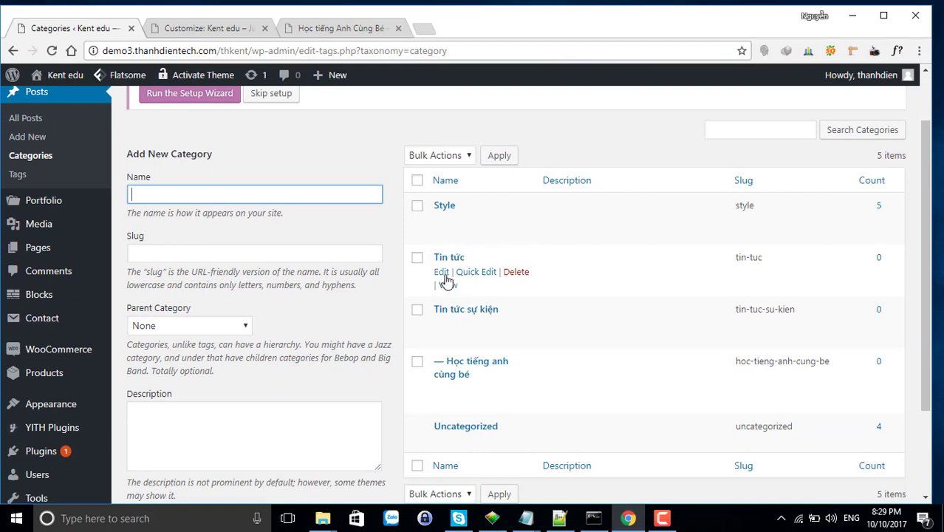
left_click(441, 272)
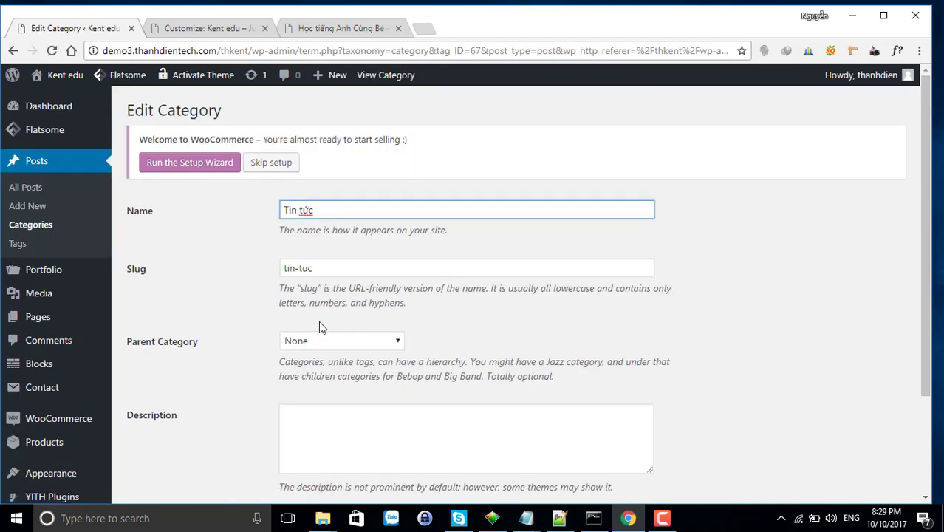
left_click(311, 341)
left_click(308, 384)
scroll(190, 453, "down", 2)
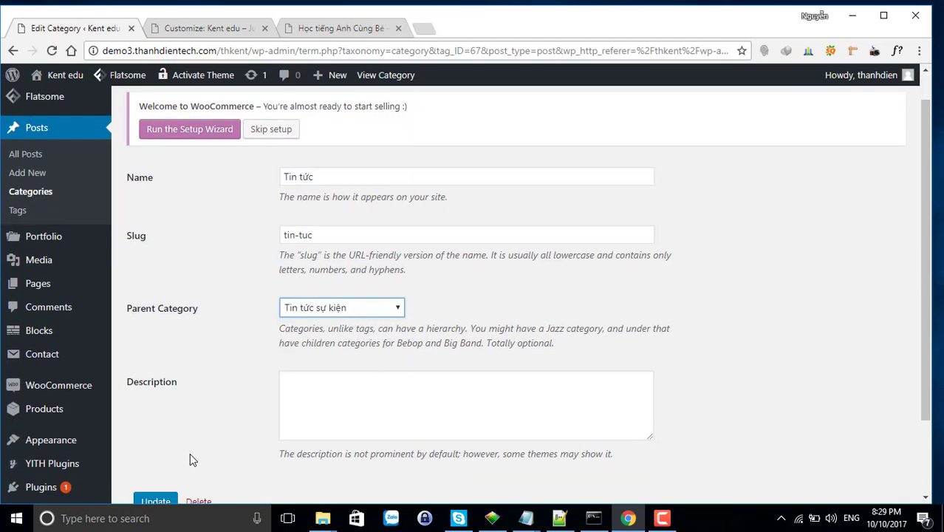
left_click(156, 407)
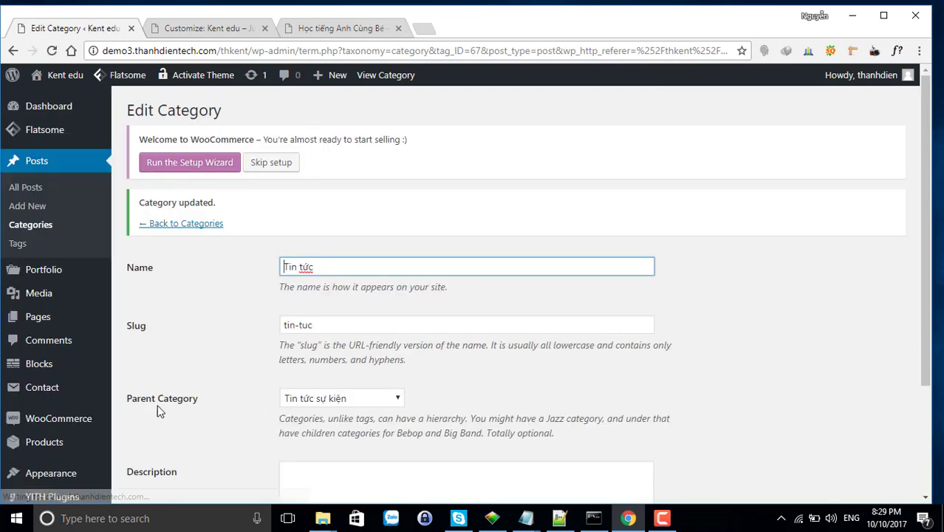
left_click(184, 223)
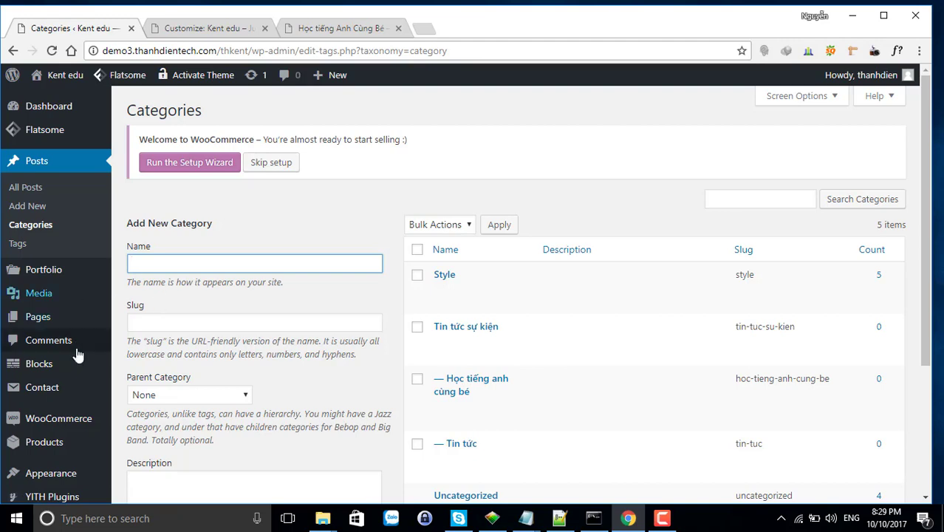
- Add the post category "Tin tức sự kiện" to main-menu2
scroll(53, 359, "down", 1)
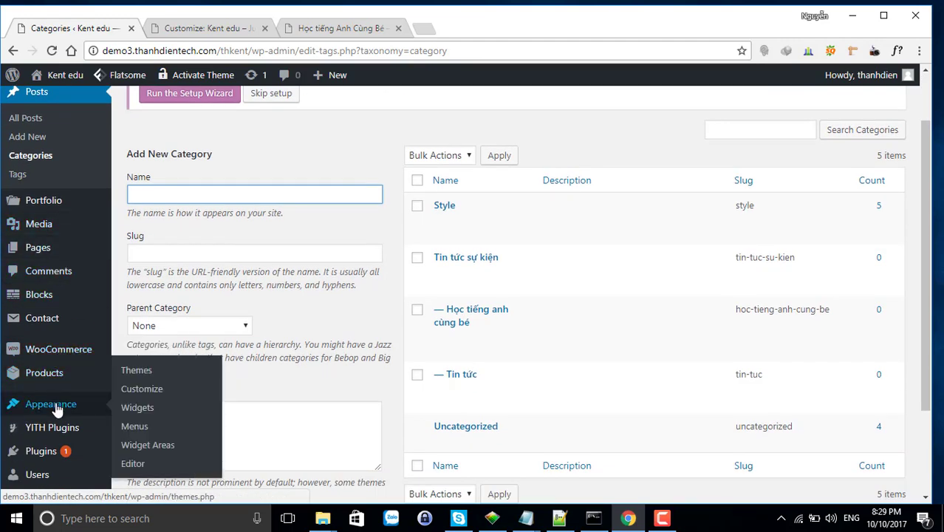
left_click(133, 429)
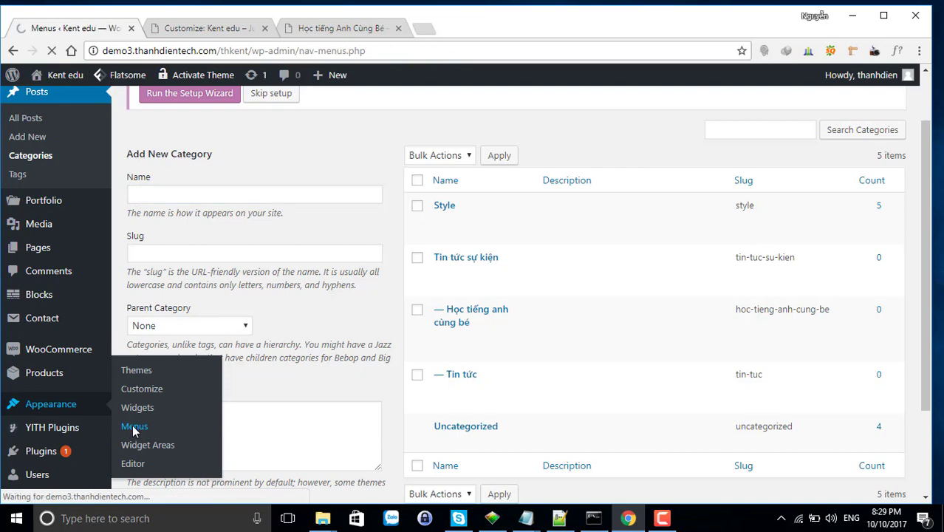
scroll(220, 376, "down", 2)
scroll(236, 310, "down", 1)
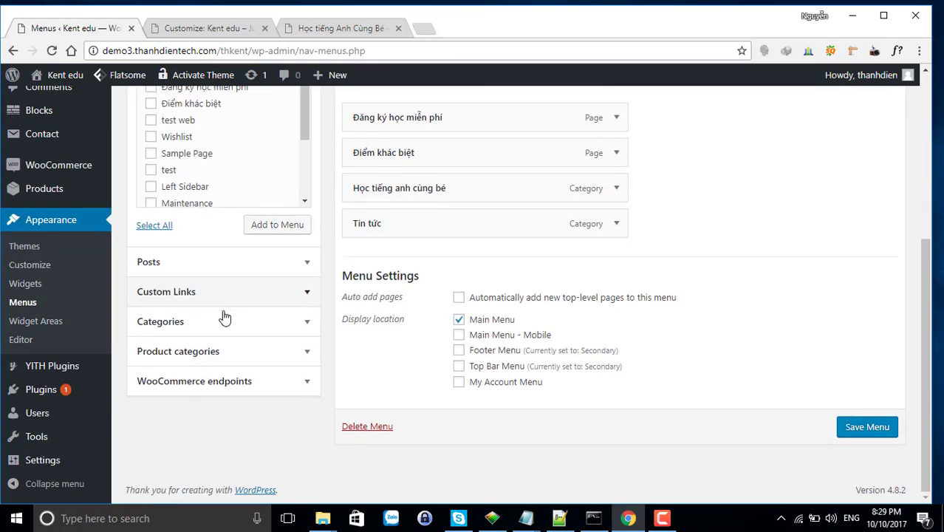
left_click(194, 329)
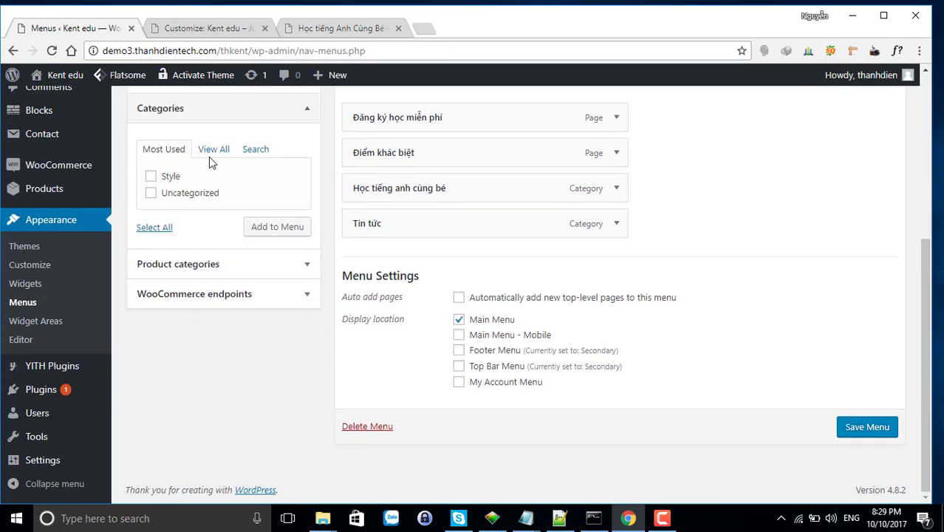
left_click(212, 151)
left_click(180, 193)
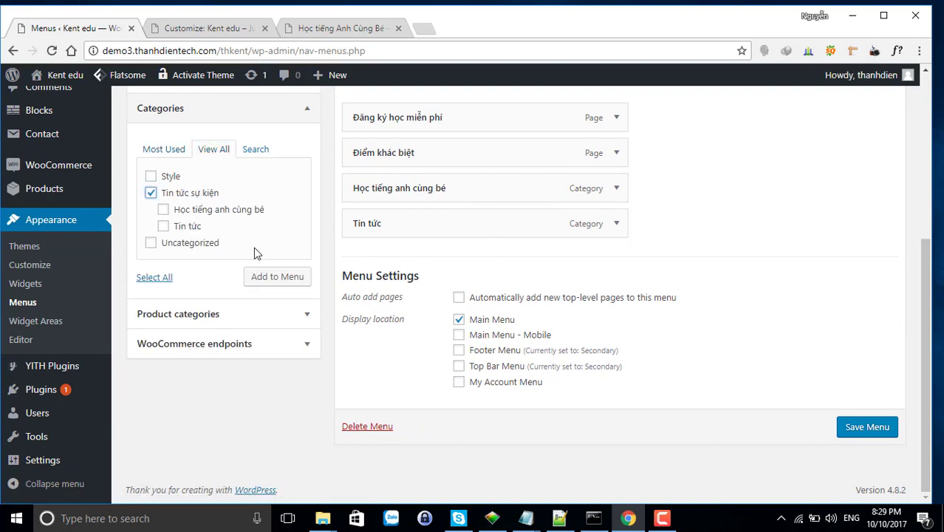
left_click(277, 279)
- Nest "Tin tức" and "Học tiếng anh cùng bé" in that order as sub-items of "Tin tức sự kiện" and save the menu
left_click_drag(464, 263, 432, 190)
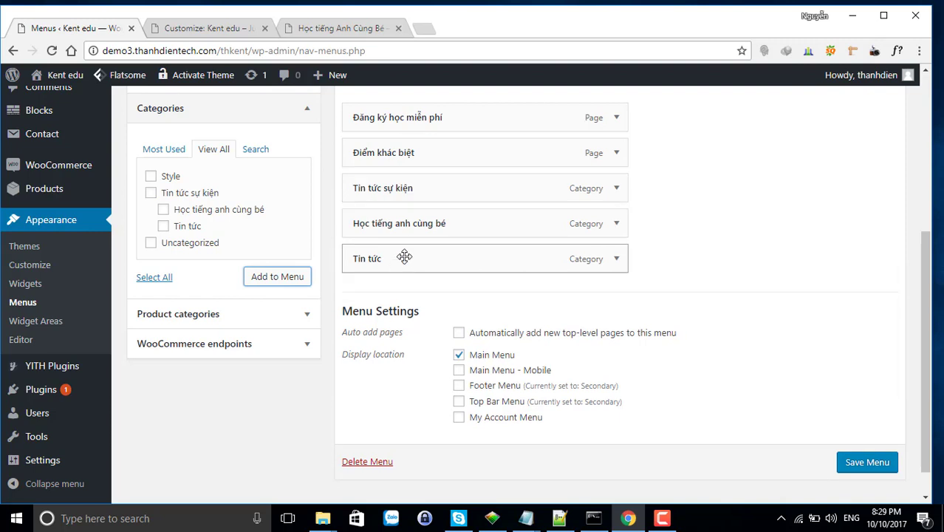
mouse_move(404, 256)
left_mouse_down()
mouse_move(407, 220)
mouse_move(419, 228)
mouse_move(408, 257)
left_mouse_up()
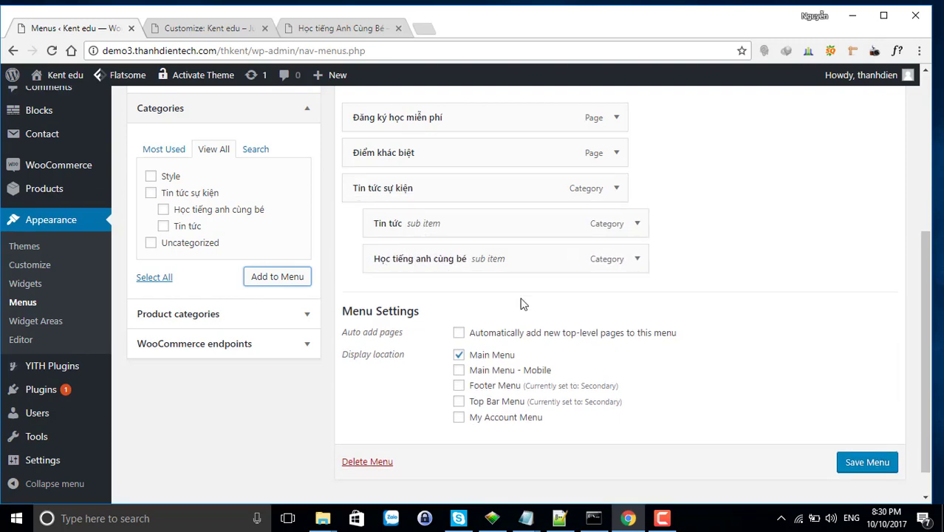
left_click(845, 463)
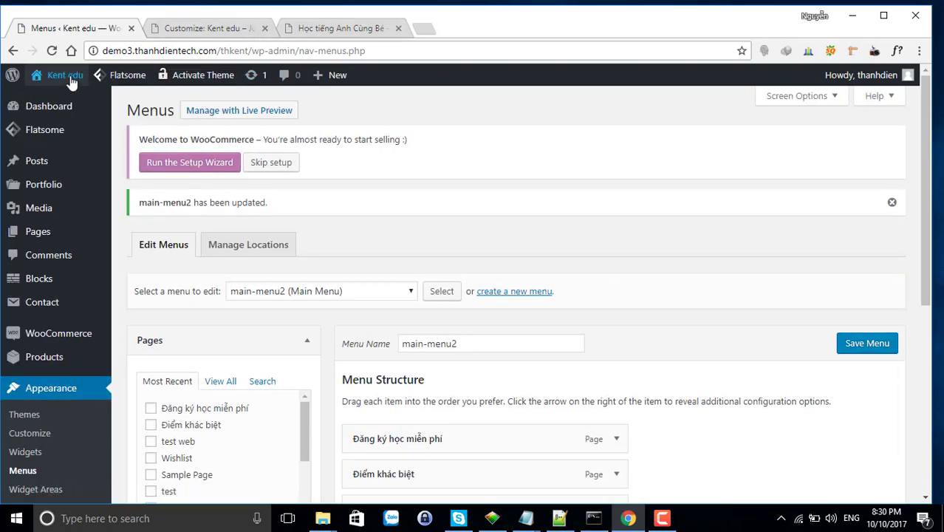
- Open the Kent edu home page in a new tab and check the header navigation and the "Tin tức sự kiện" submenu
mouse_move(62, 76)
right_click(55, 103)
left_click(111, 109)
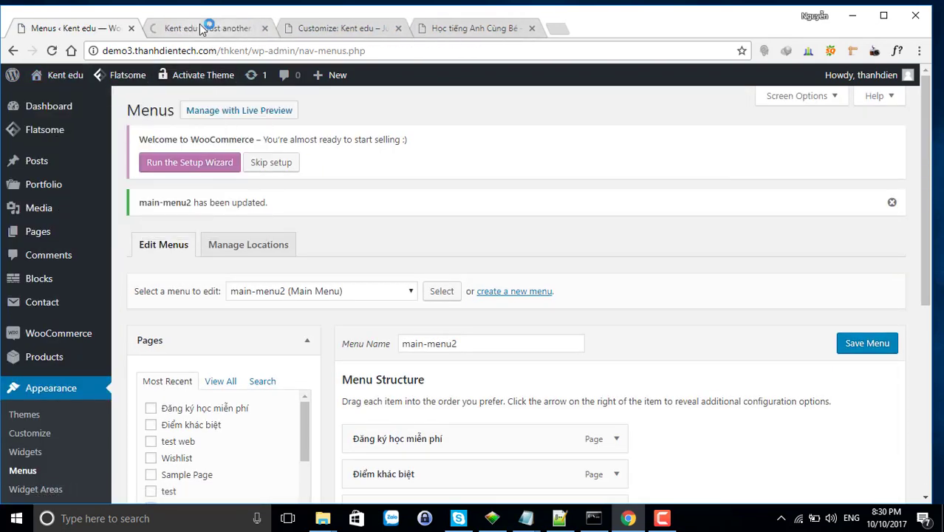
left_click(207, 28)
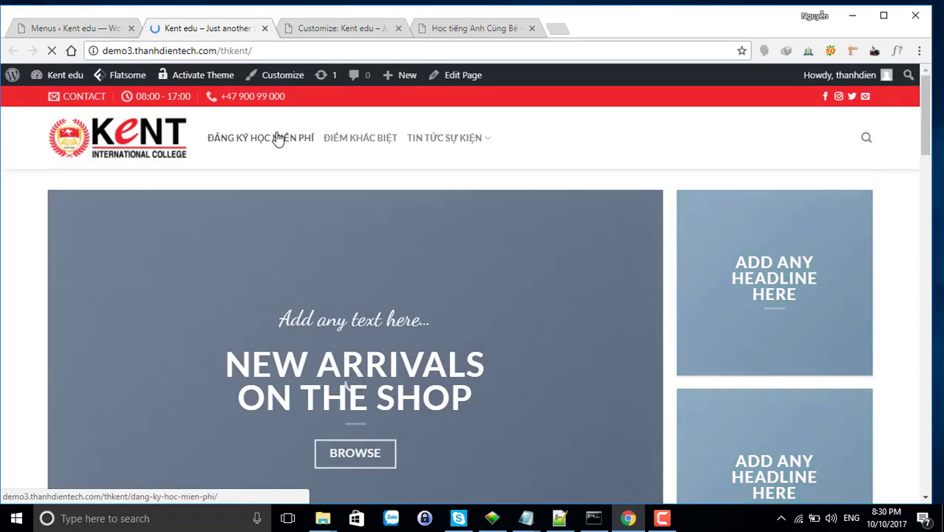
mouse_move(444, 138)
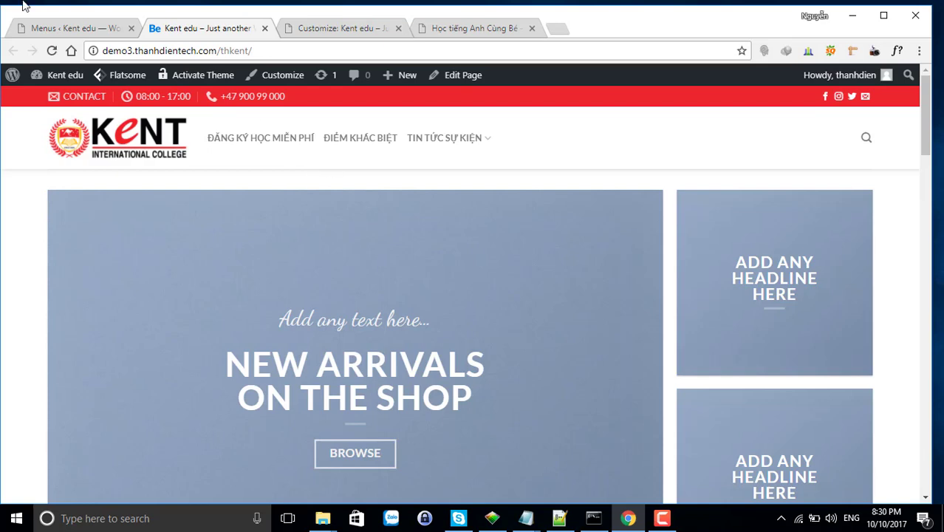
- Create a new page titled "Trang chủ" in the WordPress admin and publish it
left_click(42, 28)
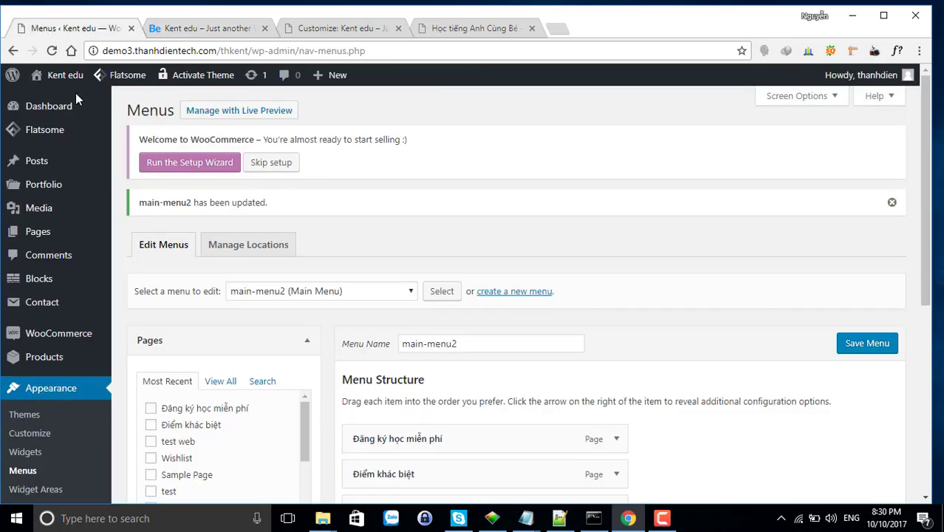
left_click(45, 232)
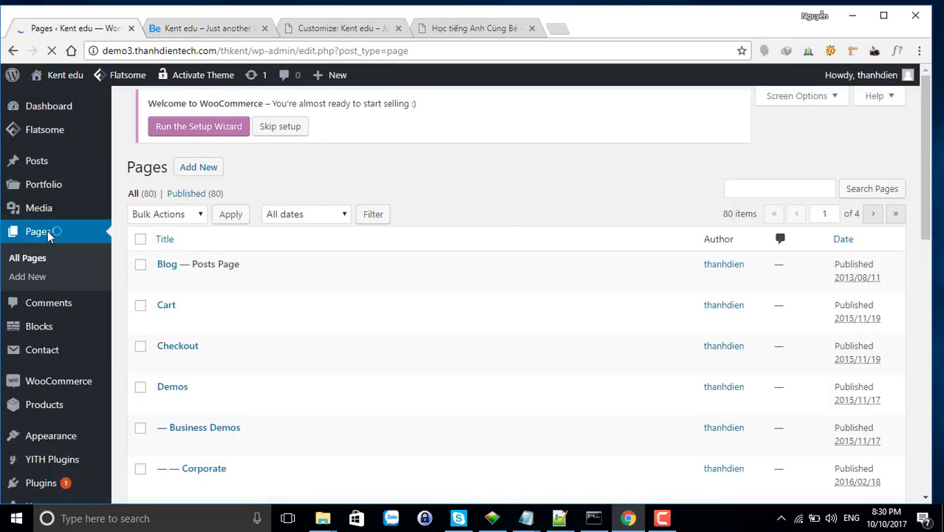
left_click(194, 118)
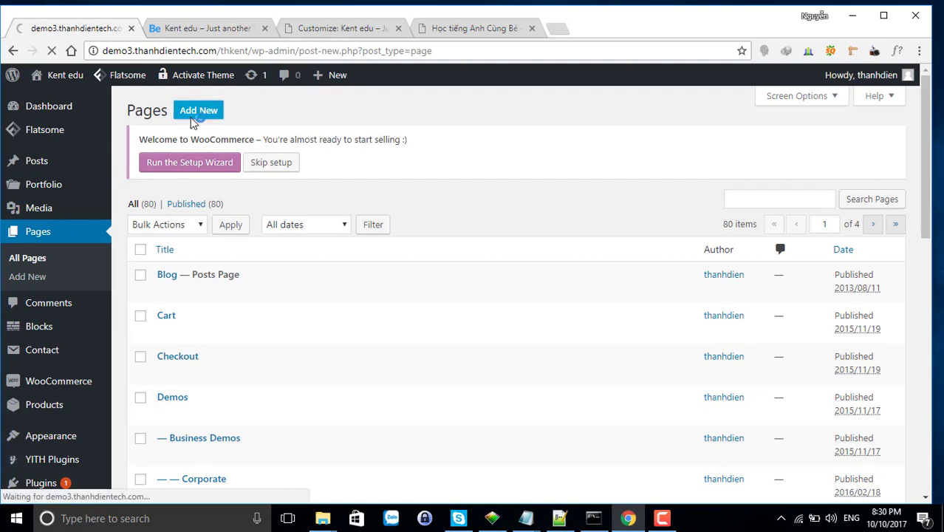
type("Tran")
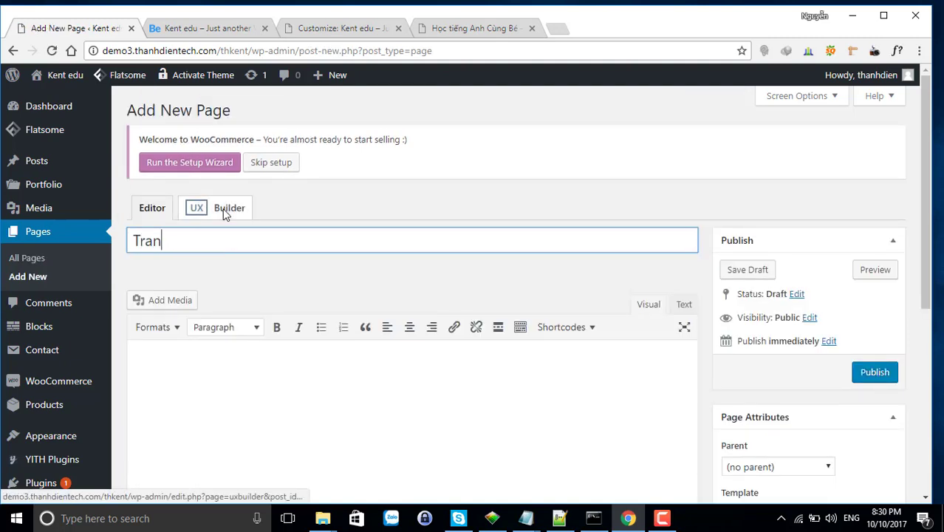
type("g cg")
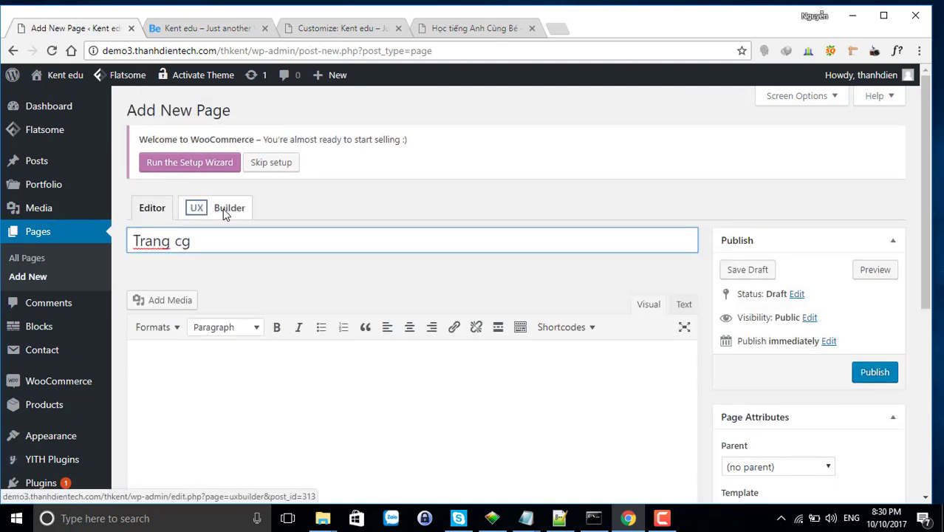
type("hur")
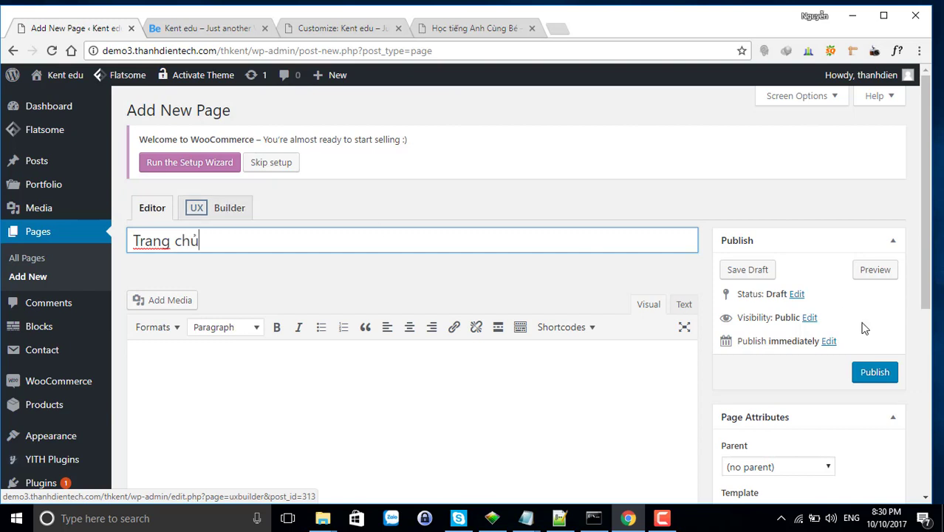
left_click(873, 374)
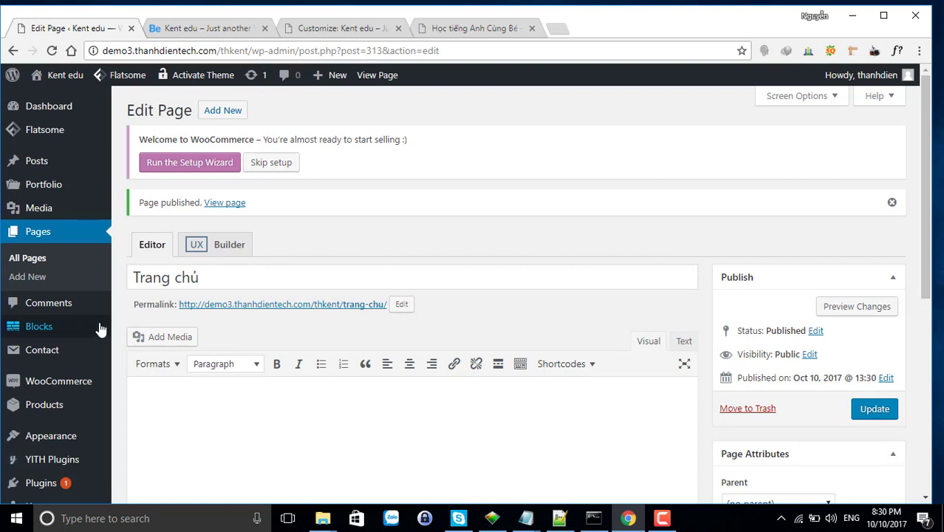
- Add the page "Trang chủ" to main-menu2 from the full list of pages
mouse_move(100, 328)
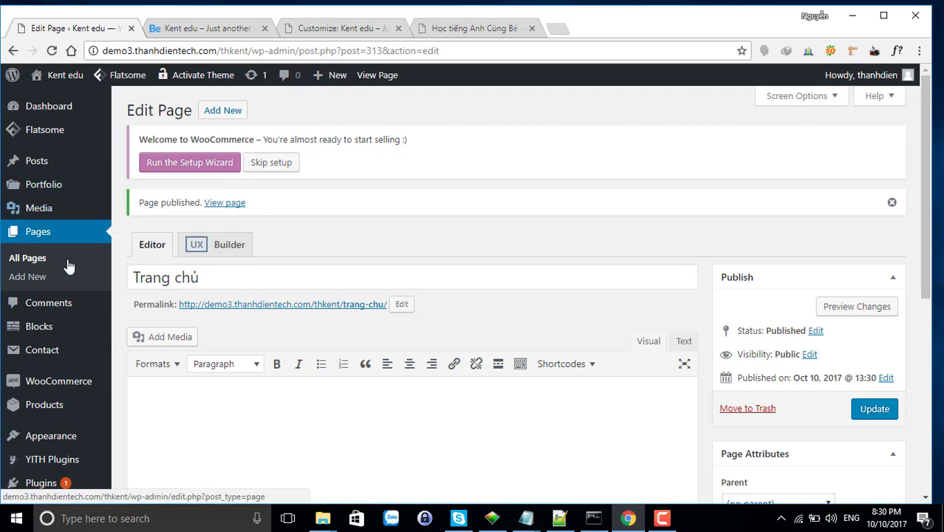
scroll(72, 273, "down", 2)
mouse_move(65, 347)
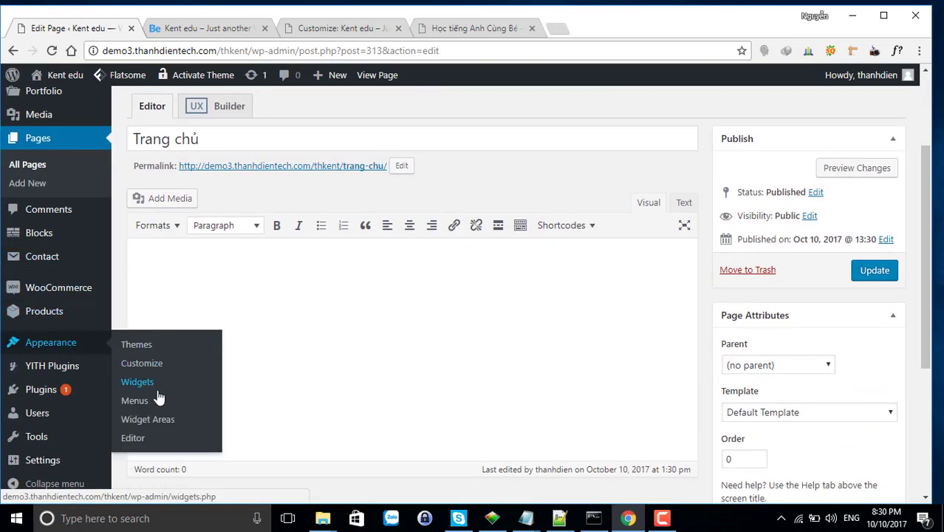
left_click(134, 401)
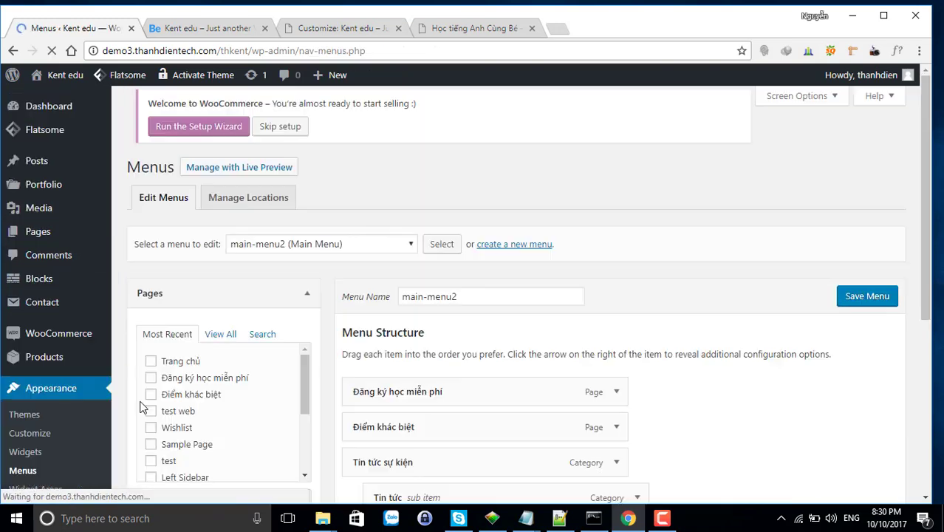
scroll(443, 370, "down", 2)
scroll(259, 345, "down", 3)
scroll(259, 345, "down", 1)
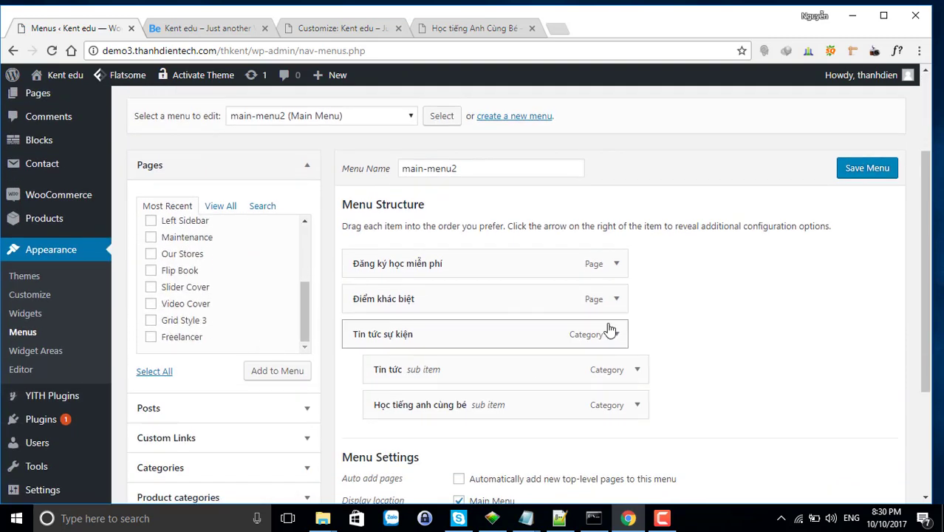
scroll(611, 331, "down", 2)
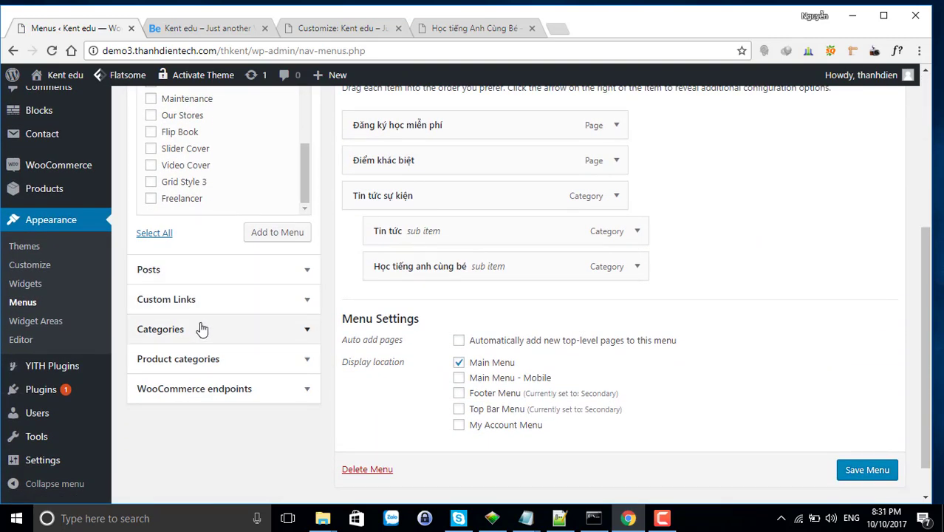
scroll(204, 310, "up", 2)
left_click(215, 207)
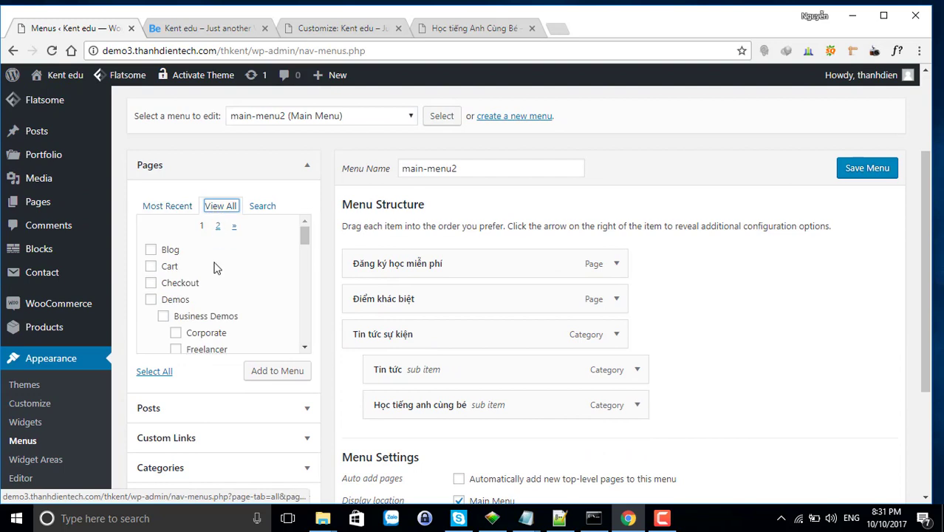
scroll(213, 275, "down", 5)
scroll(210, 279, "down", 5)
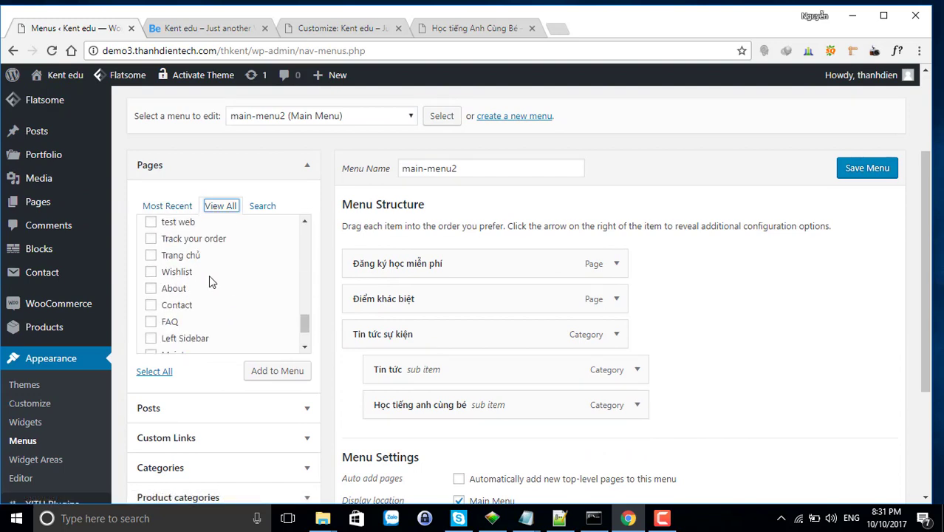
left_click(151, 255)
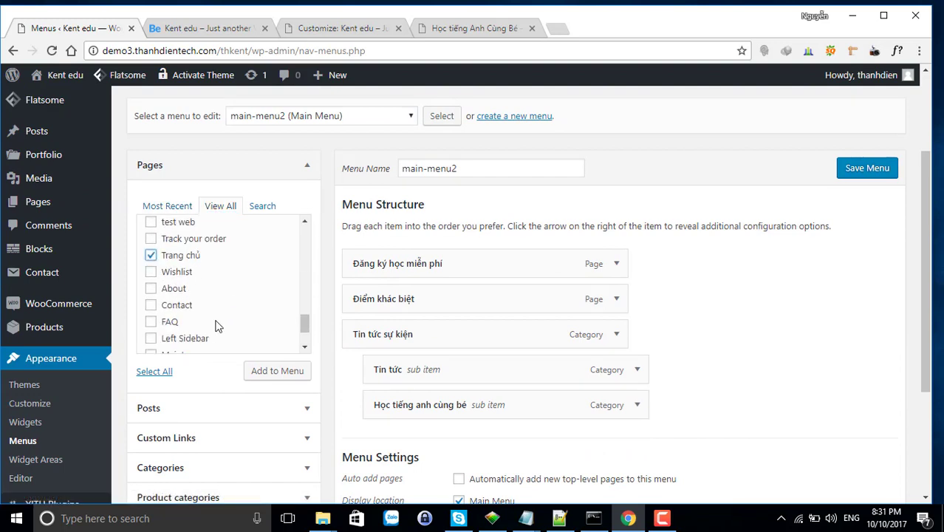
left_click(270, 370)
- Move "Trang chủ" to the first place in the structure of main-menu2 and save the menu
scroll(521, 348, "down", 5)
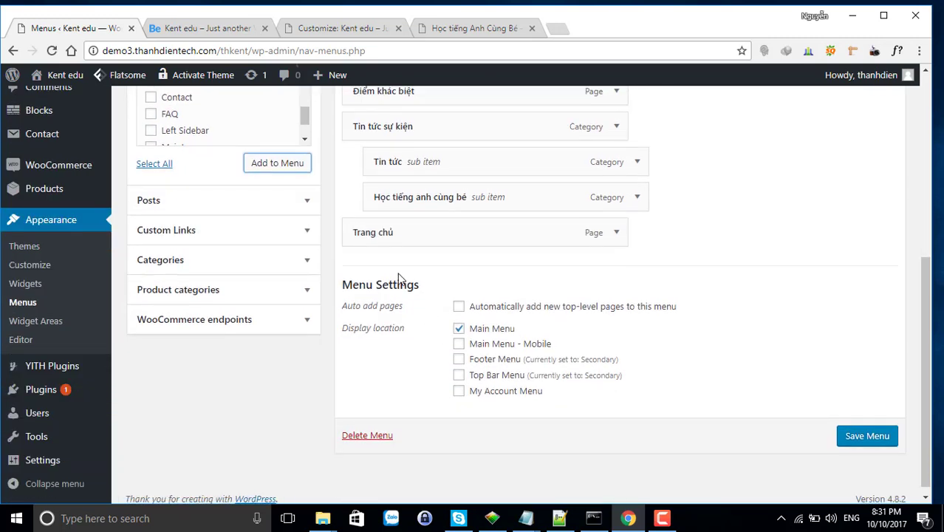
scroll(381, 331, "up", 4)
left_click_drag(376, 376, 375, 193)
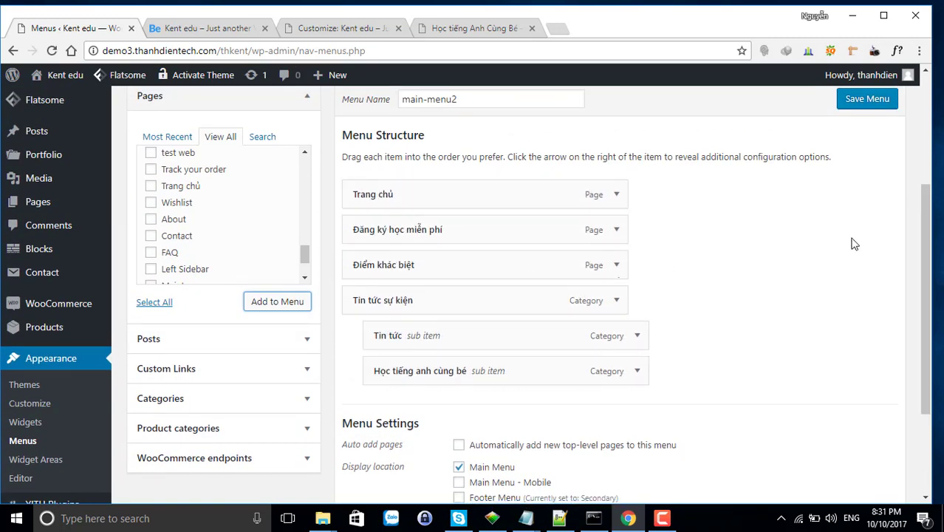
left_click(856, 104)
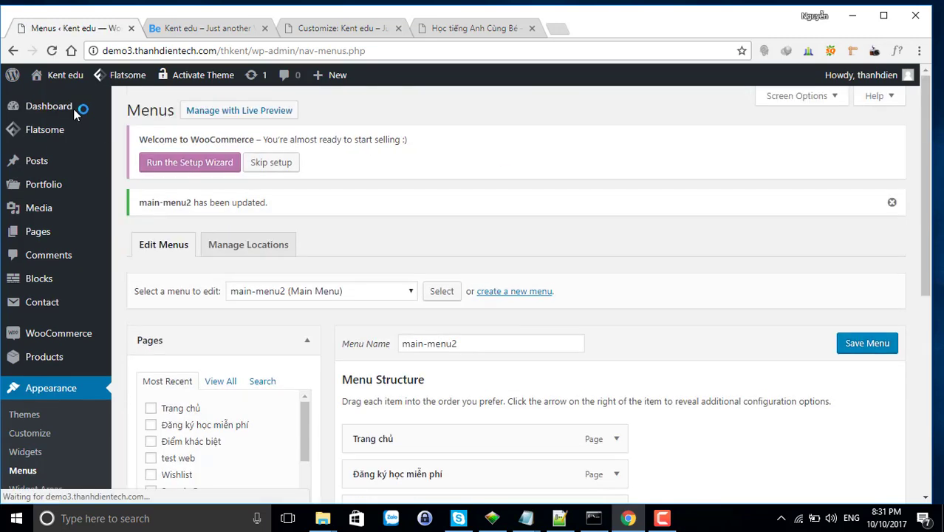
- Open the Kent edu home page in a new tab and check "Trang chủ" in the header navigation
mouse_move(65, 74)
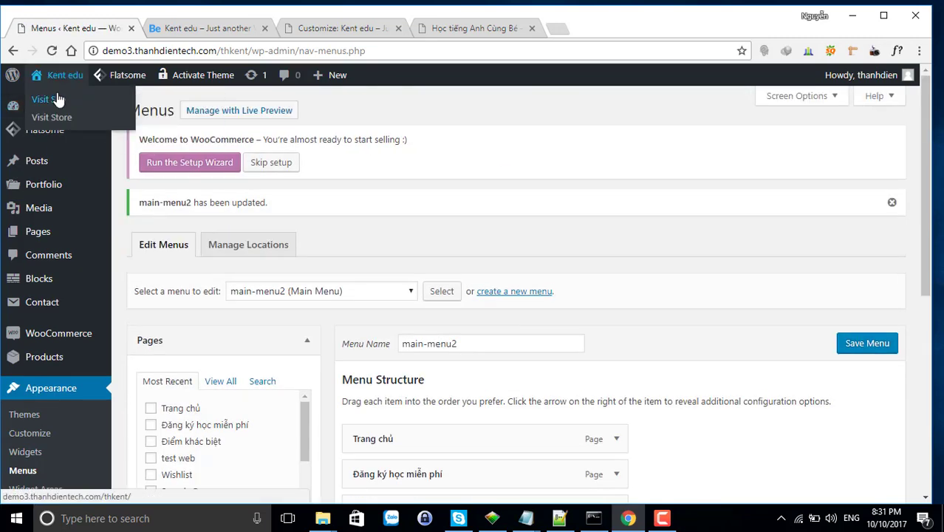
right_click(78, 106)
left_click(81, 104)
left_click(311, 28)
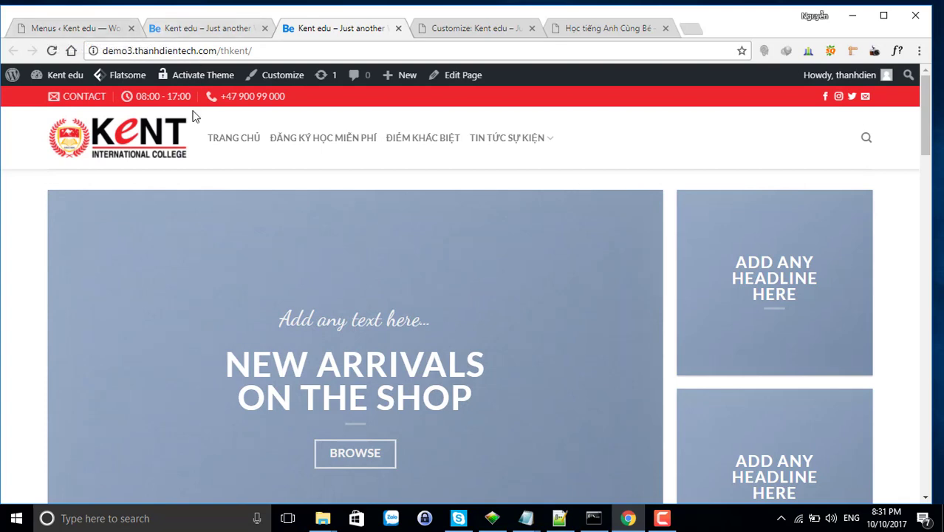
- Set the static front page to "Trang chủ" in the WordPress Reading settings and save the changes
left_click(67, 31)
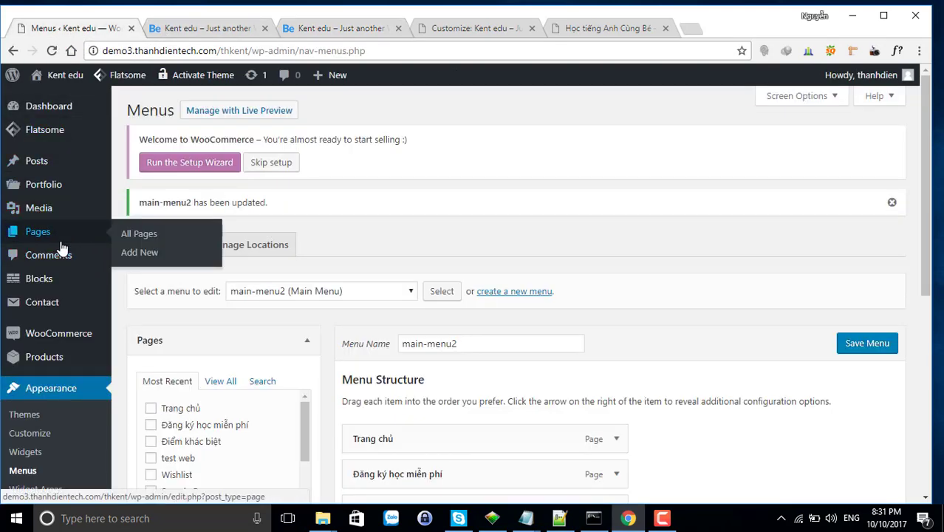
scroll(63, 247, "down", 5)
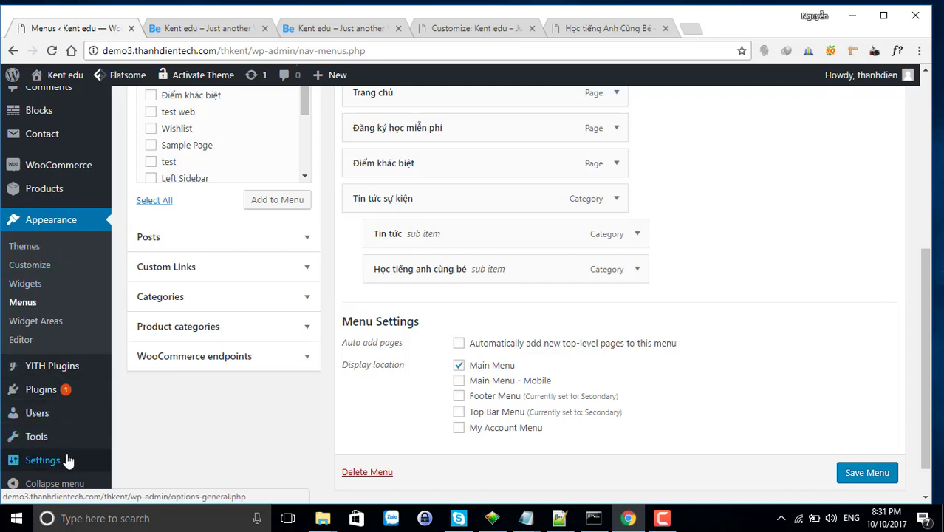
mouse_move(63, 458)
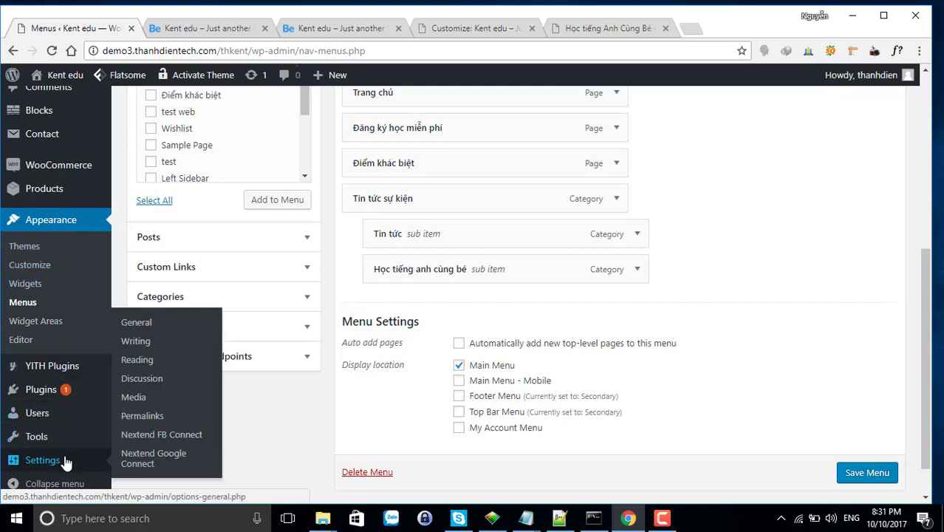
left_click(134, 359)
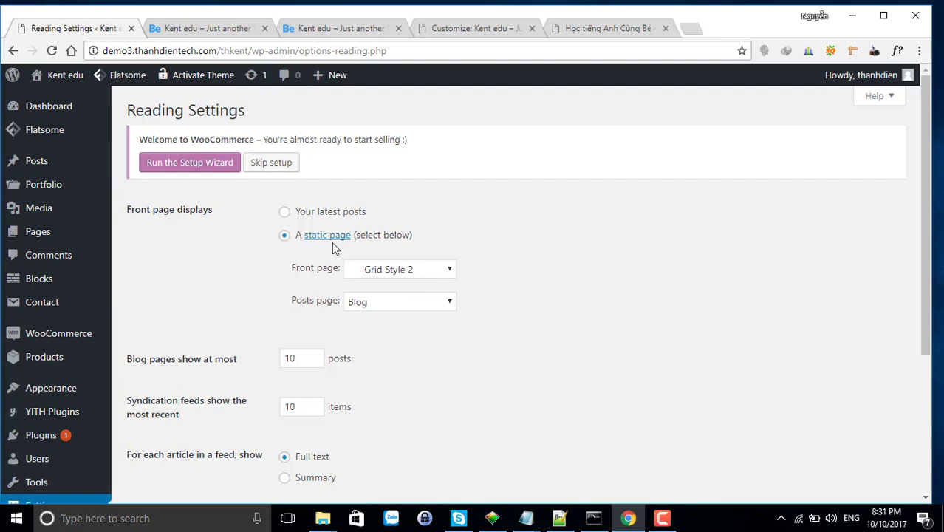
left_click(373, 272)
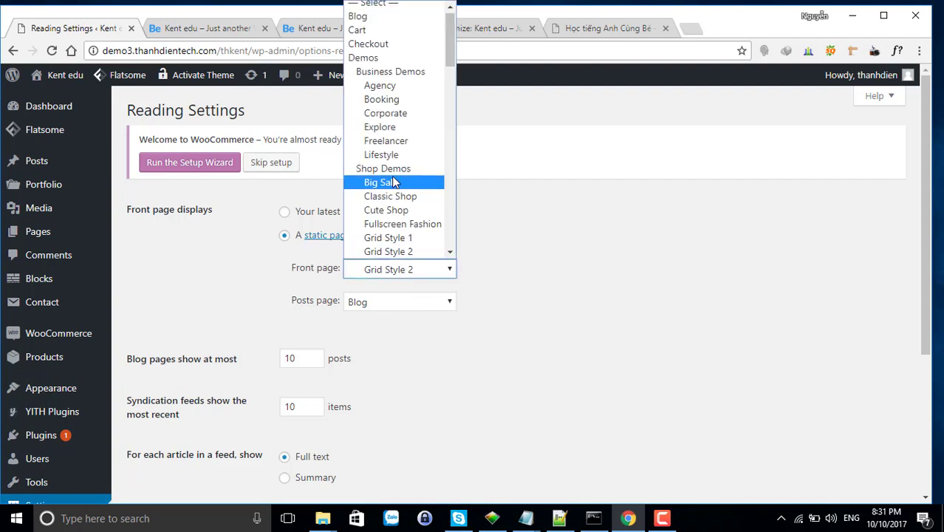
key("t")
key("Down")
key("Down")
key("Down")
key("Down")
key("Down")
key("Down")
key("Down")
key("Down")
key("Down")
key("Down")
key("Down")
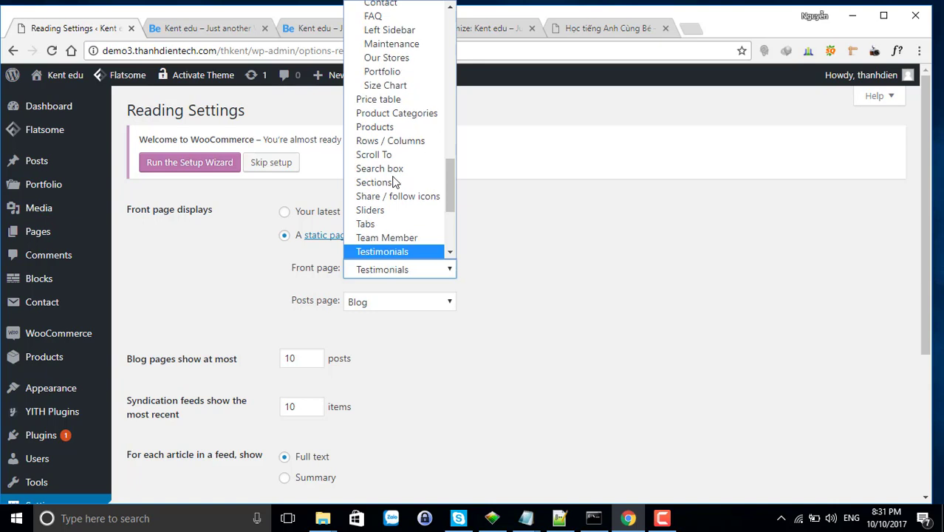
key("Down")
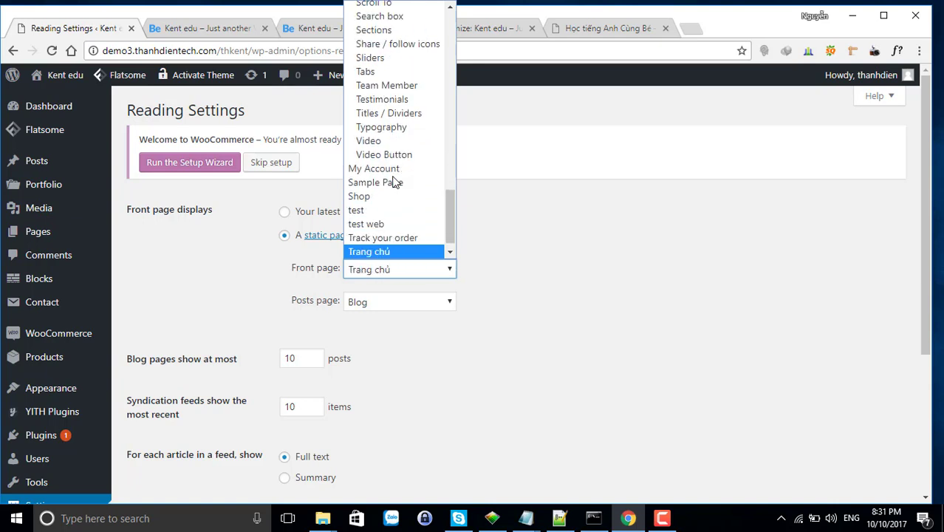
key("Return")
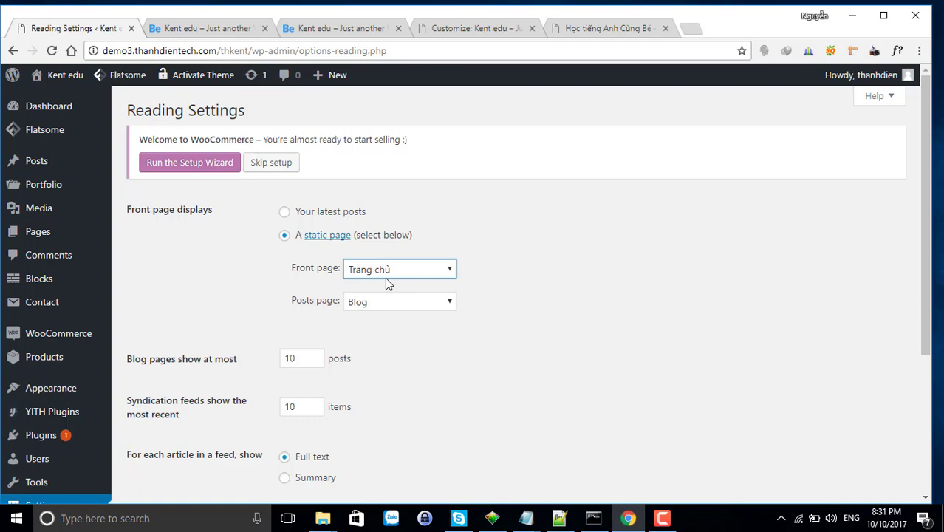
scroll(385, 292, "down", 3)
left_click(155, 377)
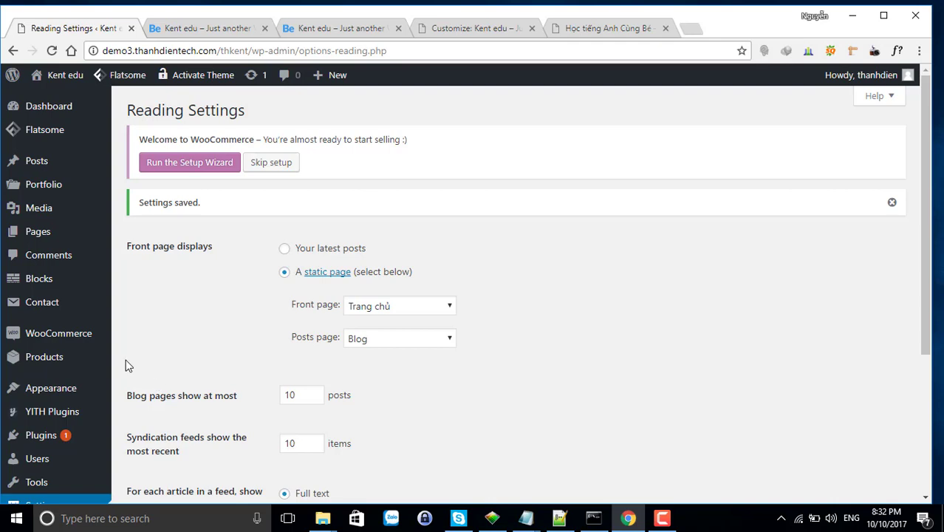
- Visit the site in another new tab to check the home page with its new front page setting
mouse_move(53, 79)
right_click(60, 100)
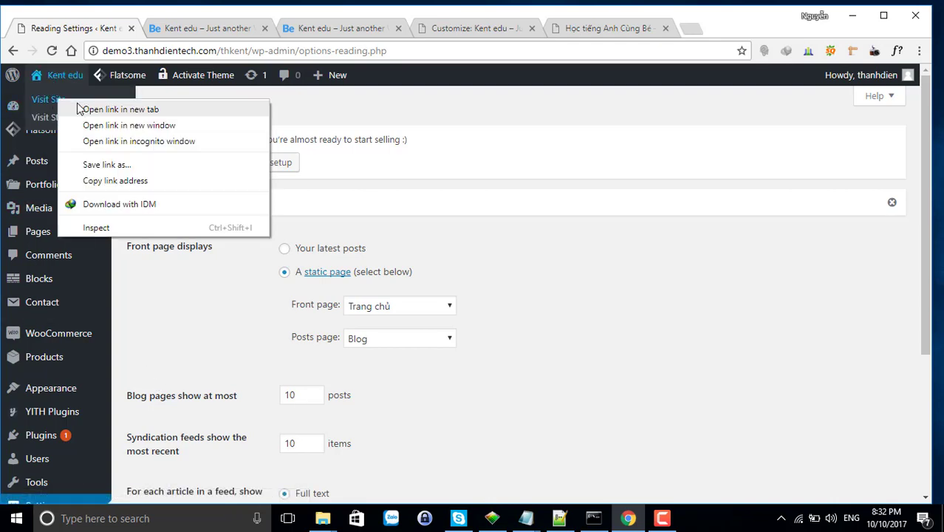
left_click(78, 109)
left_click(466, 27)
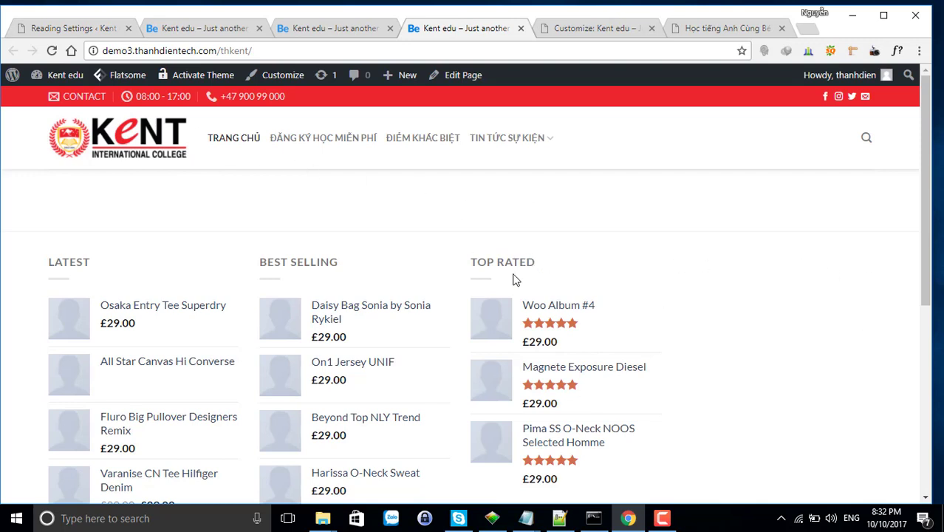
- Reopen the main-menu2 editor and return to the earlier home page tab to review its header navigation
left_click(175, 29)
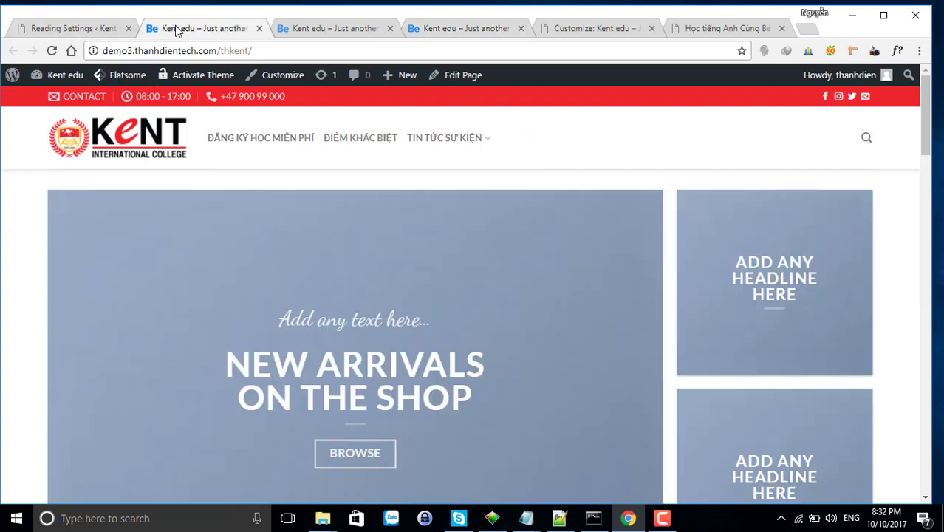
left_click(78, 28)
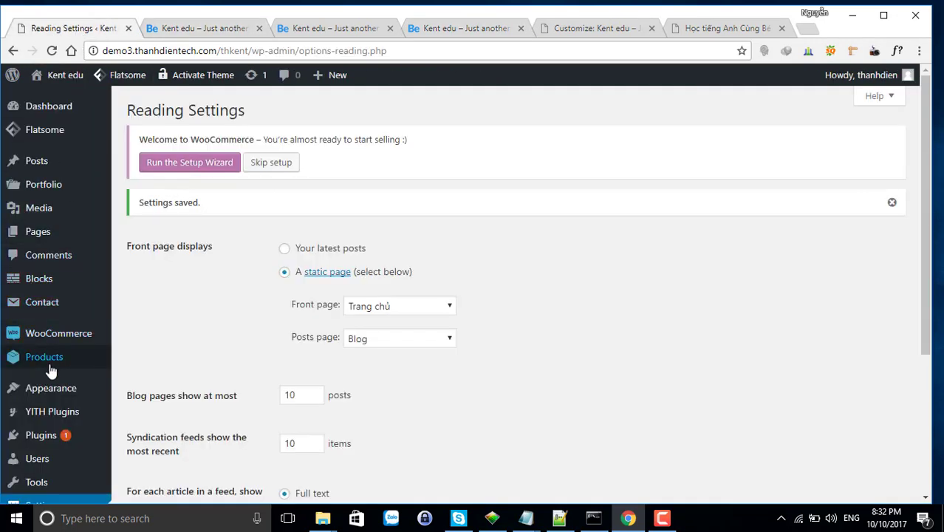
mouse_move(77, 385)
left_click(145, 428)
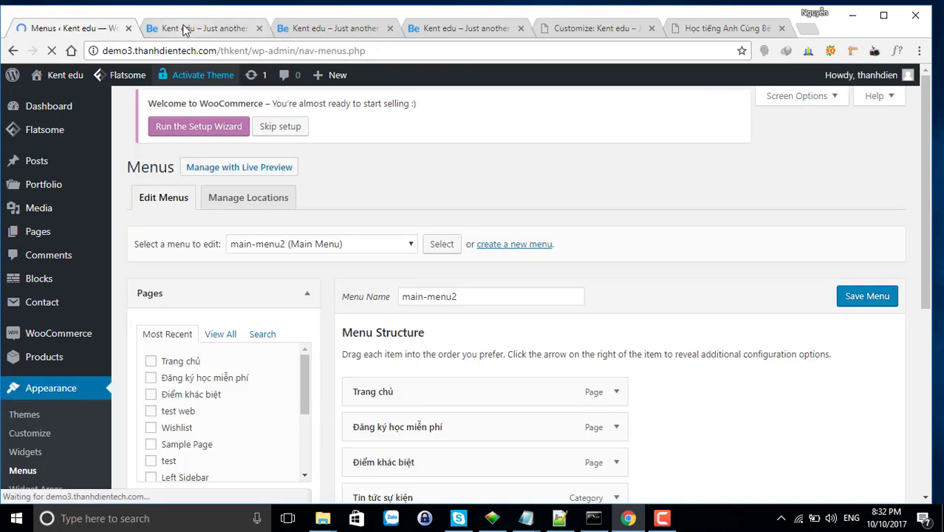
left_click(251, 31)
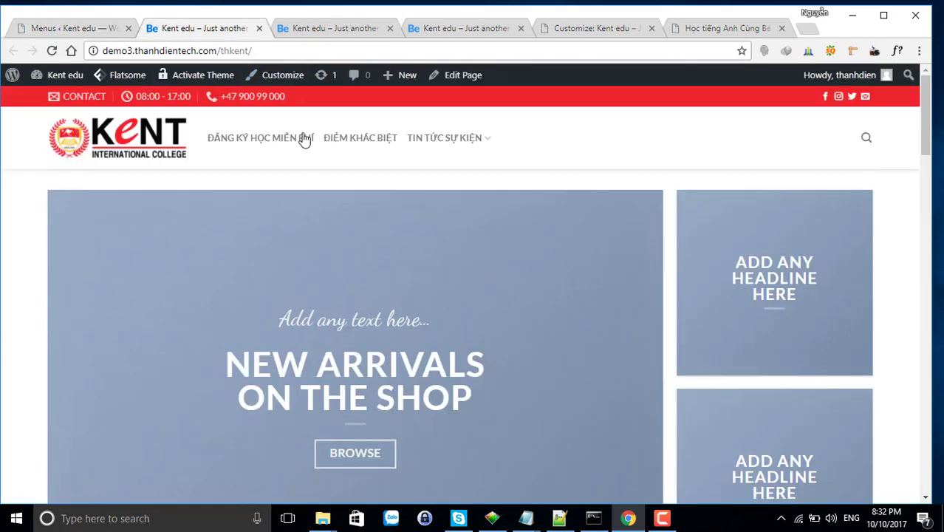
- Look through the Kent edu home page with the updated header navigation, from the product categories down to the footer
left_click(307, 29)
scroll(395, 223, "down", 8)
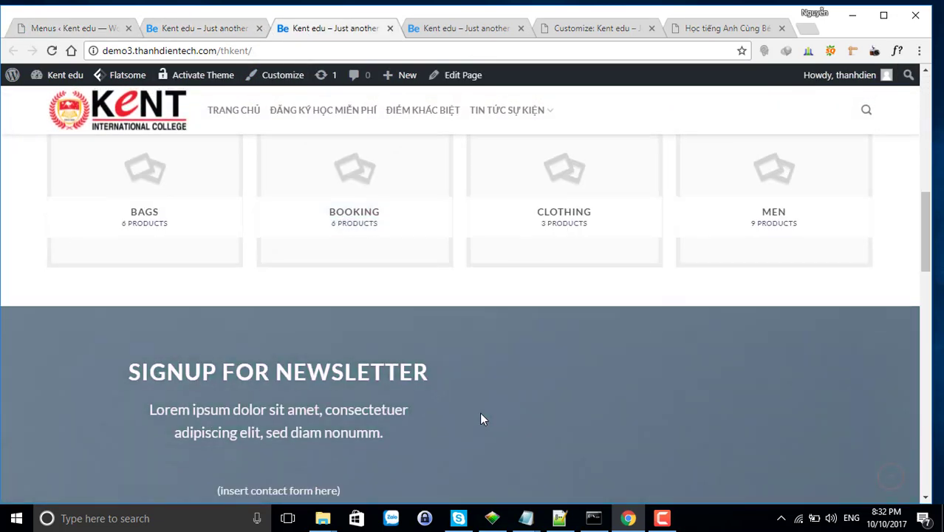
scroll(481, 414, "down", 10)
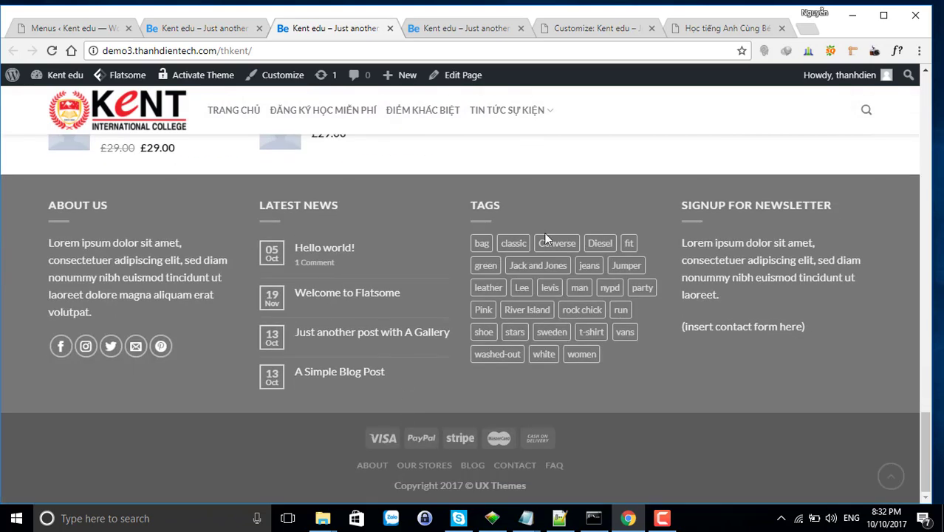
scroll(384, 266, "up", 6)
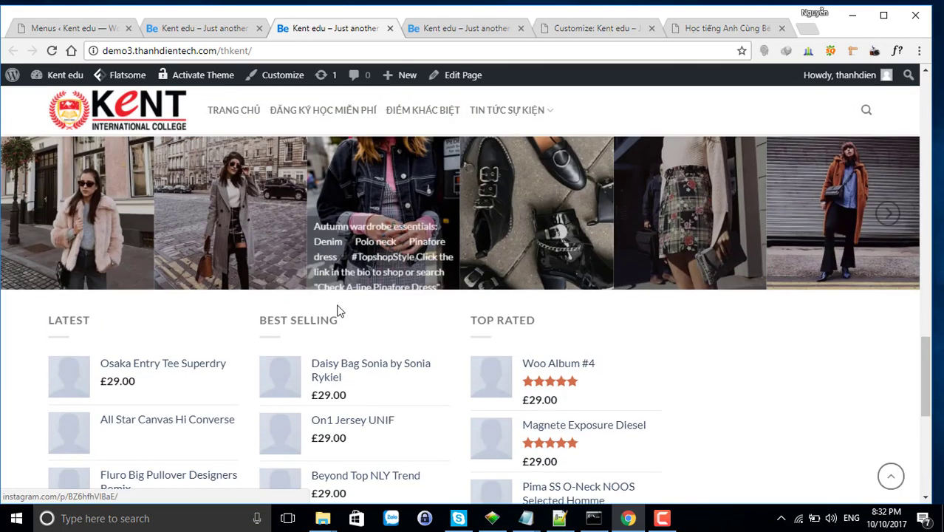
- Review the order and nesting of the main-menu2 items in the WordPress menu editor
left_click(69, 28)
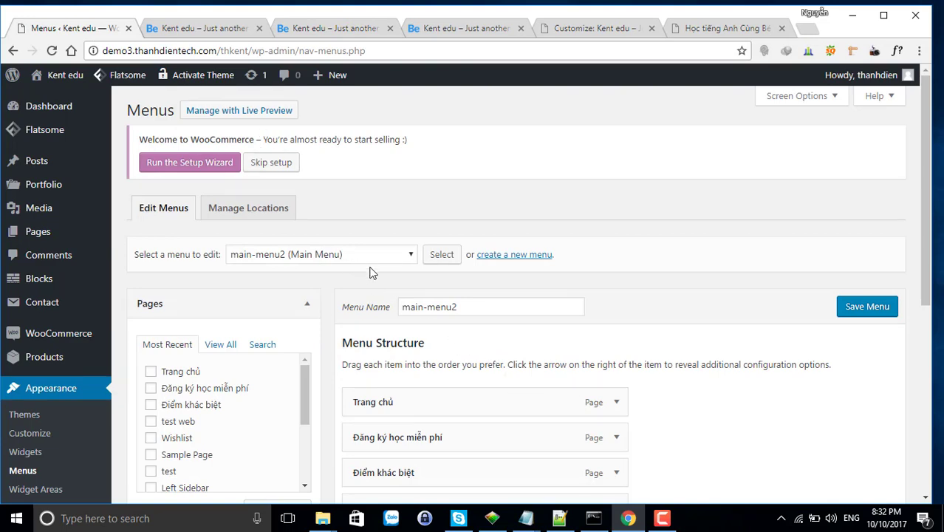
scroll(448, 339, "down", 5)
scroll(447, 339, "up", 3)
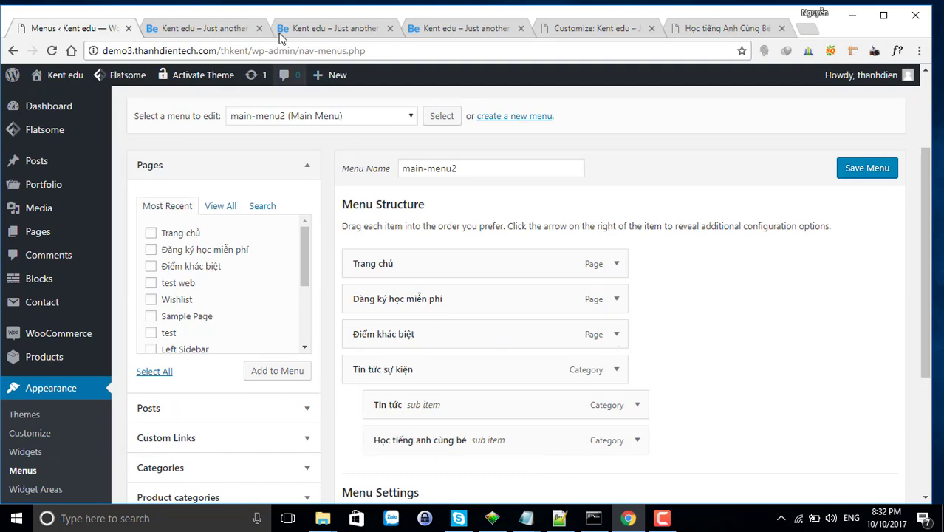
- Return to the updated home page and check its header navigation, including the submenu under "Tin tức sự kiện"
left_click(314, 30)
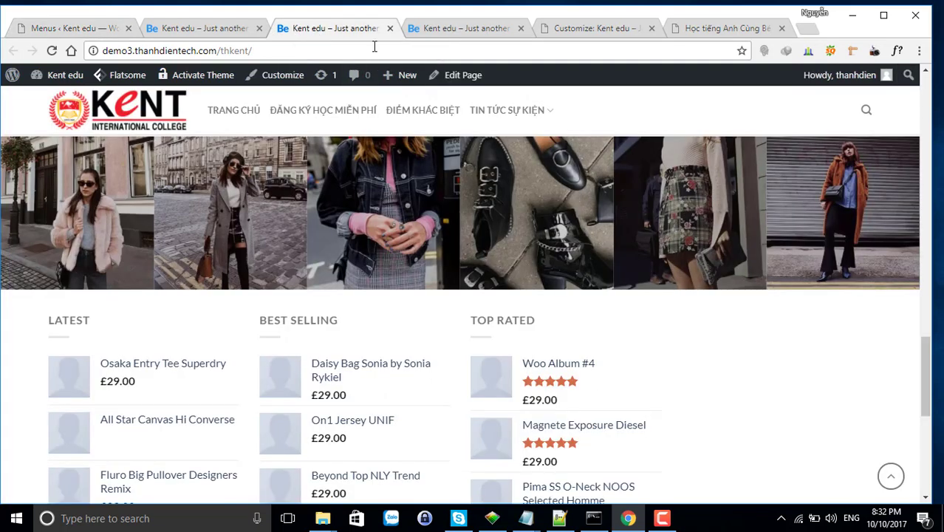
scroll(310, 174, "up", 5)
scroll(310, 174, "up", 6)
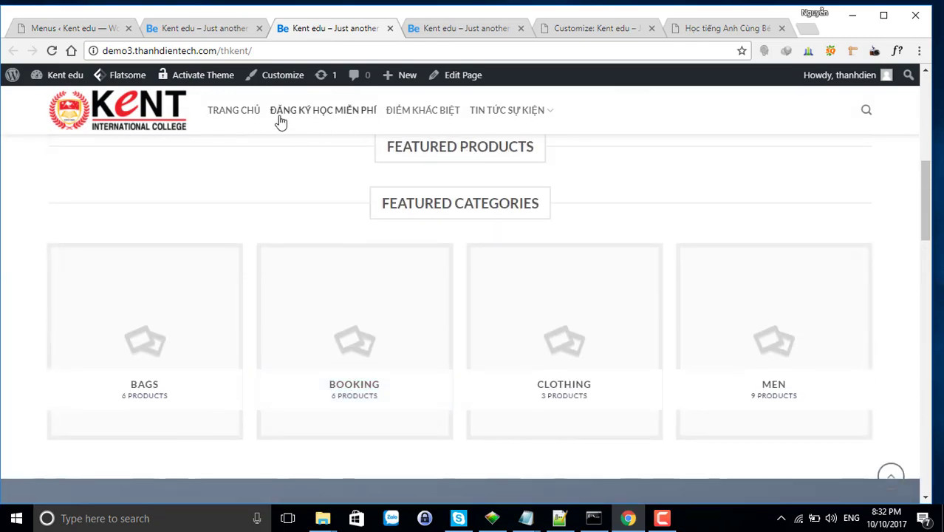
scroll(342, 175, "up", 6)
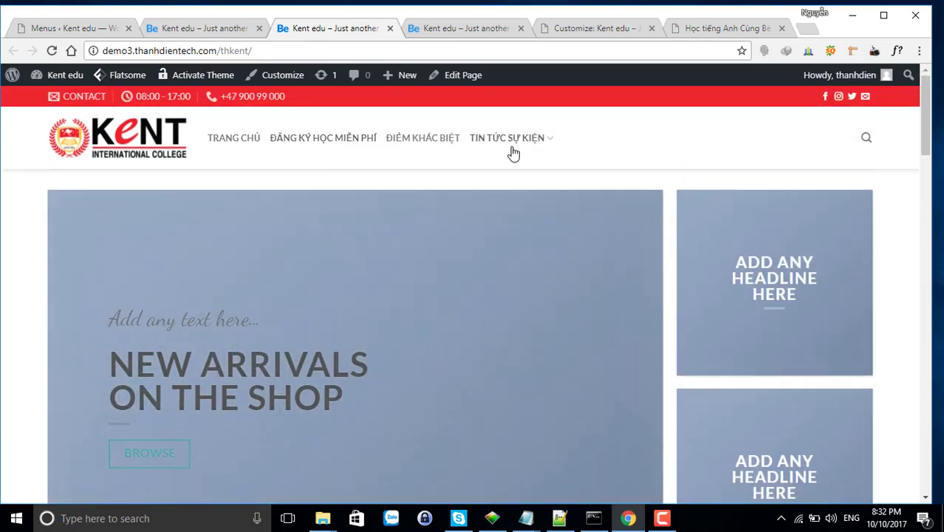
mouse_move(513, 148)
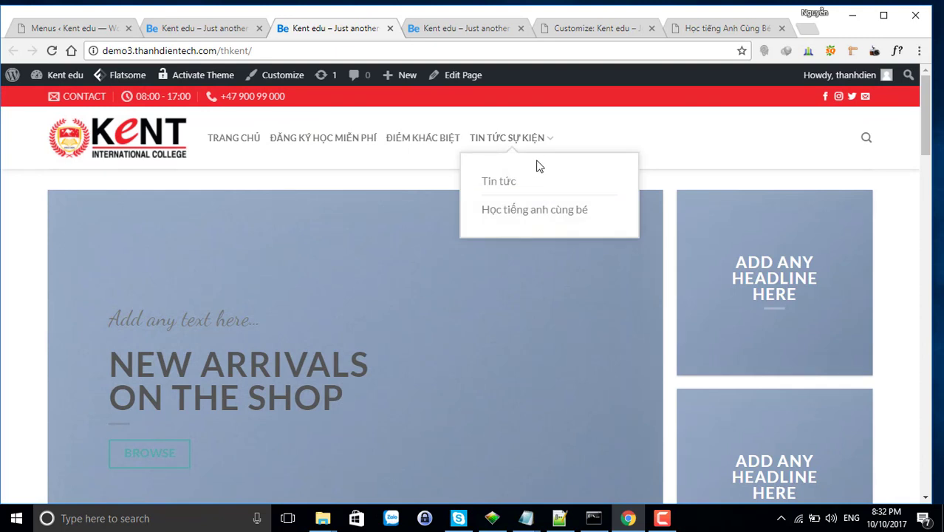